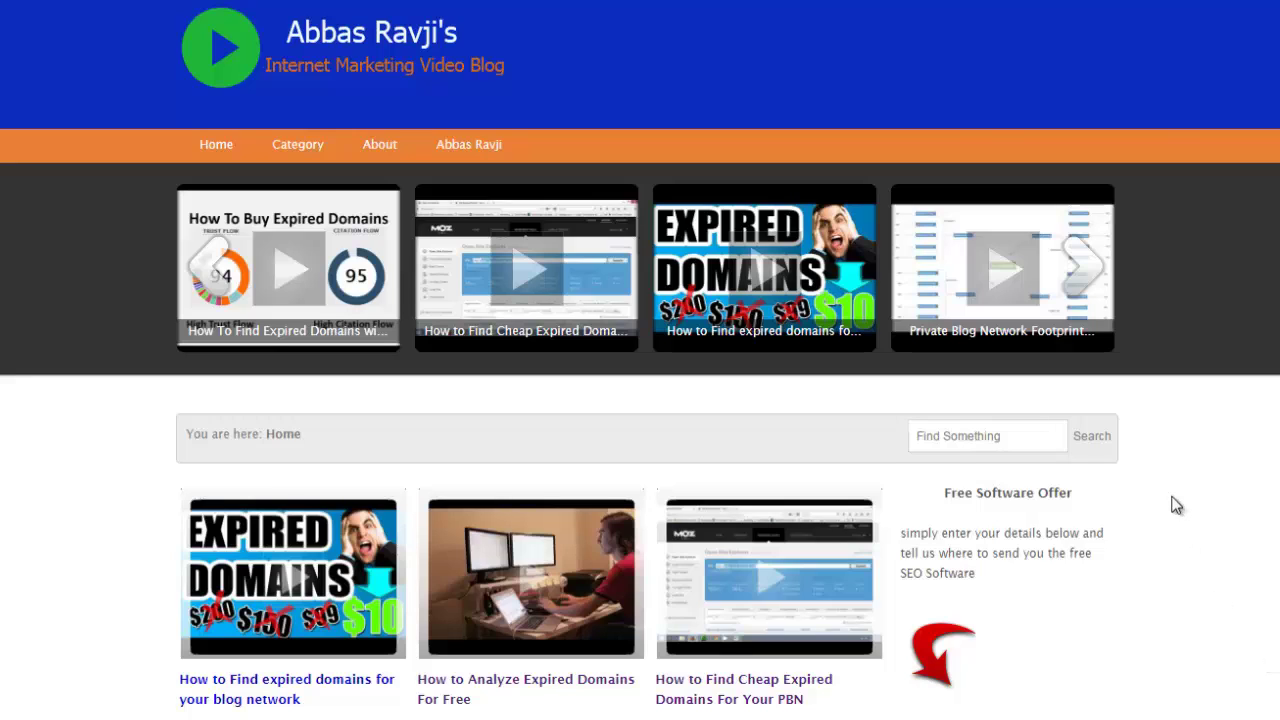
Examine the video blog's home page, including the post thumbnails, the sign-up form and the featured video carousel
scroll(1176, 506, down, 1)
scroll(1176, 506, up, 1)
scroll(1176, 506, down, 4)
scroll(1176, 506, down, 1)
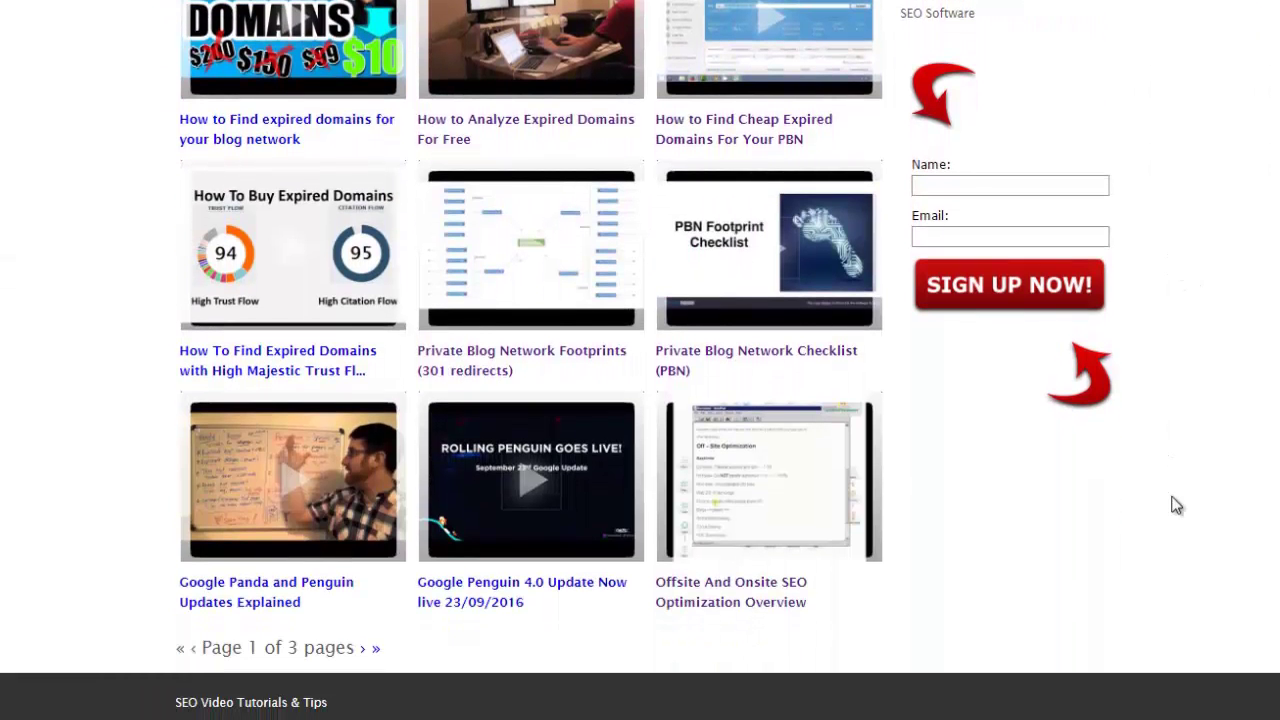
scroll(1176, 506, up, 5)
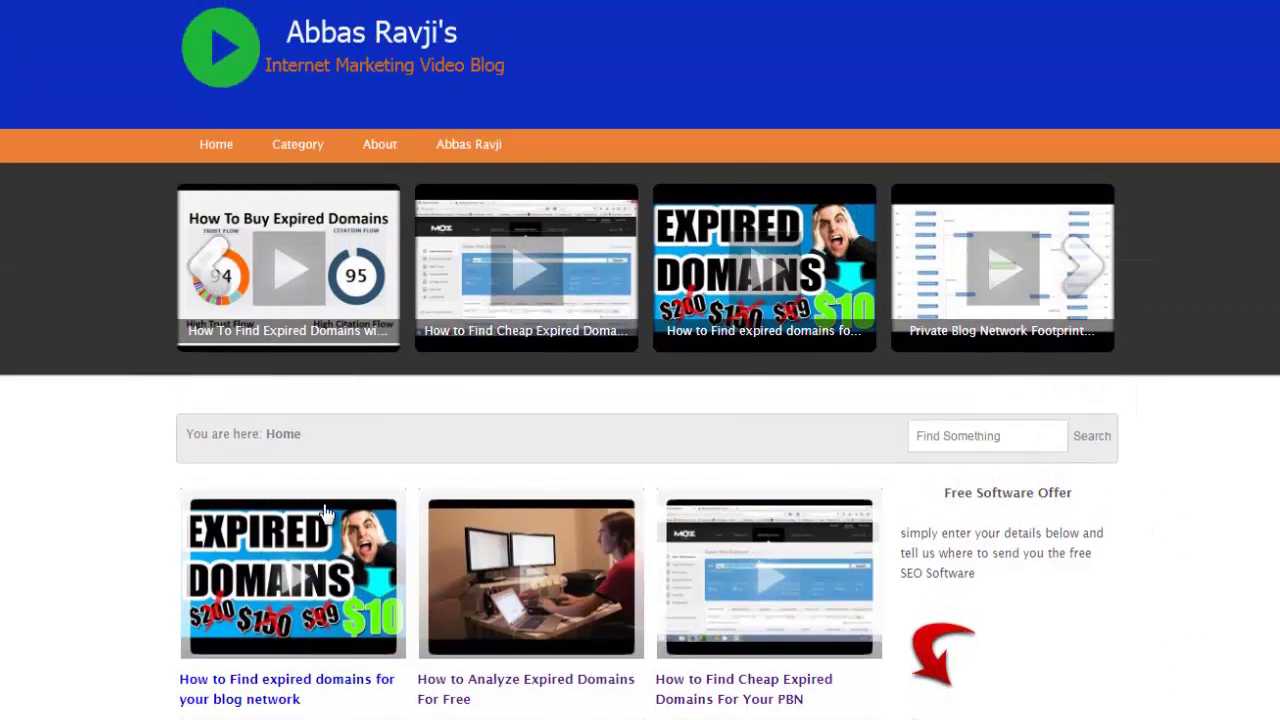
scroll(102, 485, down, 1)
scroll(102, 485, down, 3)
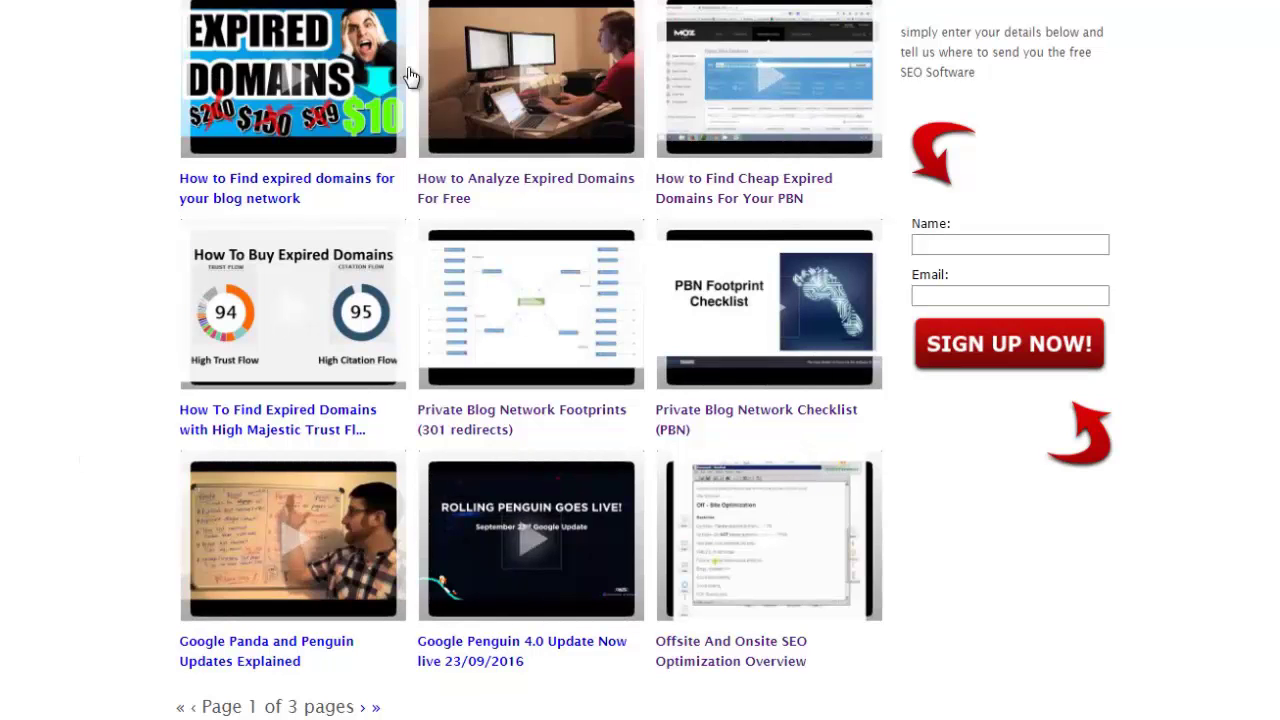
scroll(137, 414, up, 4)
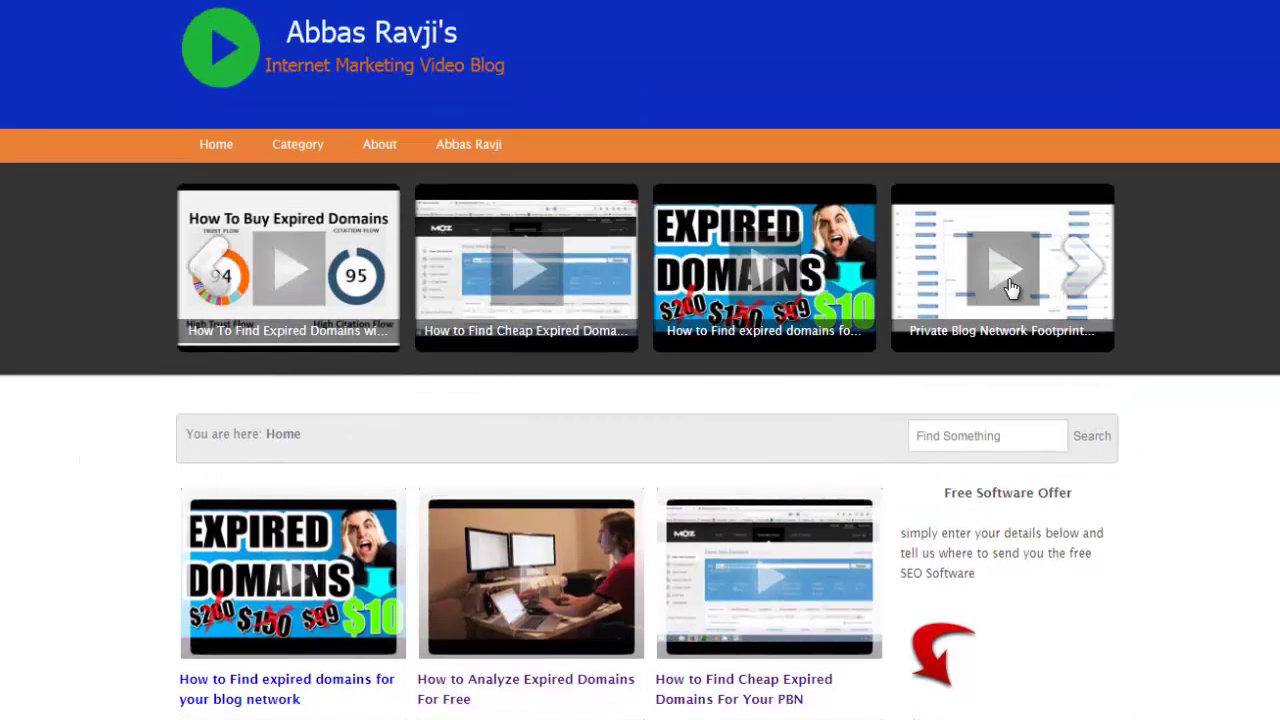
click(1080, 277)
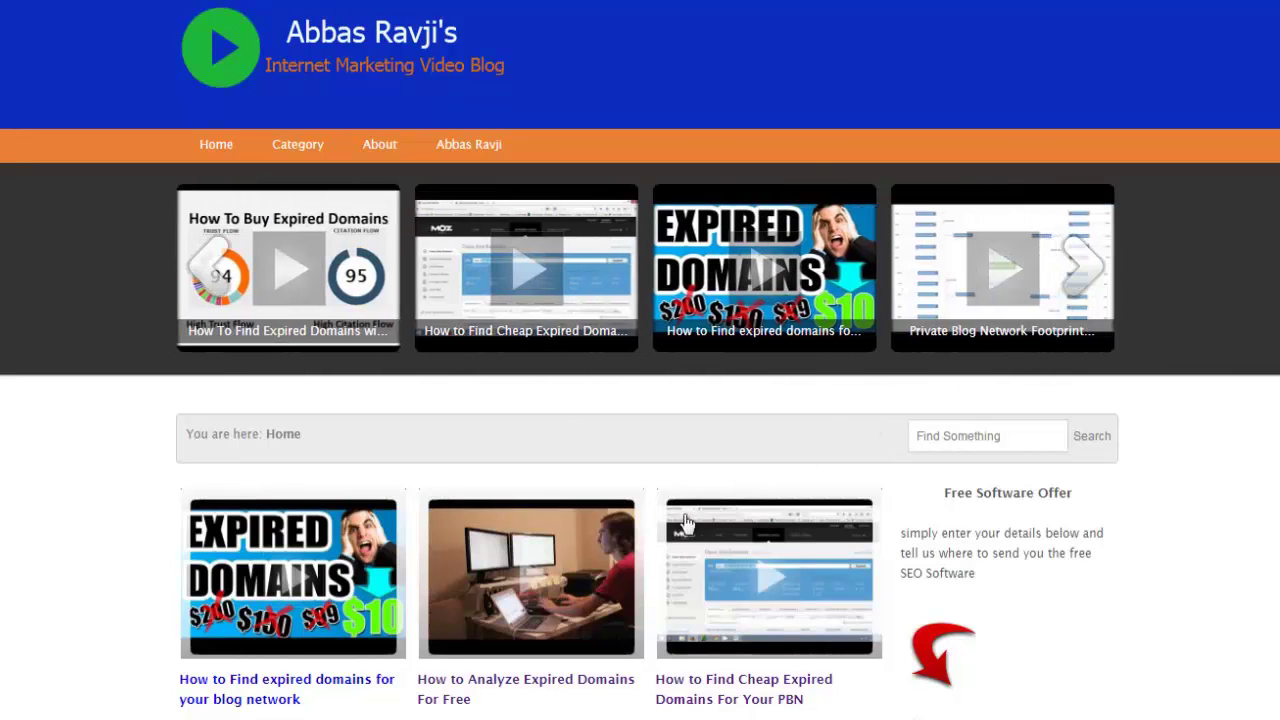
Play the "How to Find Cheap Expired Domains For Your PBN" video in its pop-up player, pause it and close the player
click(763, 589)
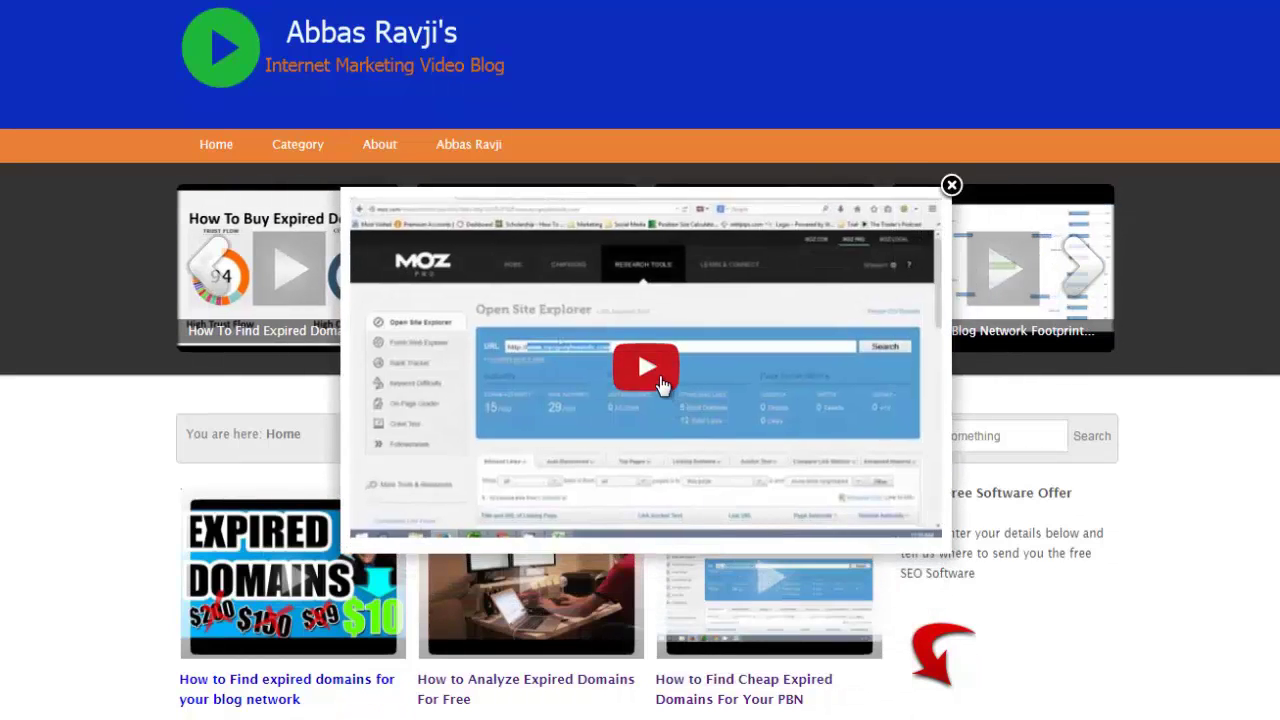
click(658, 372)
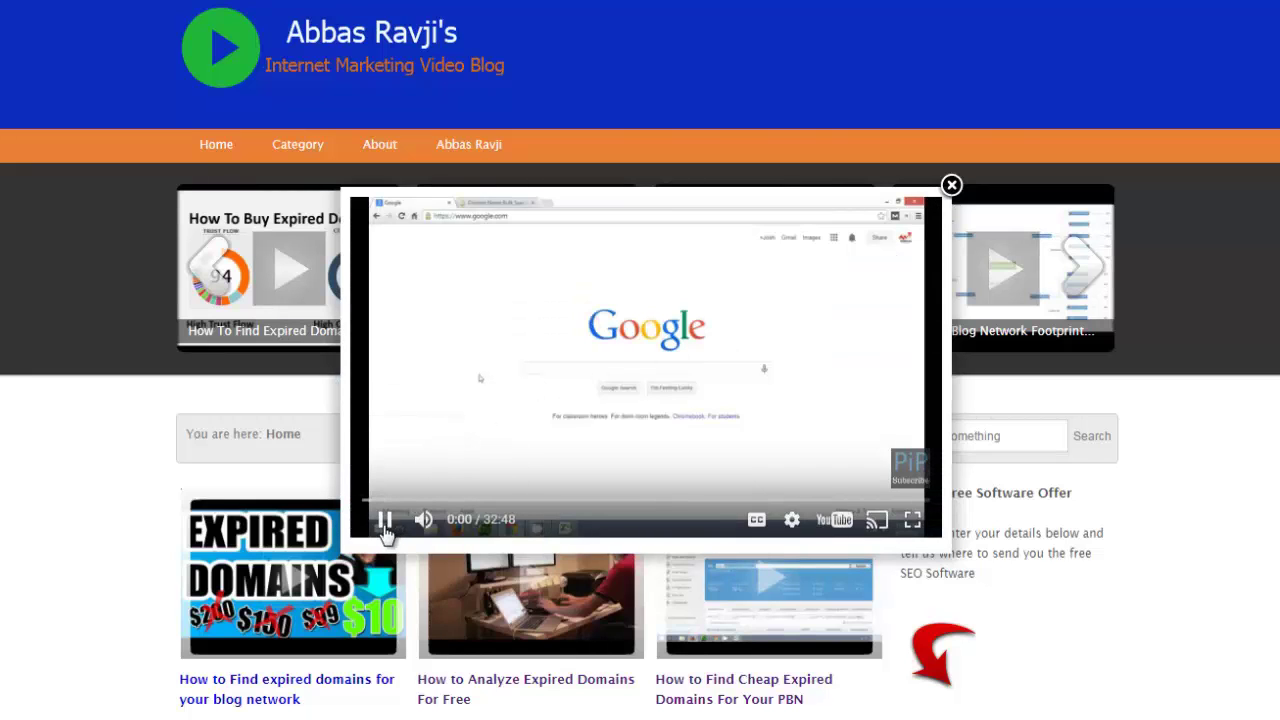
click(384, 520)
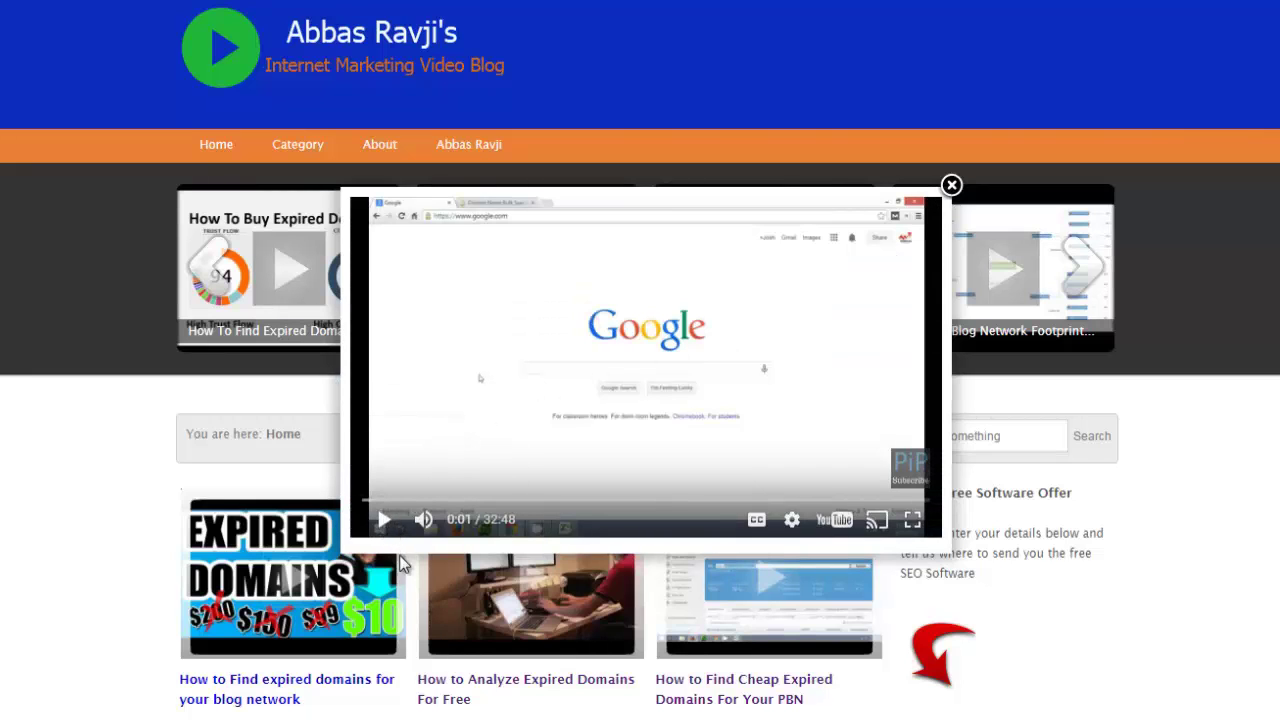
click(139, 489)
Open the "How to Find Cheap Expired Domains For Your PBN" post and look over its video, banners and article
click(716, 689)
scroll(587, 404, down, 10)
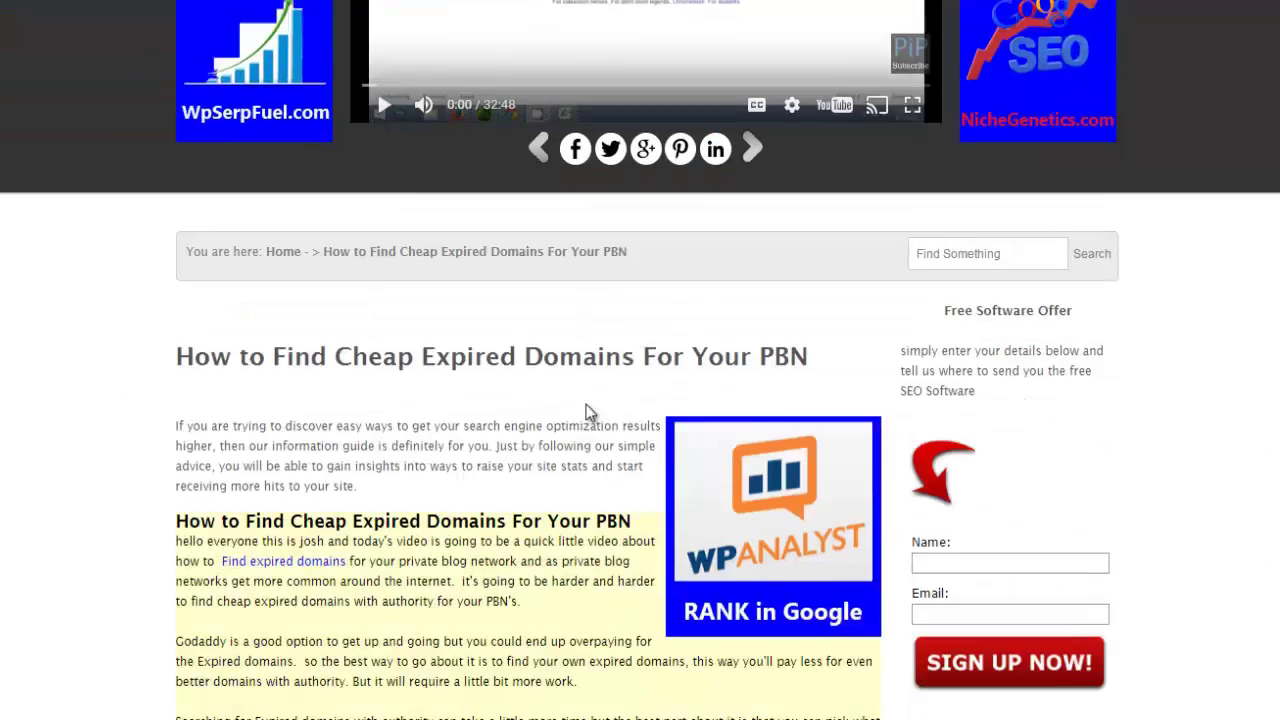
scroll(587, 404, up, 7)
scroll(587, 404, up, 5)
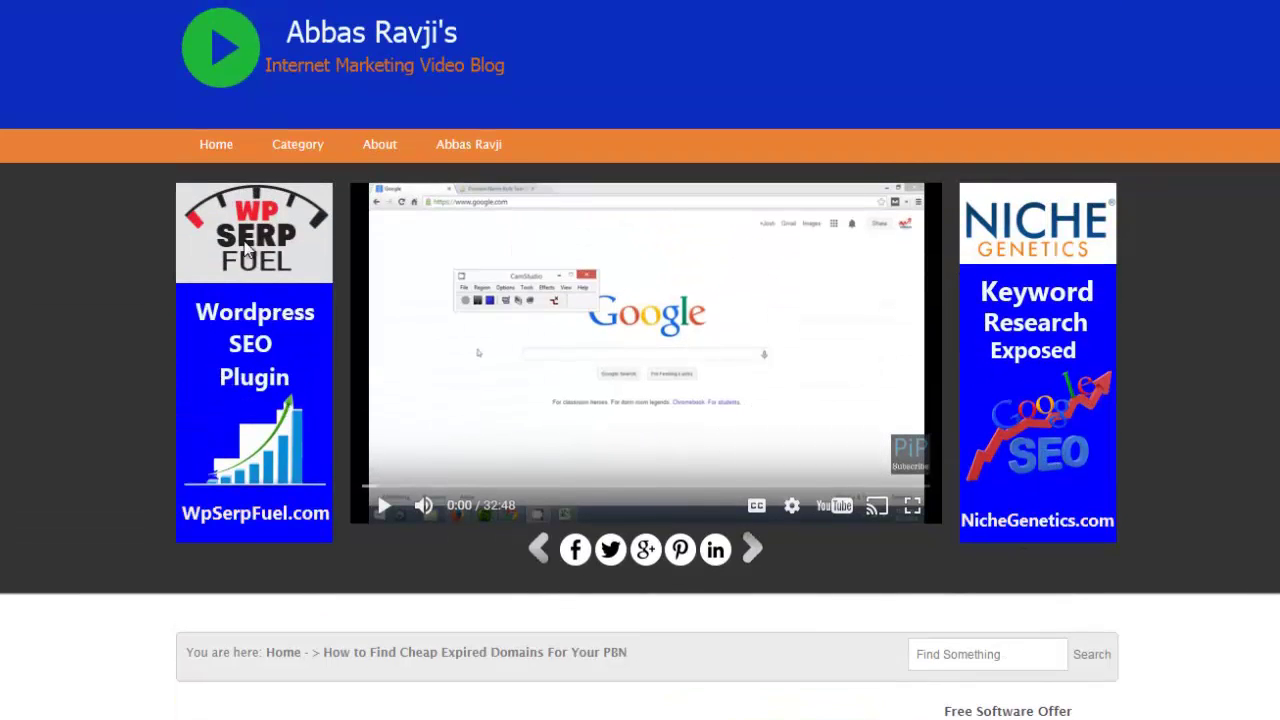
Return to the home page and view the Private Blog Networks and Offsite Optimization category pages
click(226, 150)
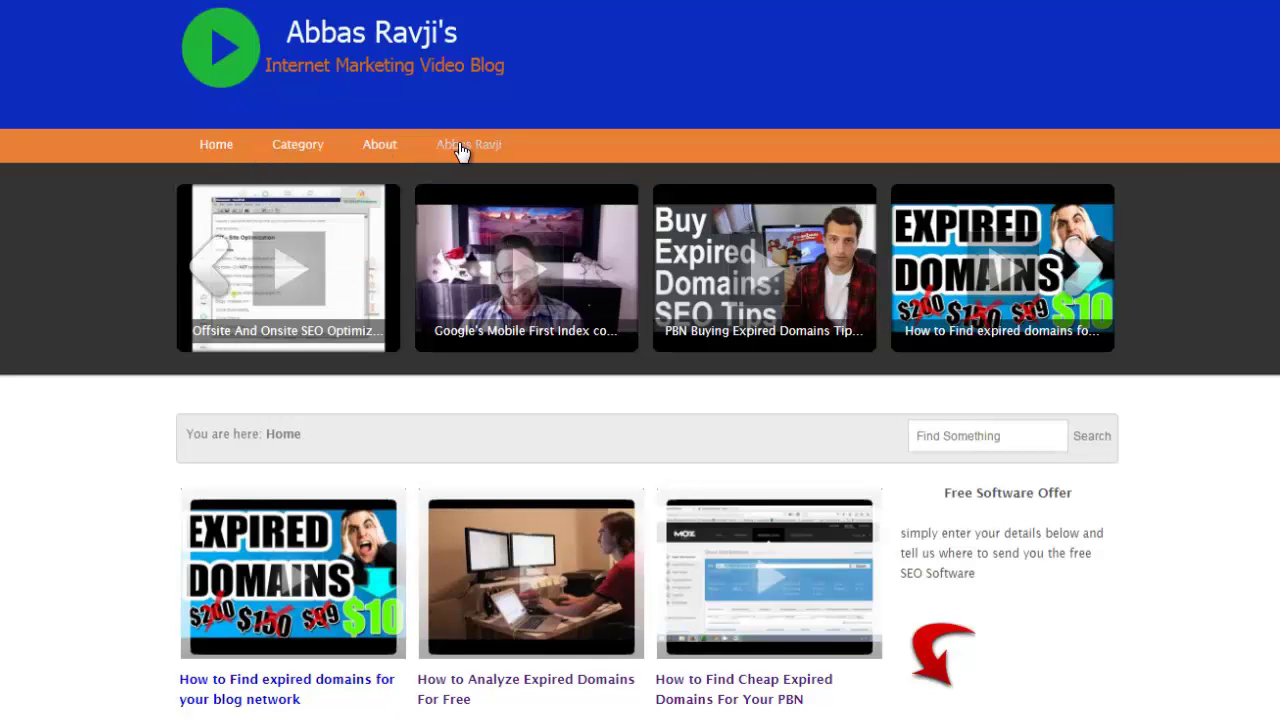
mouse_move(300, 151)
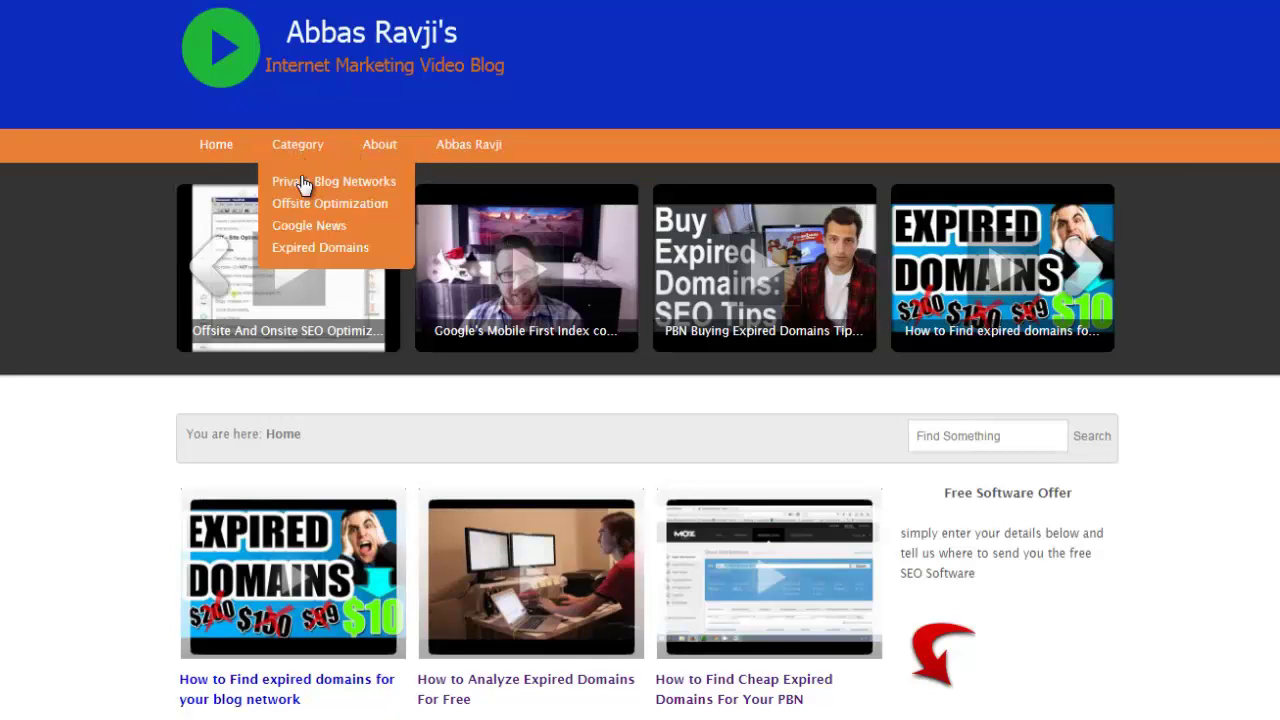
click(302, 184)
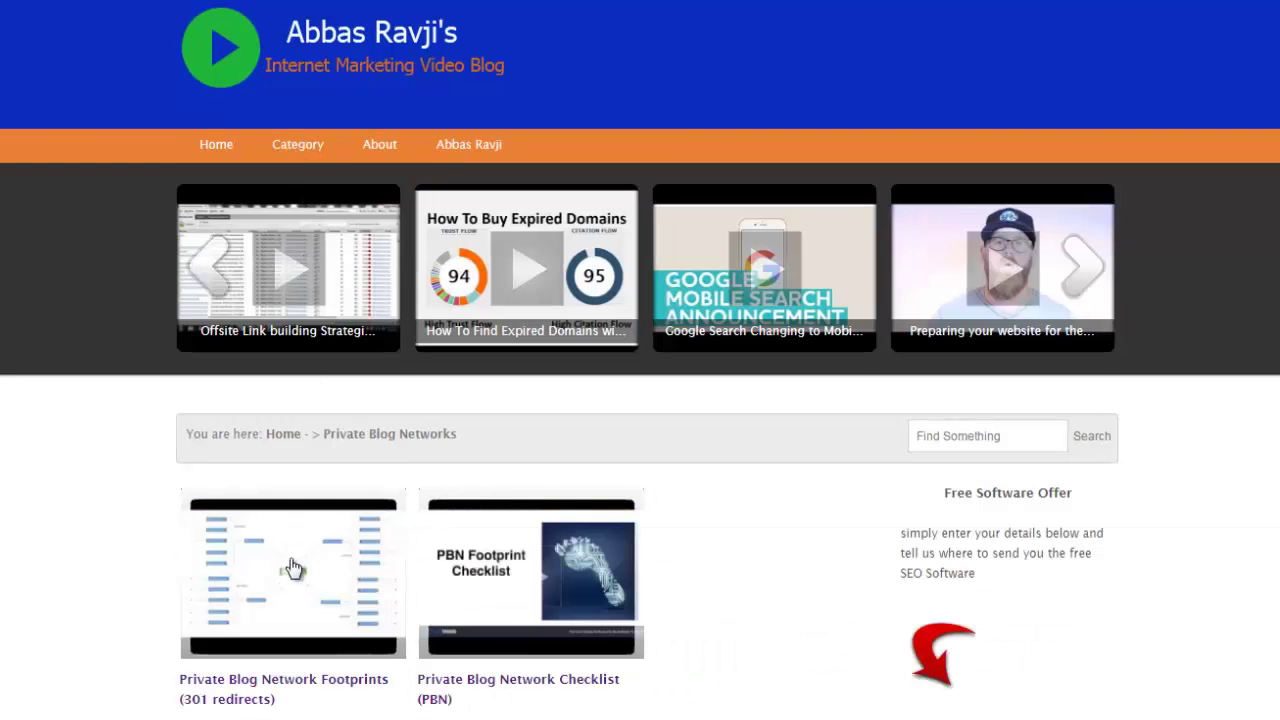
mouse_move(343, 148)
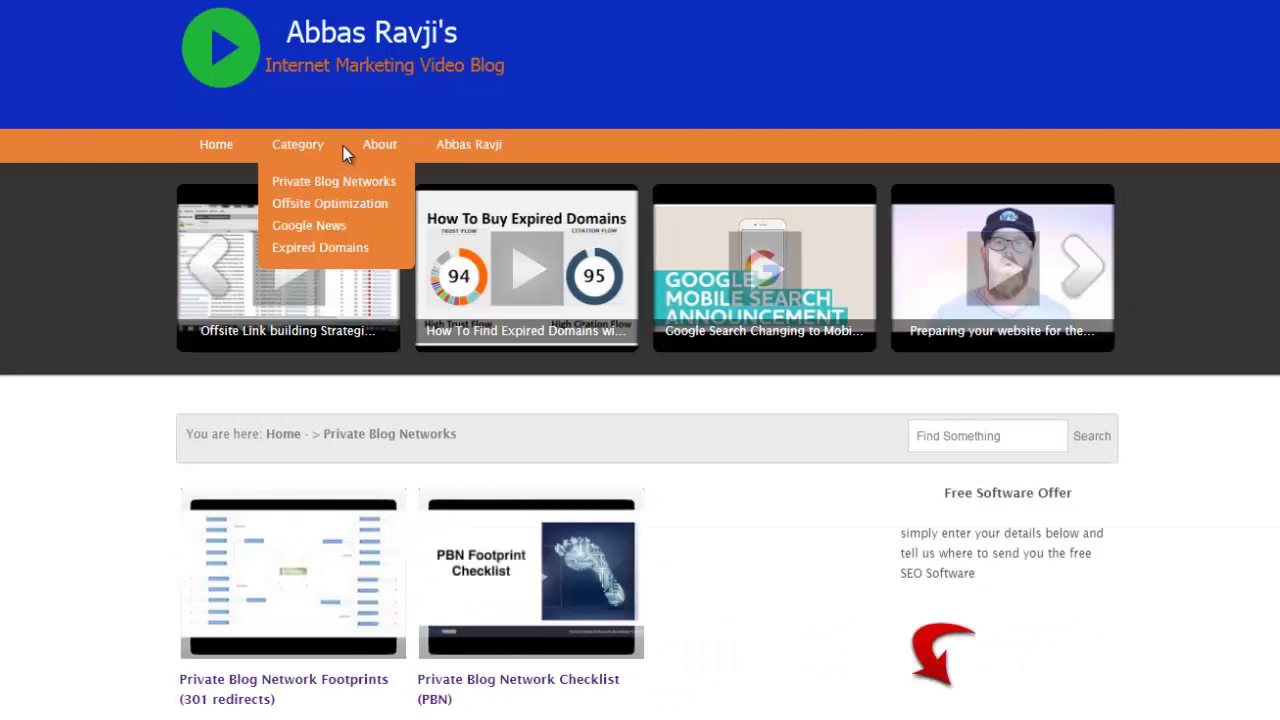
click(321, 208)
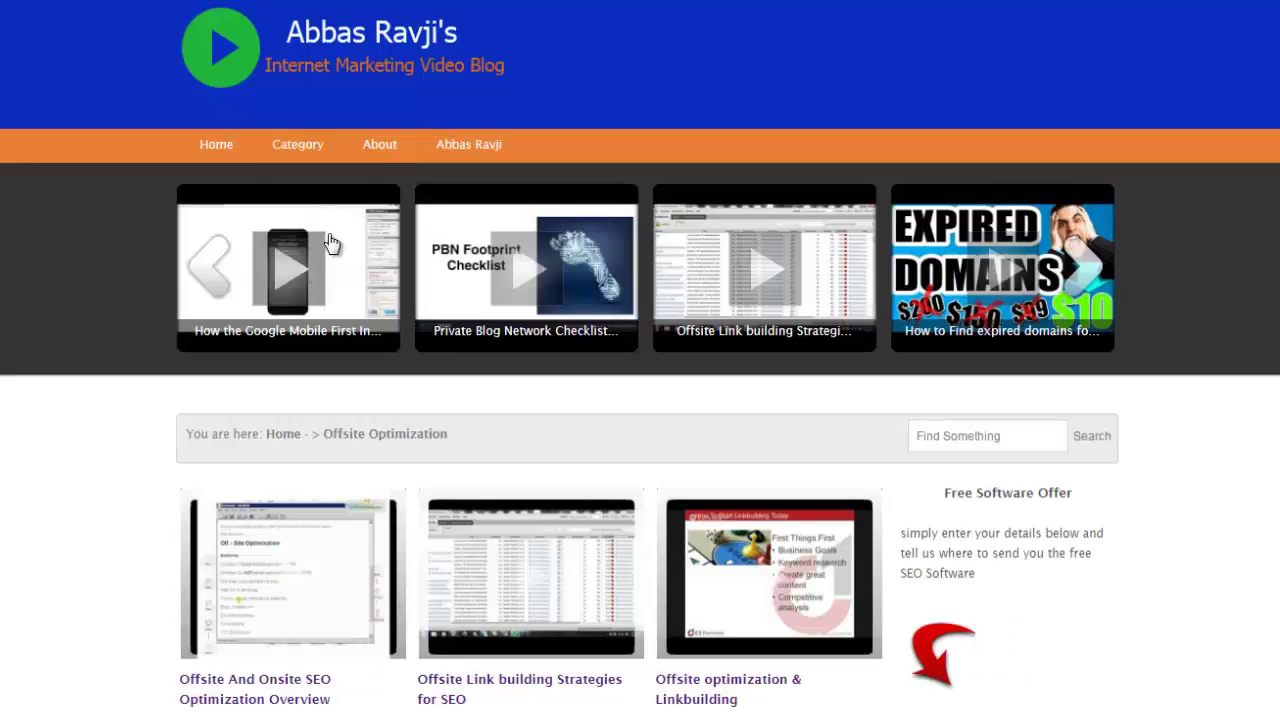
scroll(398, 315, down, 2)
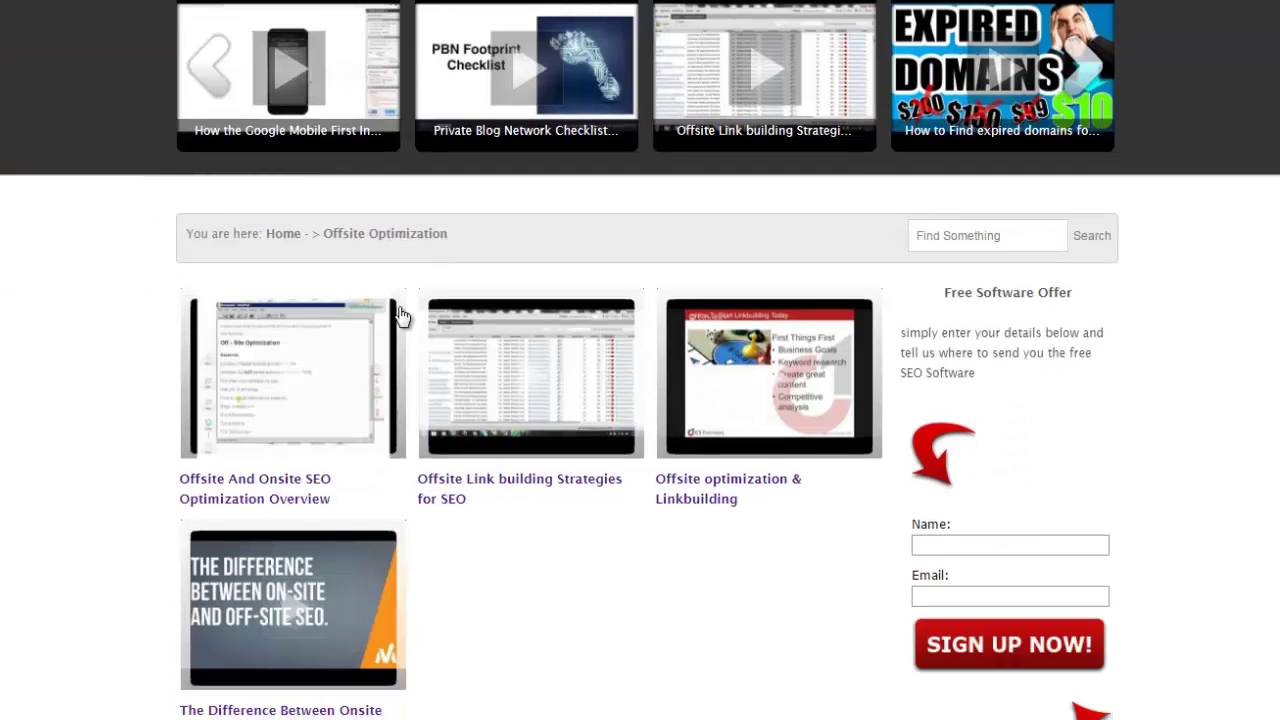
Open the "Offsite optimization & Linkbuilding" post and go back through the previous videos to "Offsite And Onsite SEO Optimization Overview"
click(690, 484)
scroll(690, 484, down, 1)
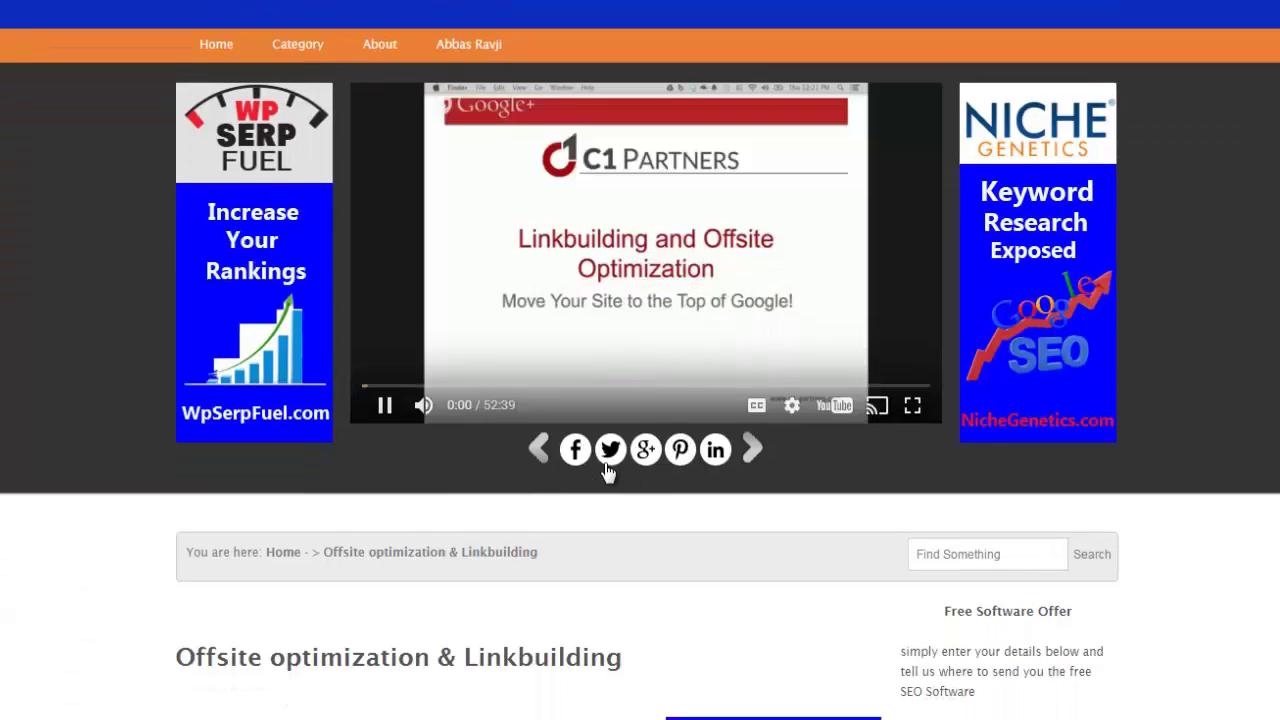
click(539, 450)
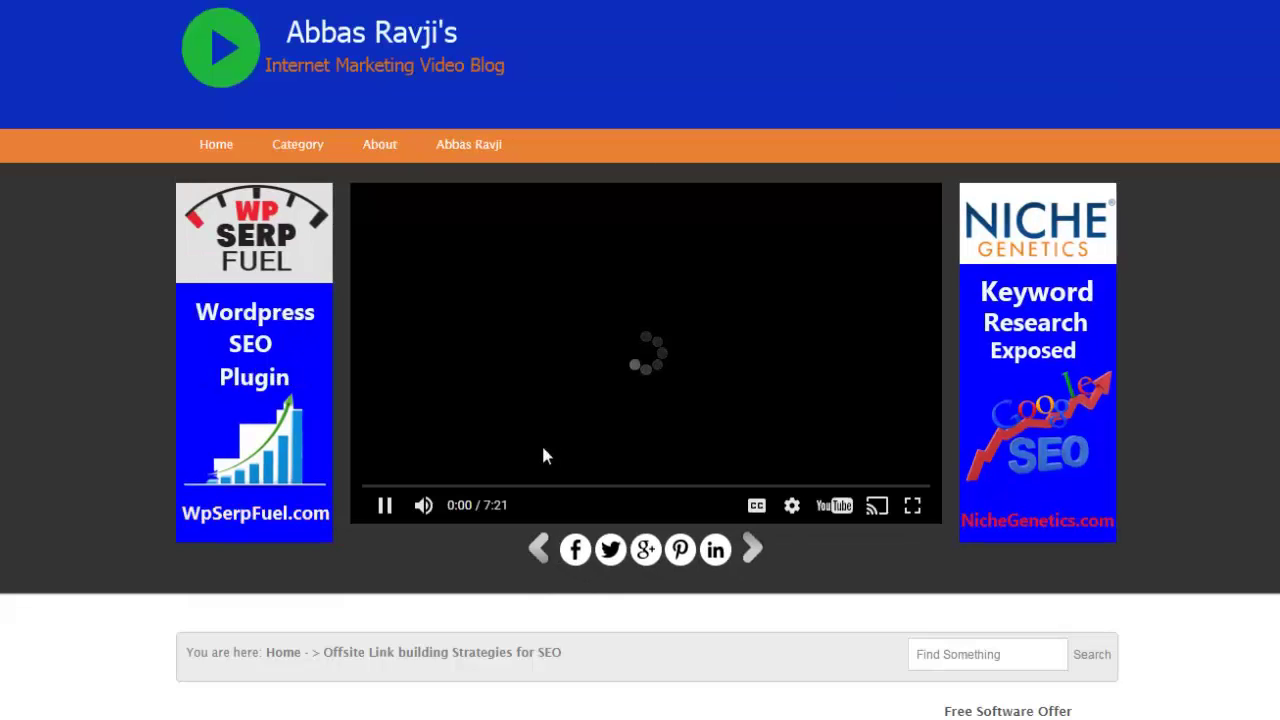
scroll(543, 455, down, 1)
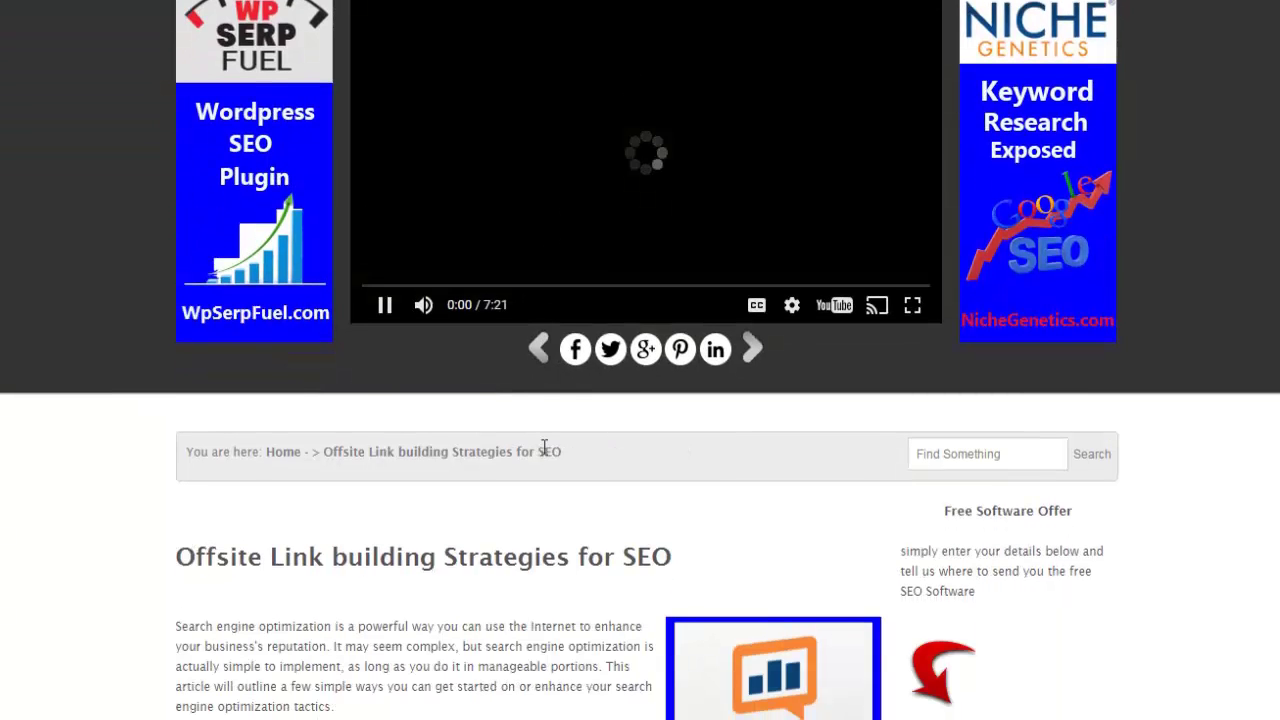
click(532, 356)
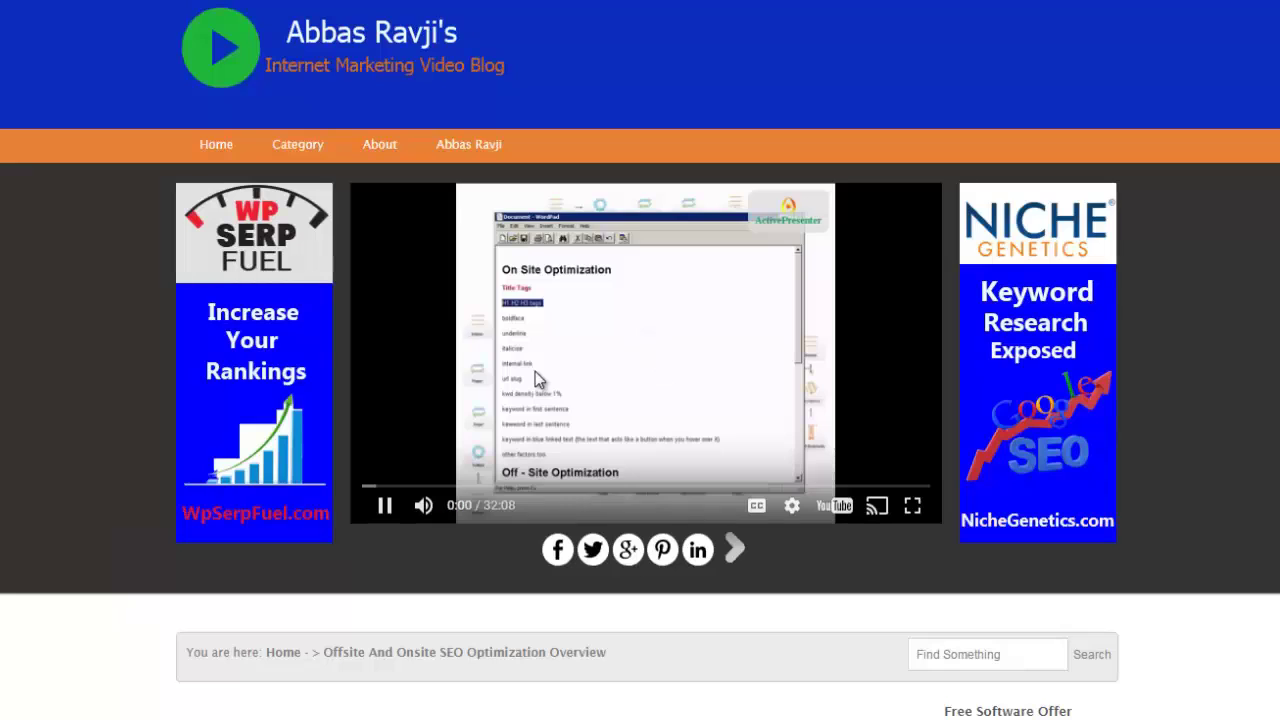
Return to the blog's home page and browse another set of videos in the featured carousel
click(221, 150)
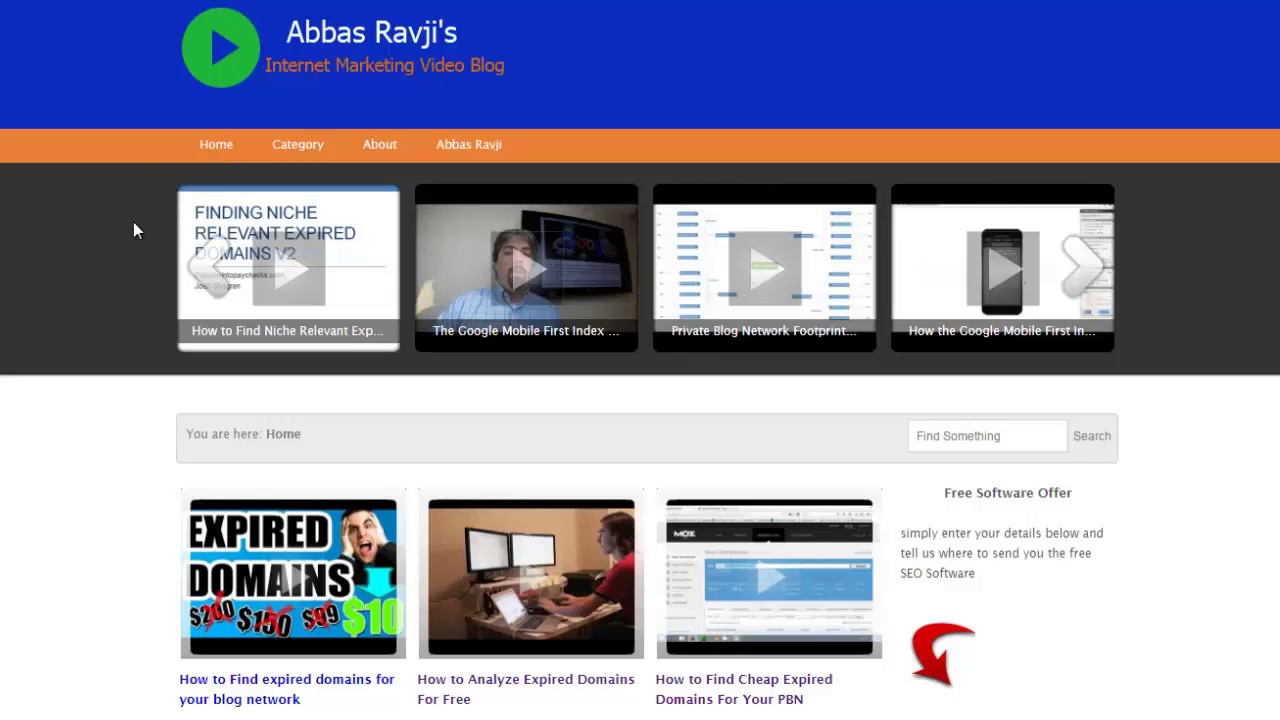
click(208, 268)
scroll(138, 430, down, 2)
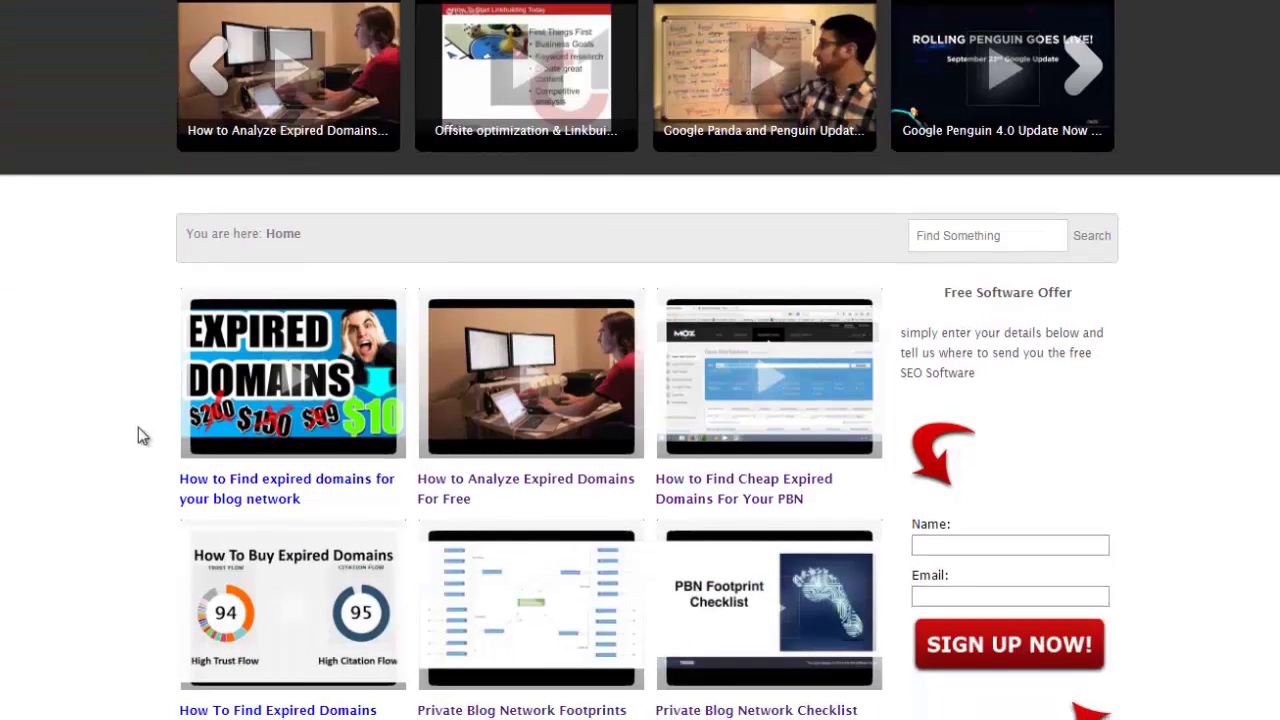
Open the "How to Find Cheap Expired Domains For Your PBN" post and examine its ad banners, video navigation, transcript and article down to the footer
click(695, 501)
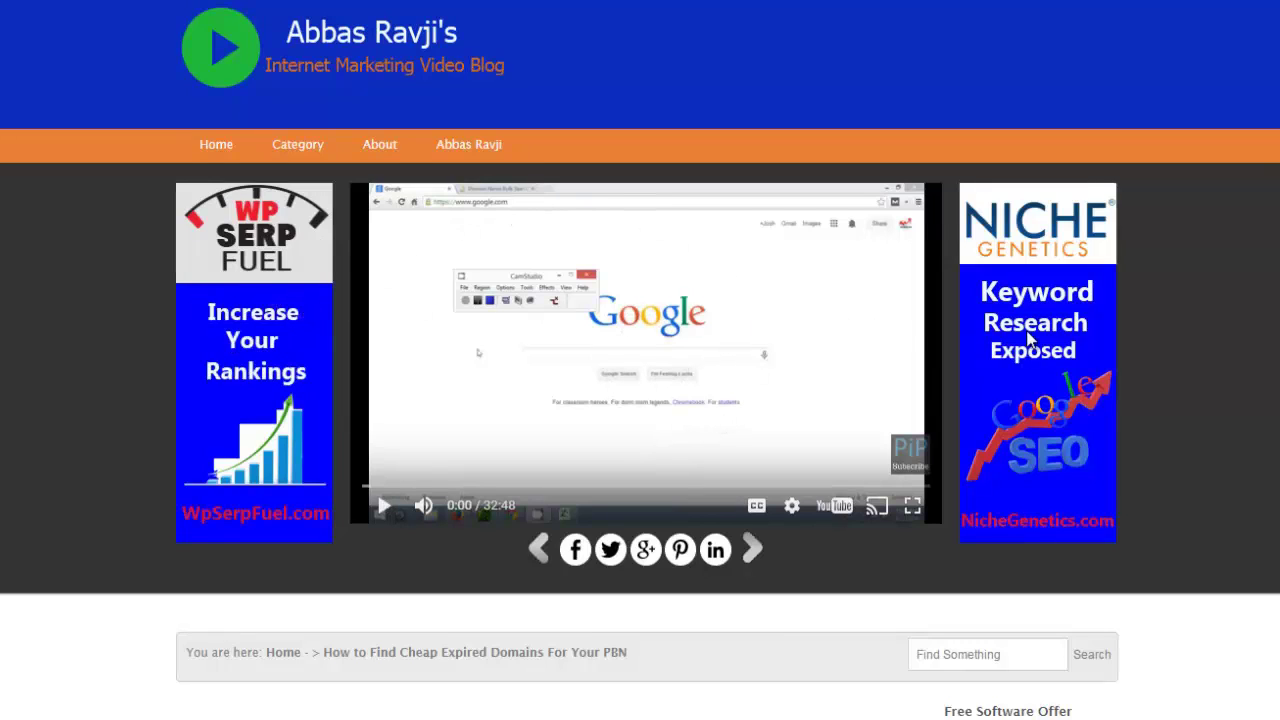
scroll(738, 466, down, 2)
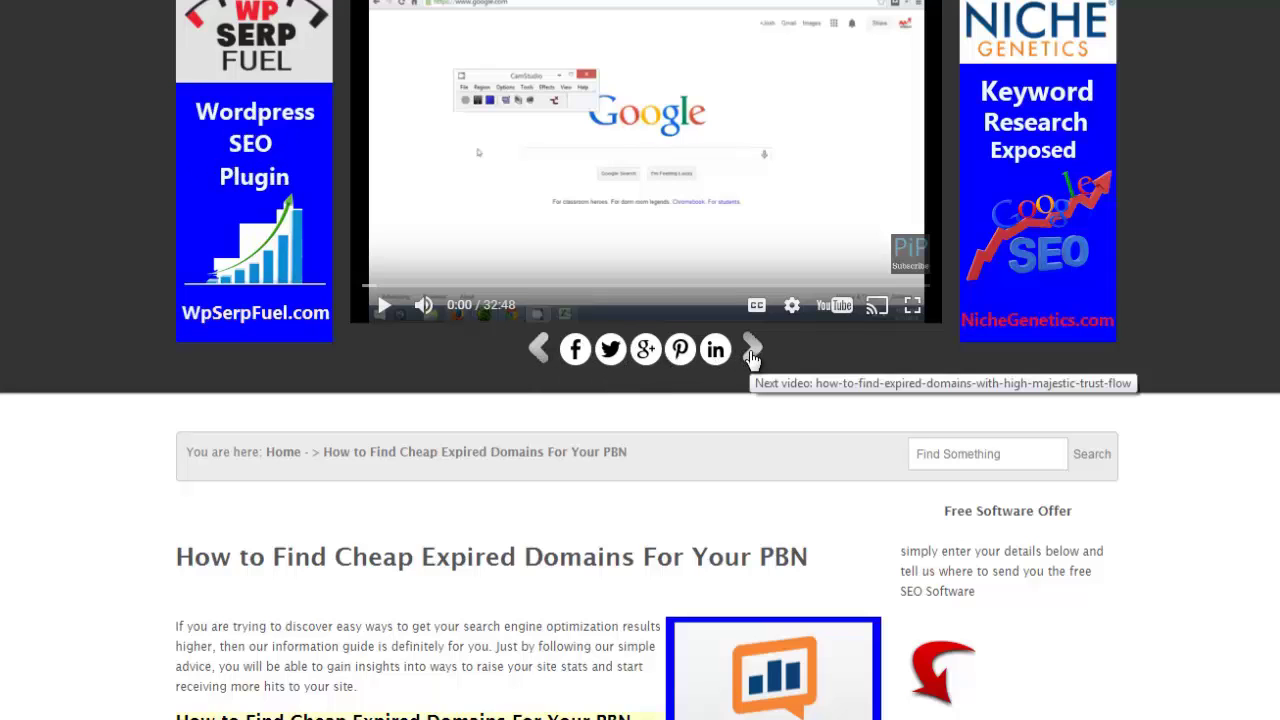
scroll(375, 490, down, 2)
scroll(210, 405, down, 1)
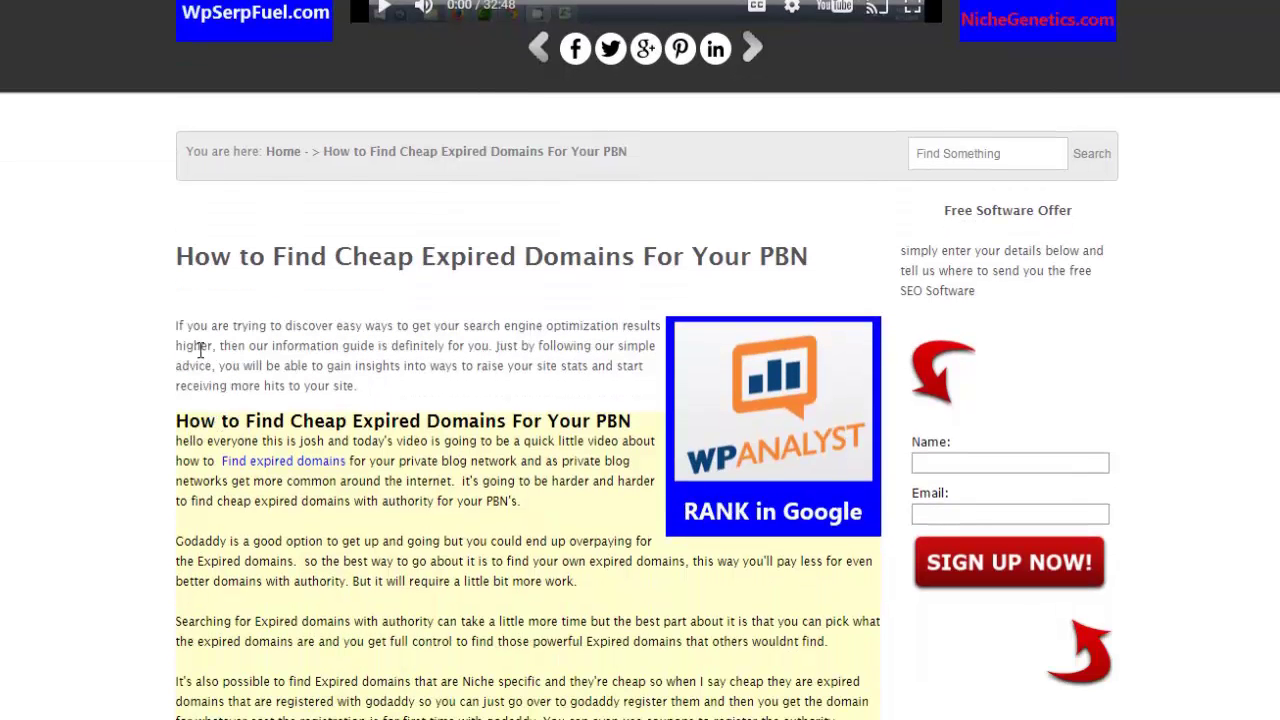
scroll(272, 536, down, 2)
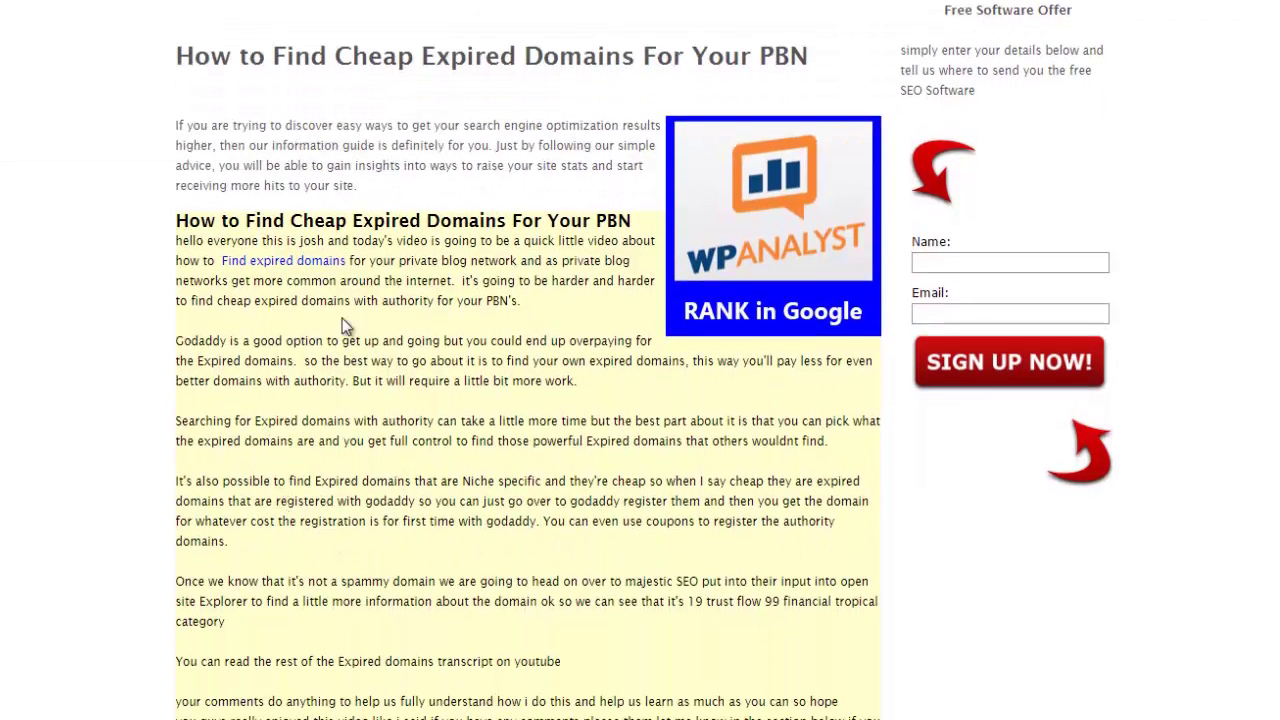
scroll(259, 518, down, 2)
scroll(259, 518, down, 7)
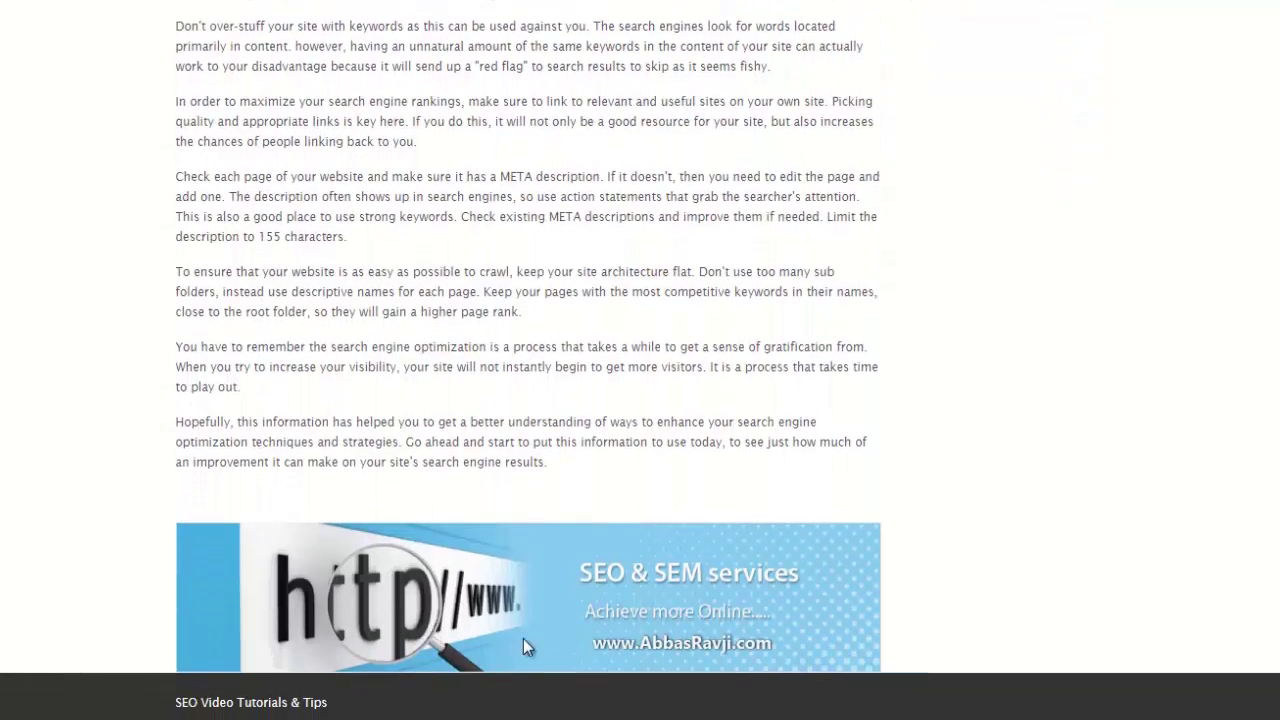
scroll(523, 638, up, 4)
scroll(523, 638, up, 10)
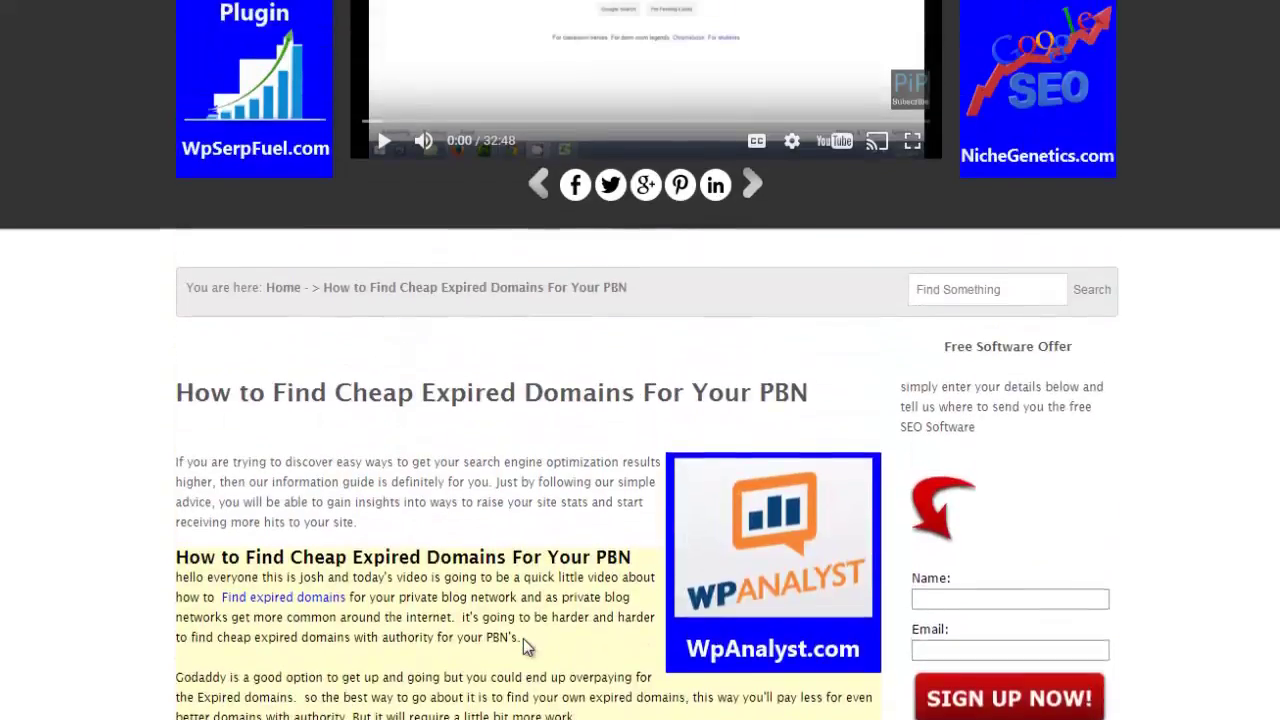
scroll(523, 638, up, 3)
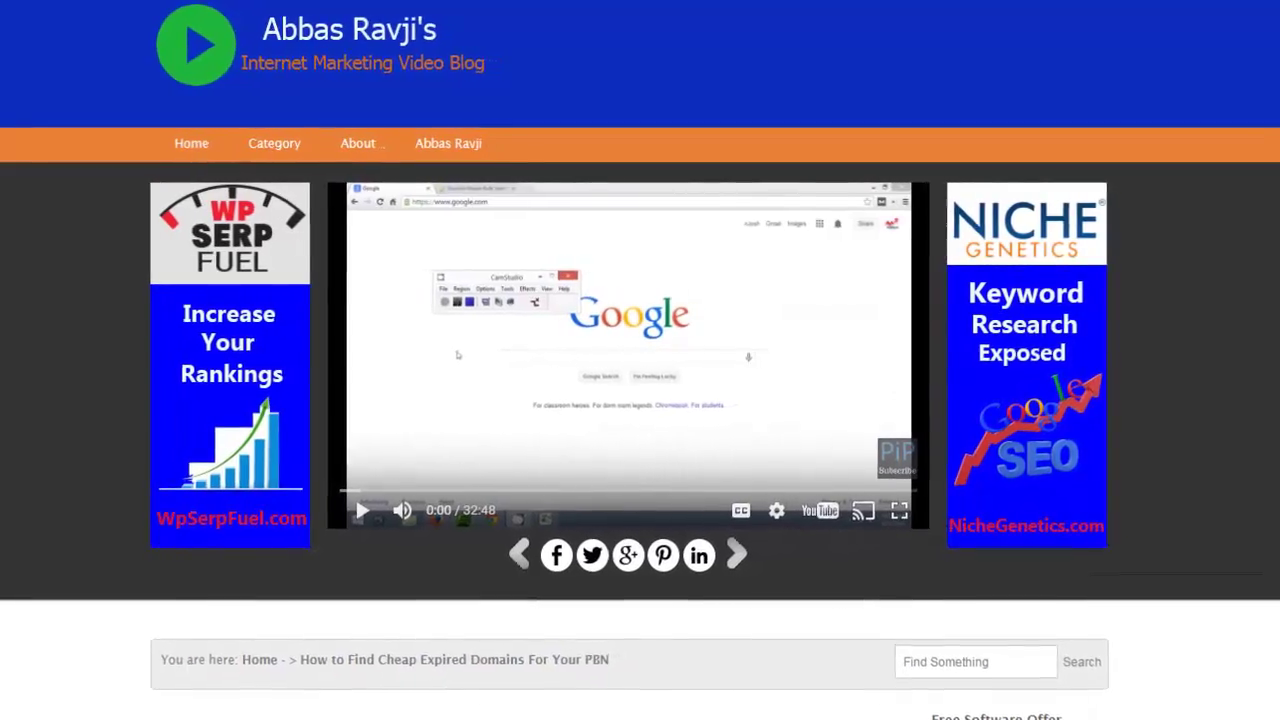
Switch to the WpVideoSites post list in WordPress and review the posts' titles, categories and dates
click(265, 665)
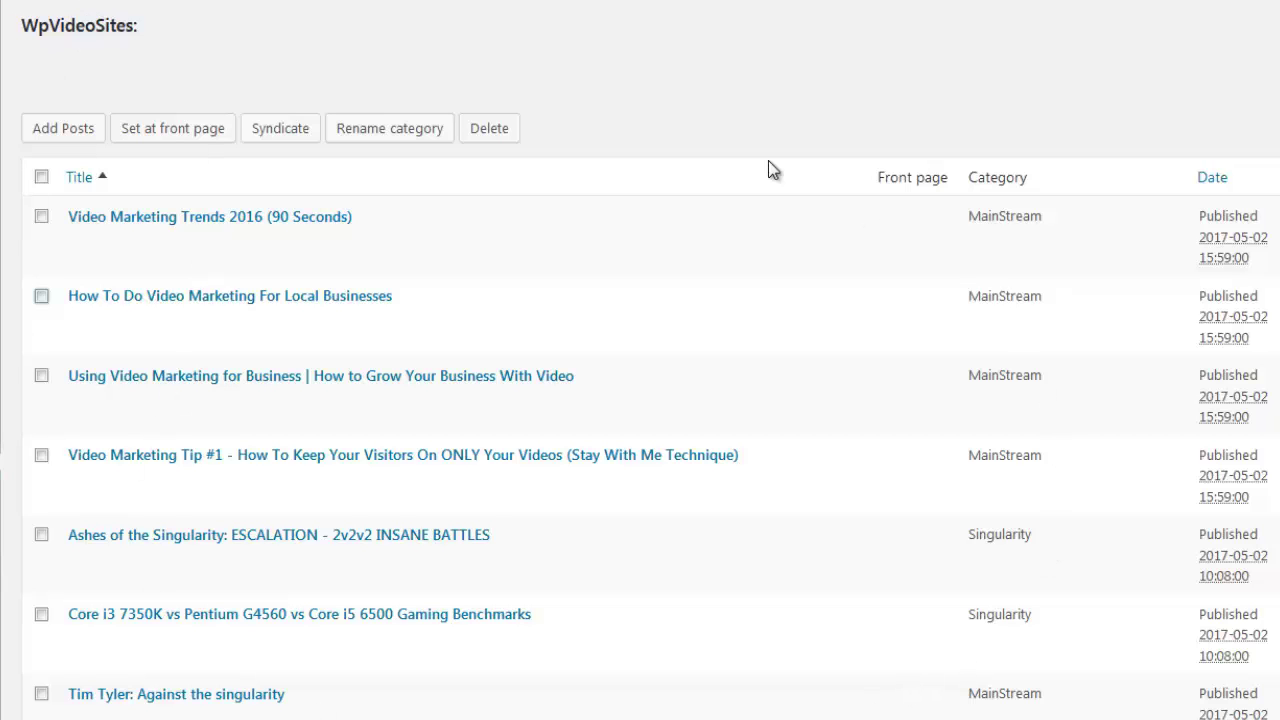
scroll(657, 332, down, 2)
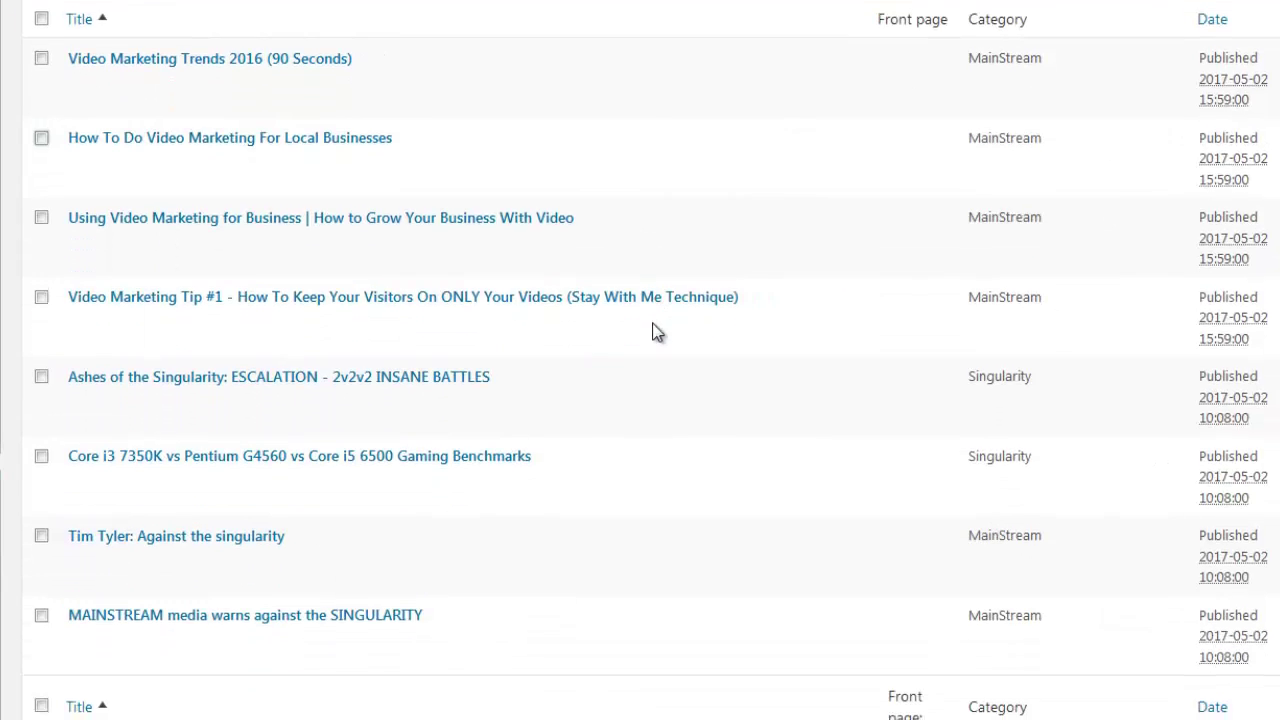
scroll(655, 332, up, 2)
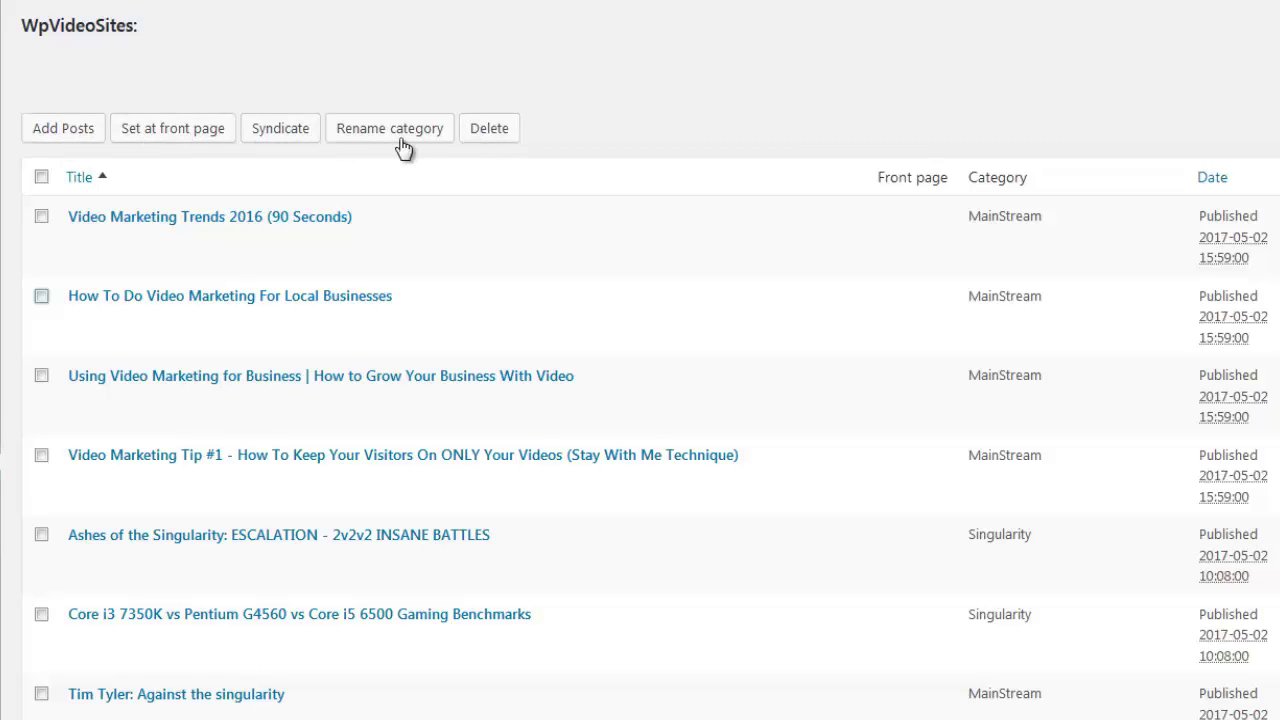
Open the WpVideoSites page for adding posts and view the new post name prompt, cancelling it without creating a post
click(58, 135)
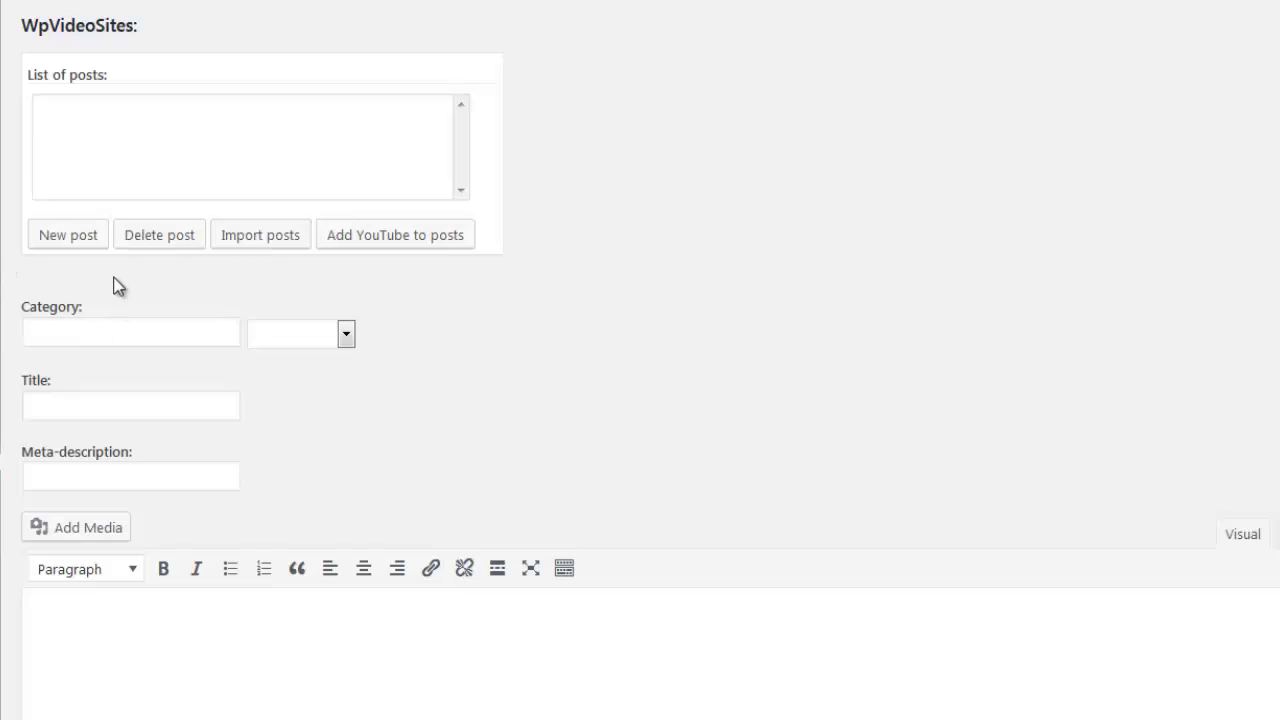
click(68, 235)
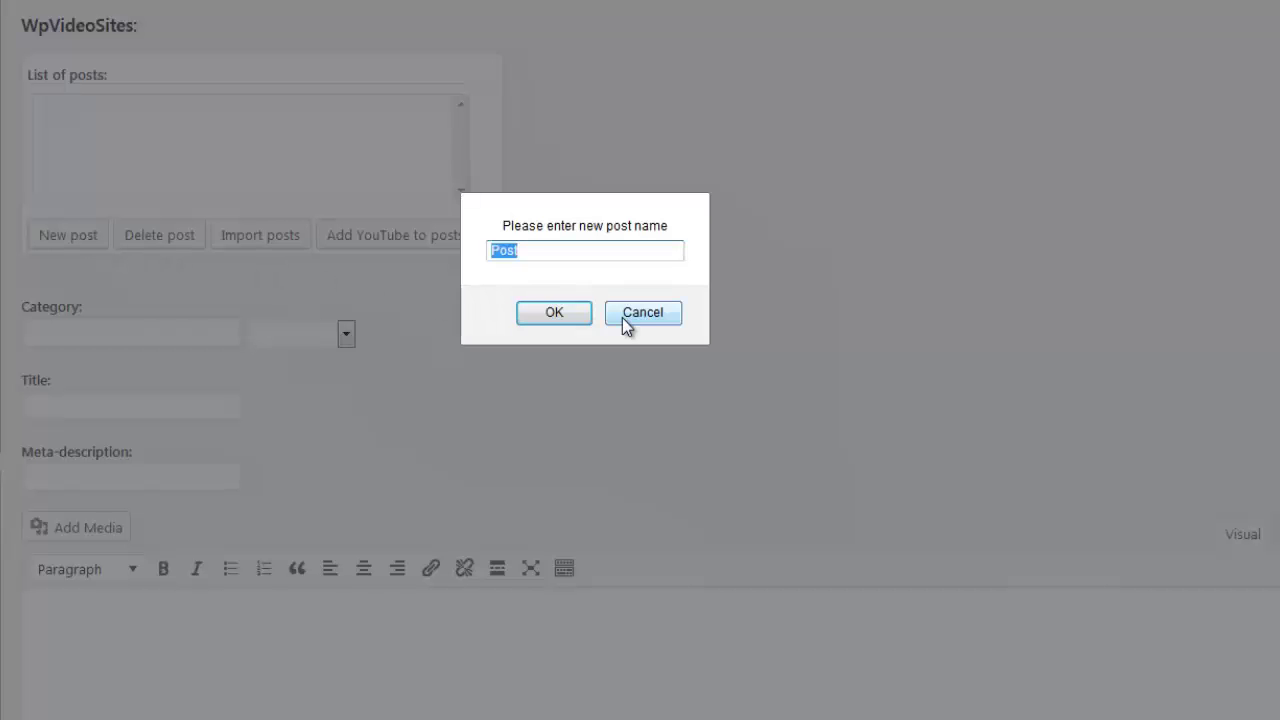
click(622, 317)
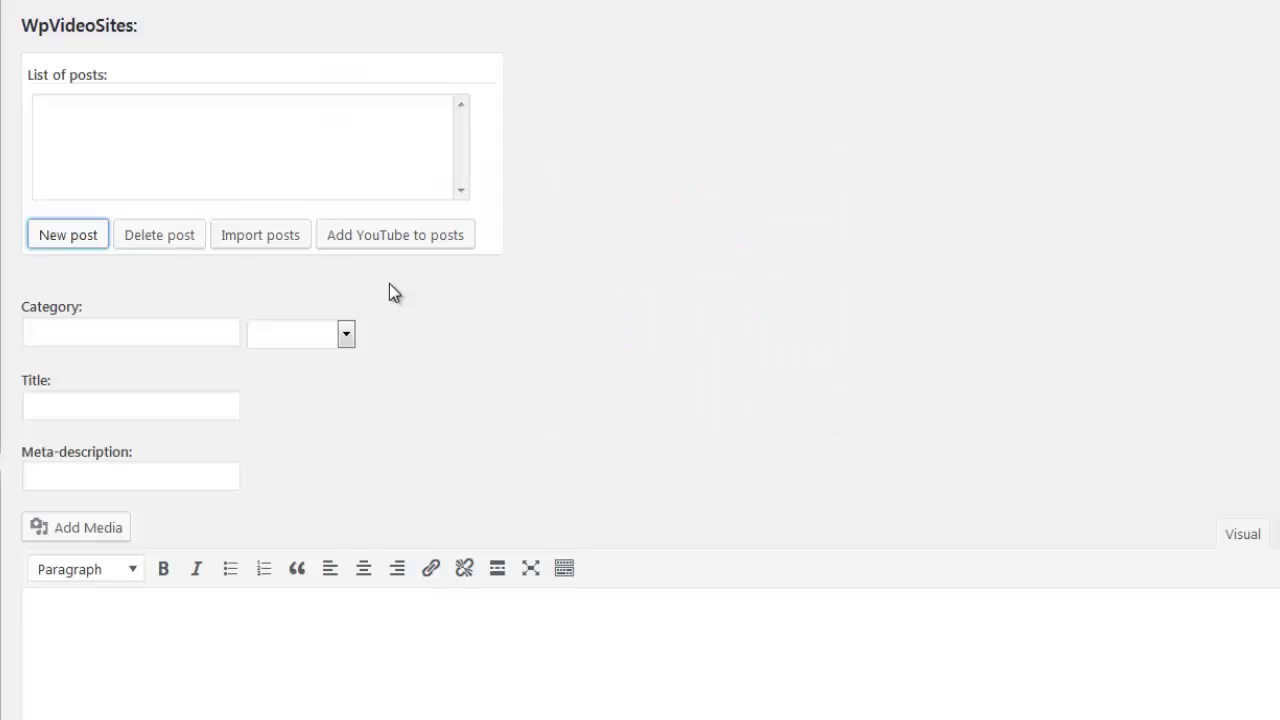
Open the import posts dialog and set the number of posts to 4
click(262, 250)
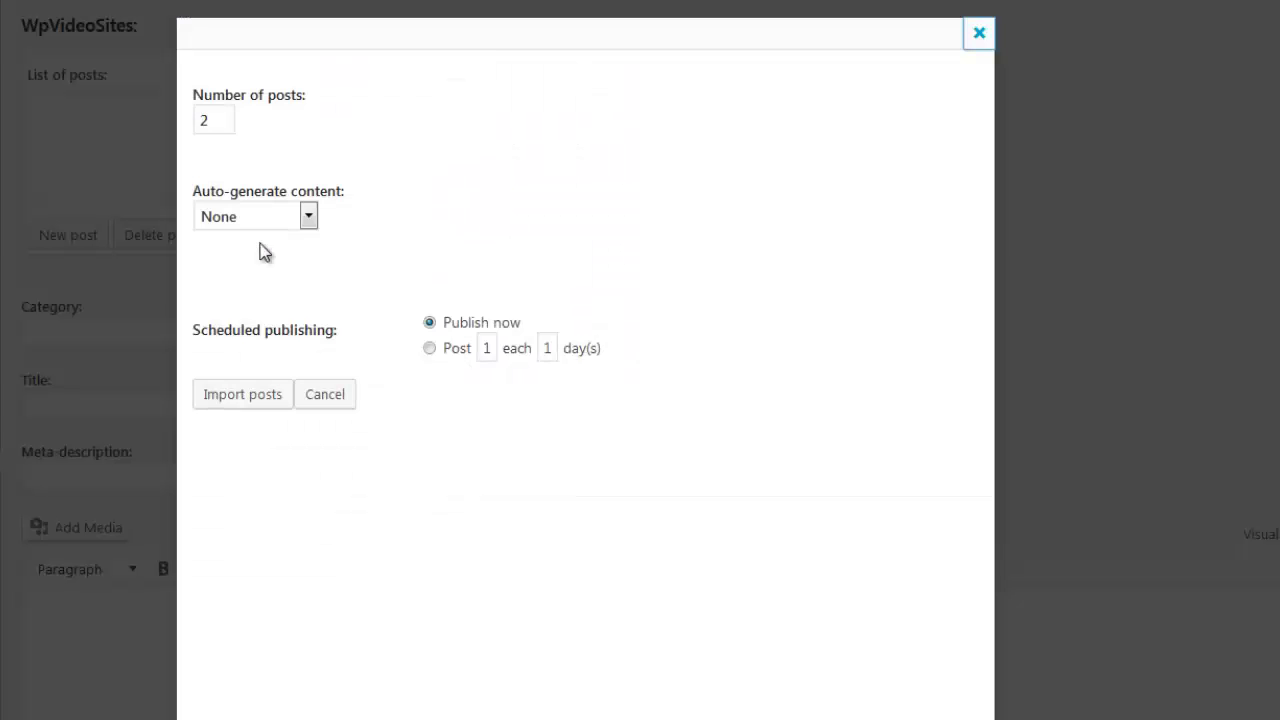
click(216, 127)
drag(219, 125, 200, 120)
text(4)
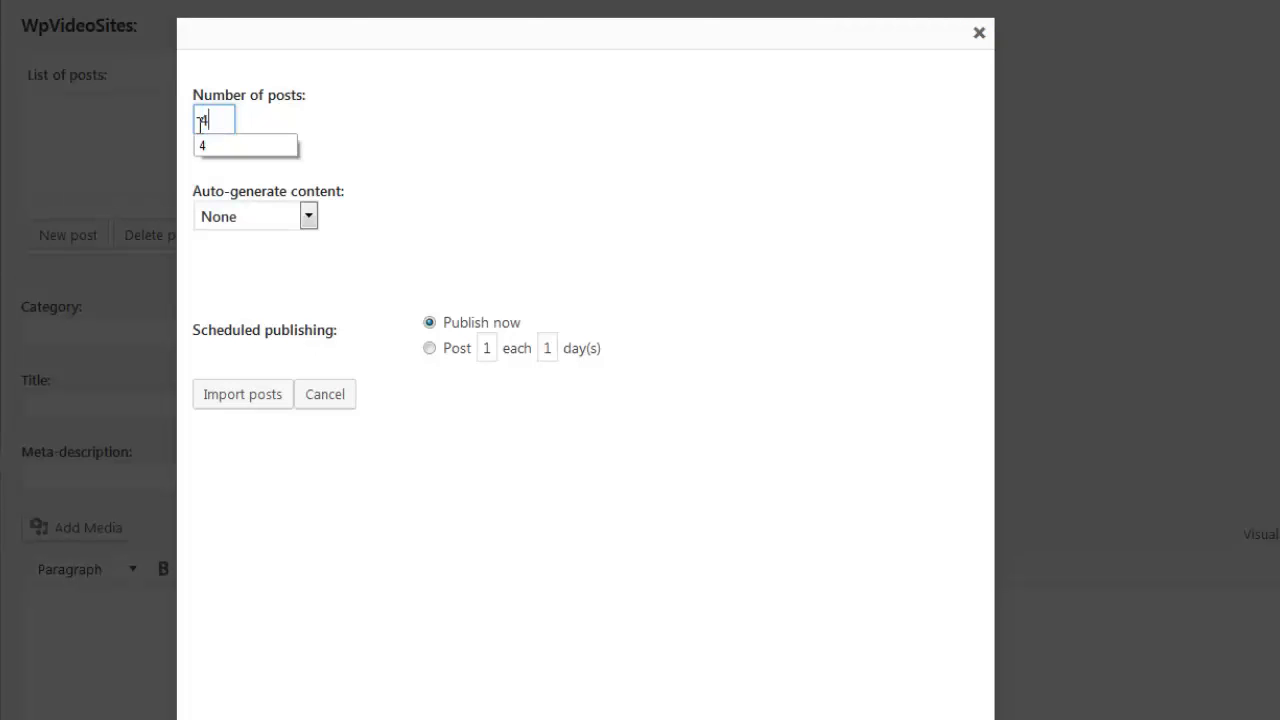
click(435, 133)
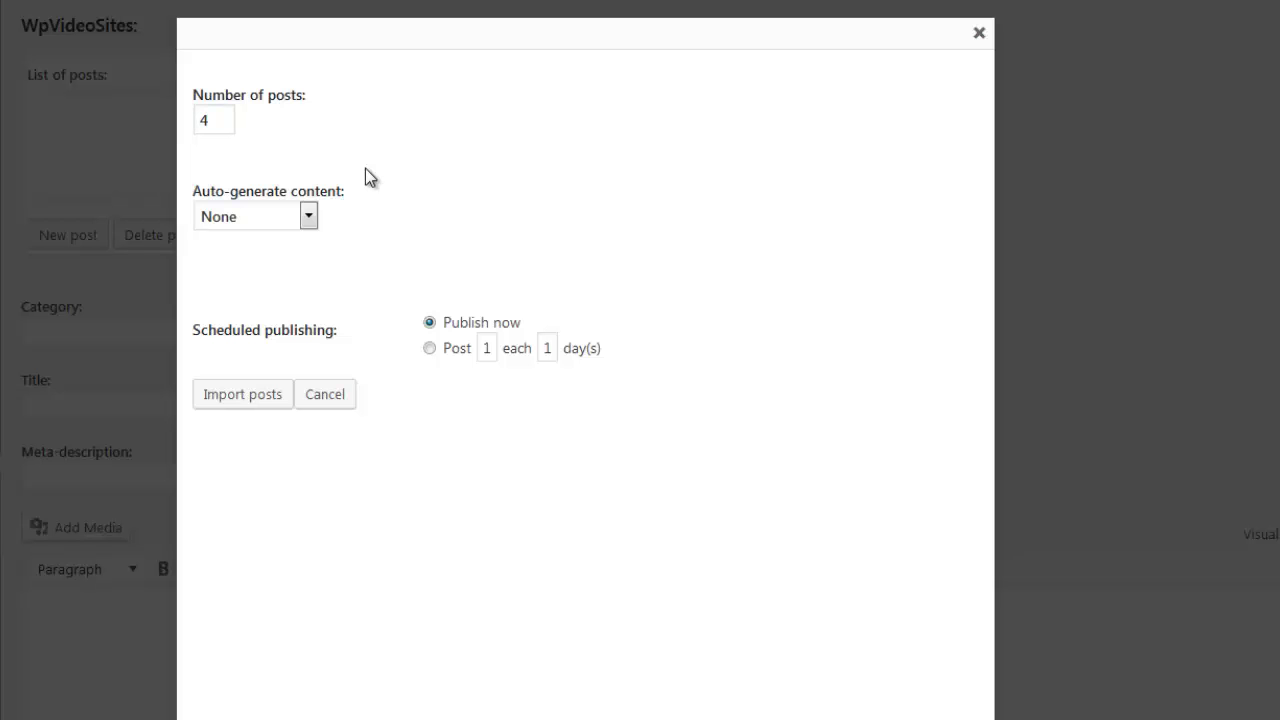
Look through the Article builder categories for auto-generated content, and set the content source to Spin
click(306, 218)
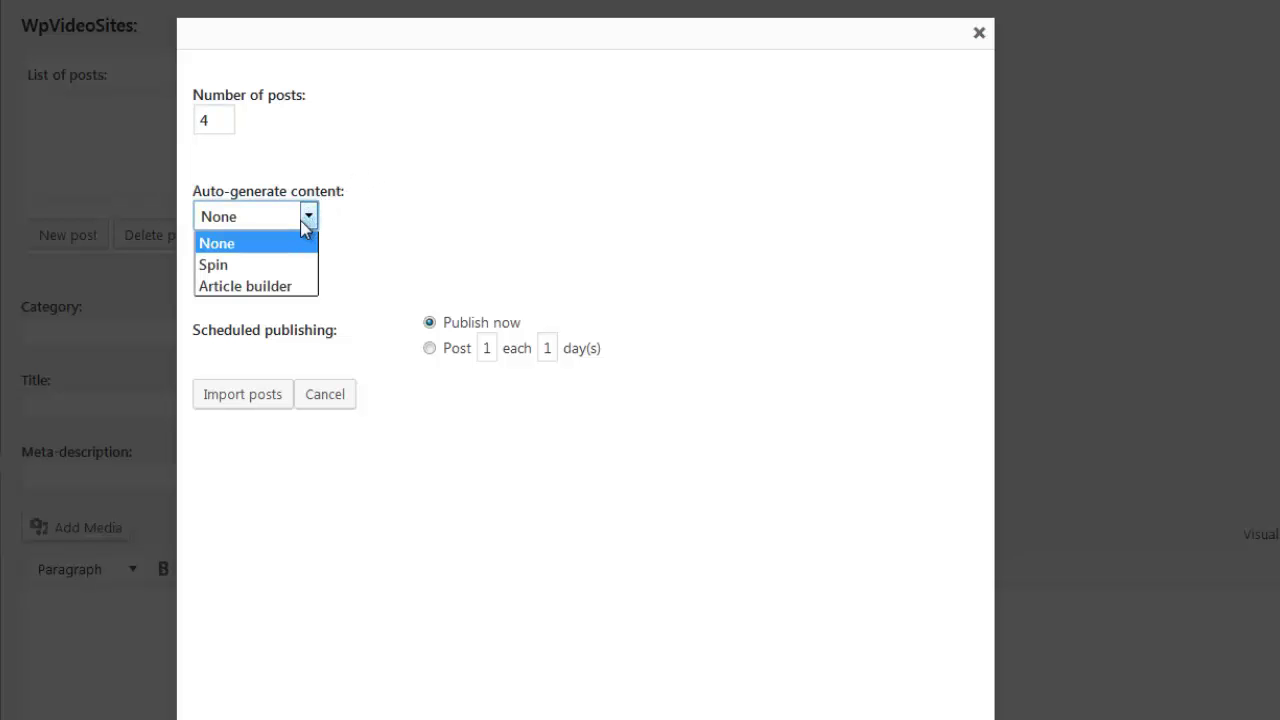
click(241, 266)
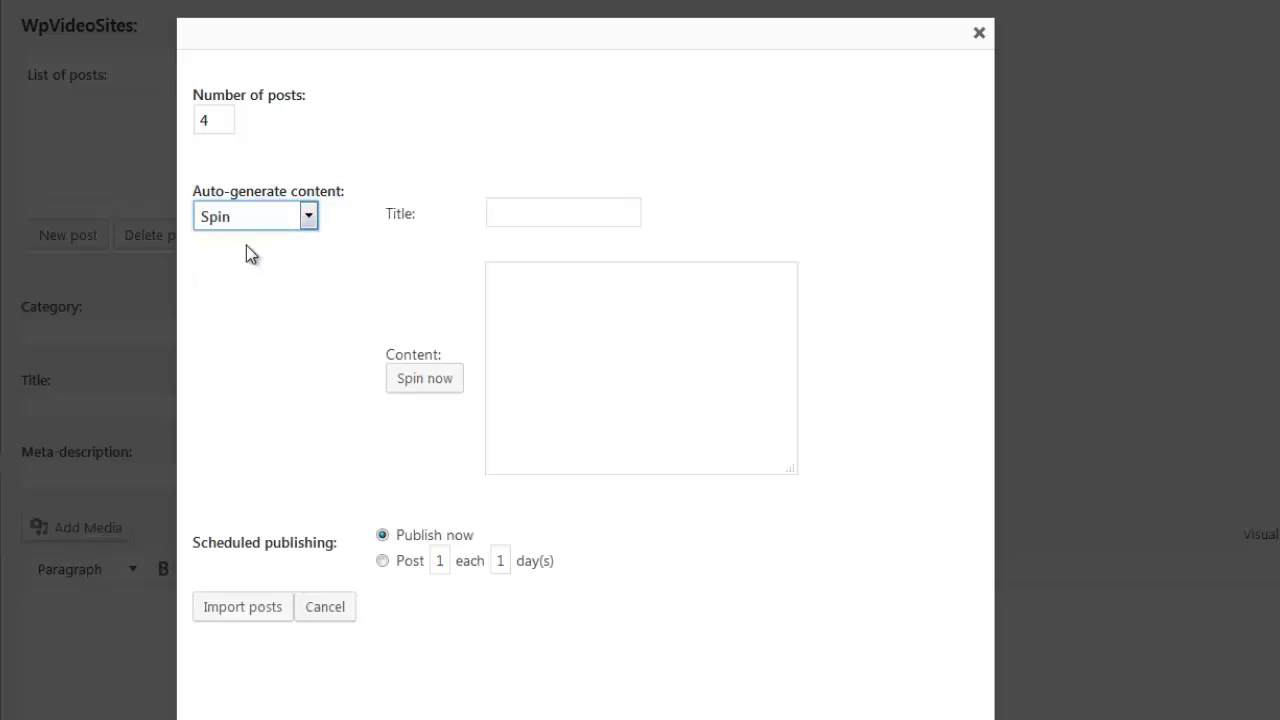
click(255, 222)
click(240, 286)
click(594, 218)
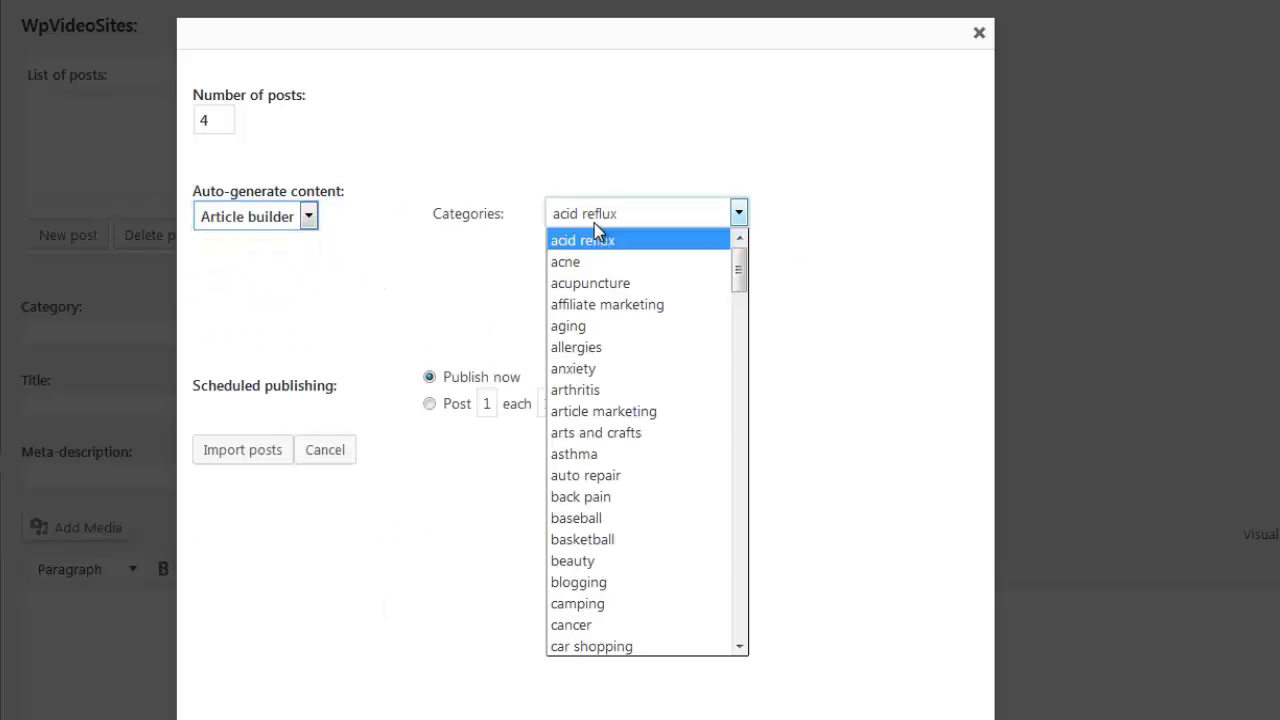
scroll(610, 340, down, 10)
scroll(609, 371, down, 10)
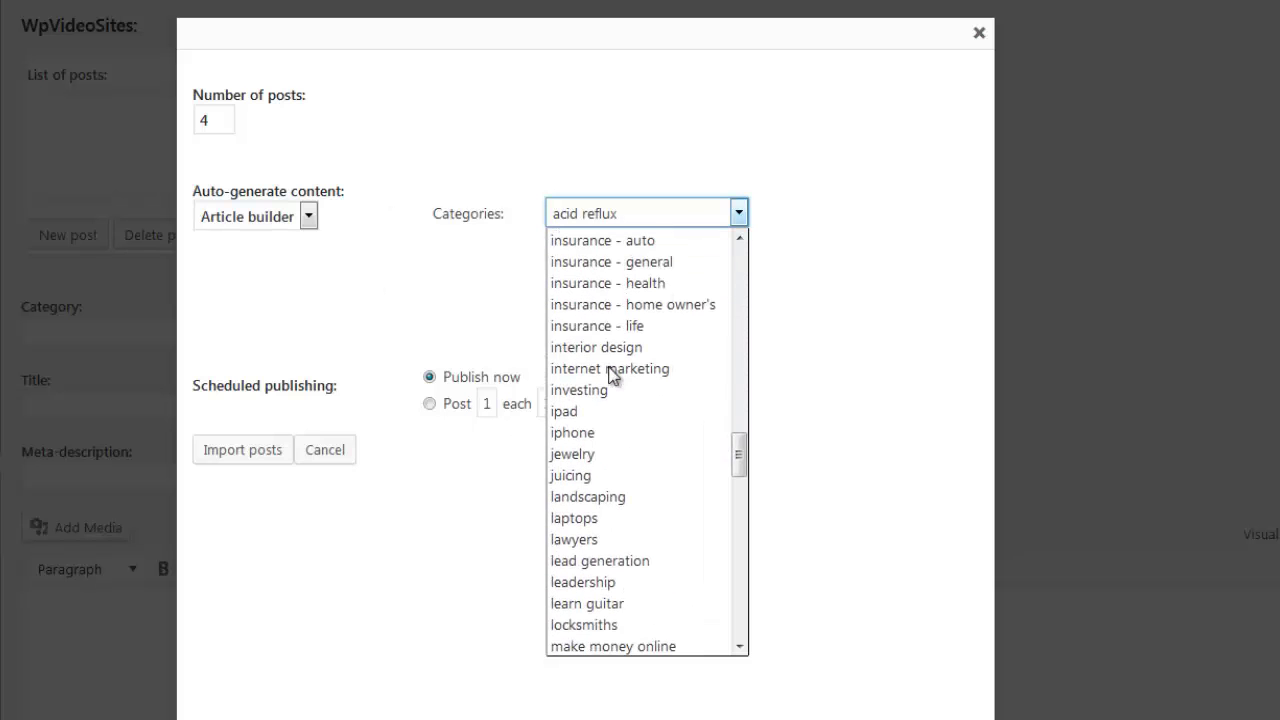
click(449, 322)
click(245, 220)
click(240, 265)
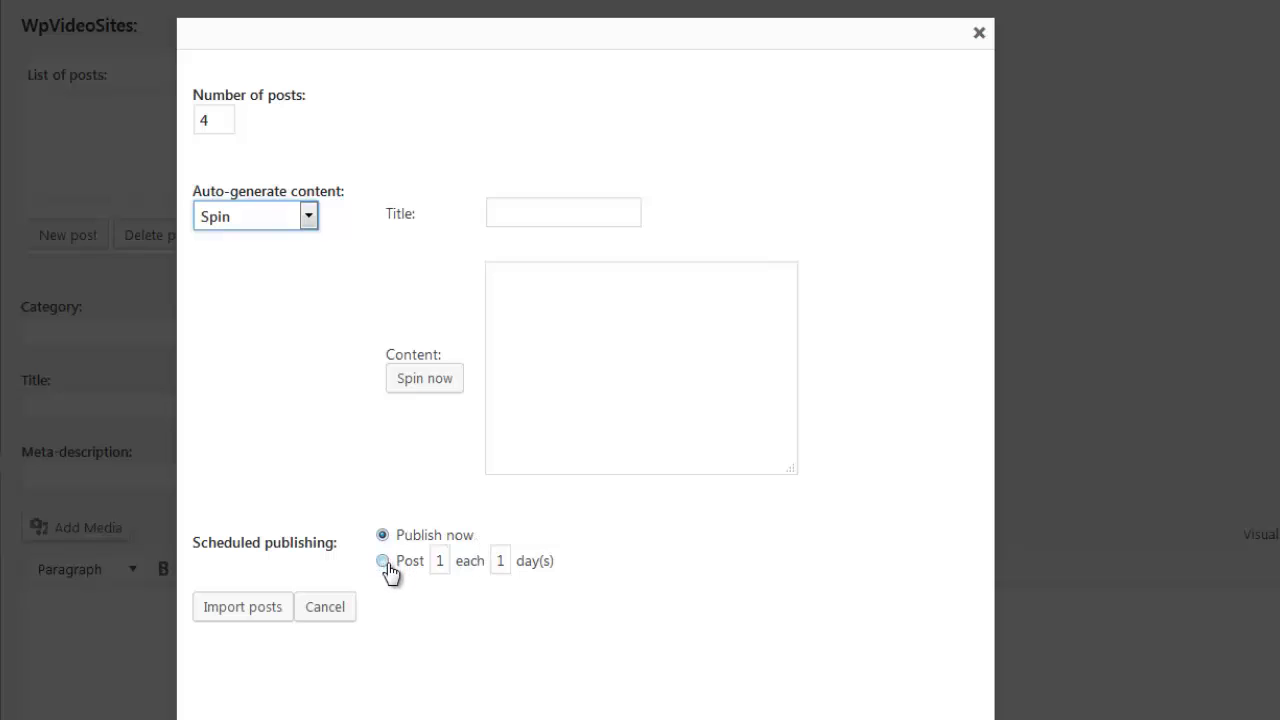
Try the interval-based publishing schedule, set publishing back to Publish now, and import the posts
click(390, 562)
click(502, 563)
double_click(502, 563)
double_click(440, 561)
click(382, 536)
click(257, 608)
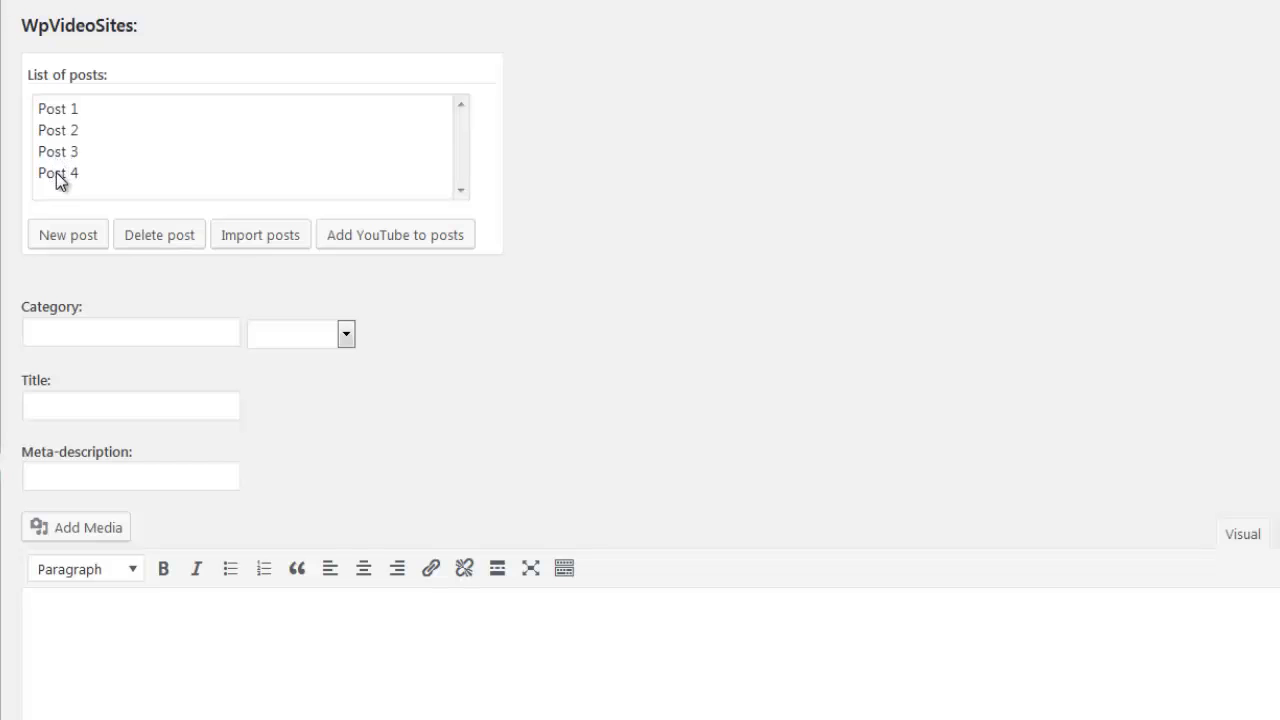
Open the dialog for adding YouTube videos to the imported posts and search for "video marketing"
click(383, 248)
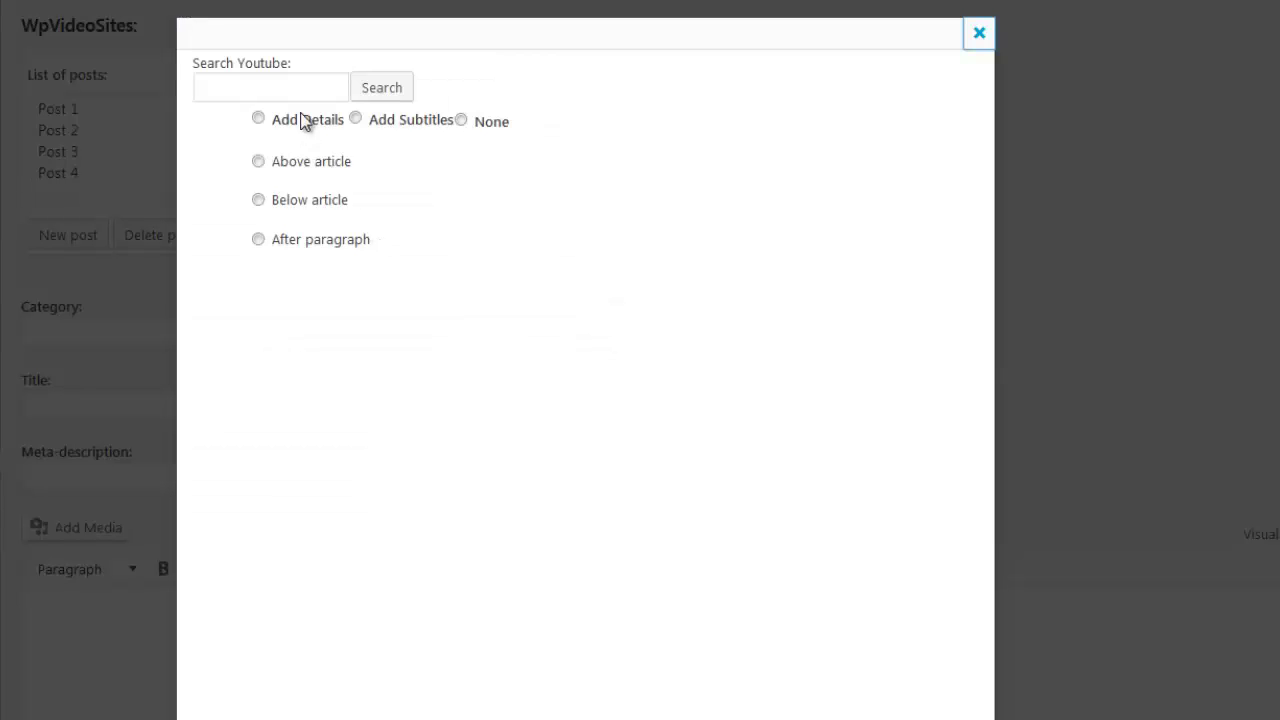
click(300, 87)
text(vi)
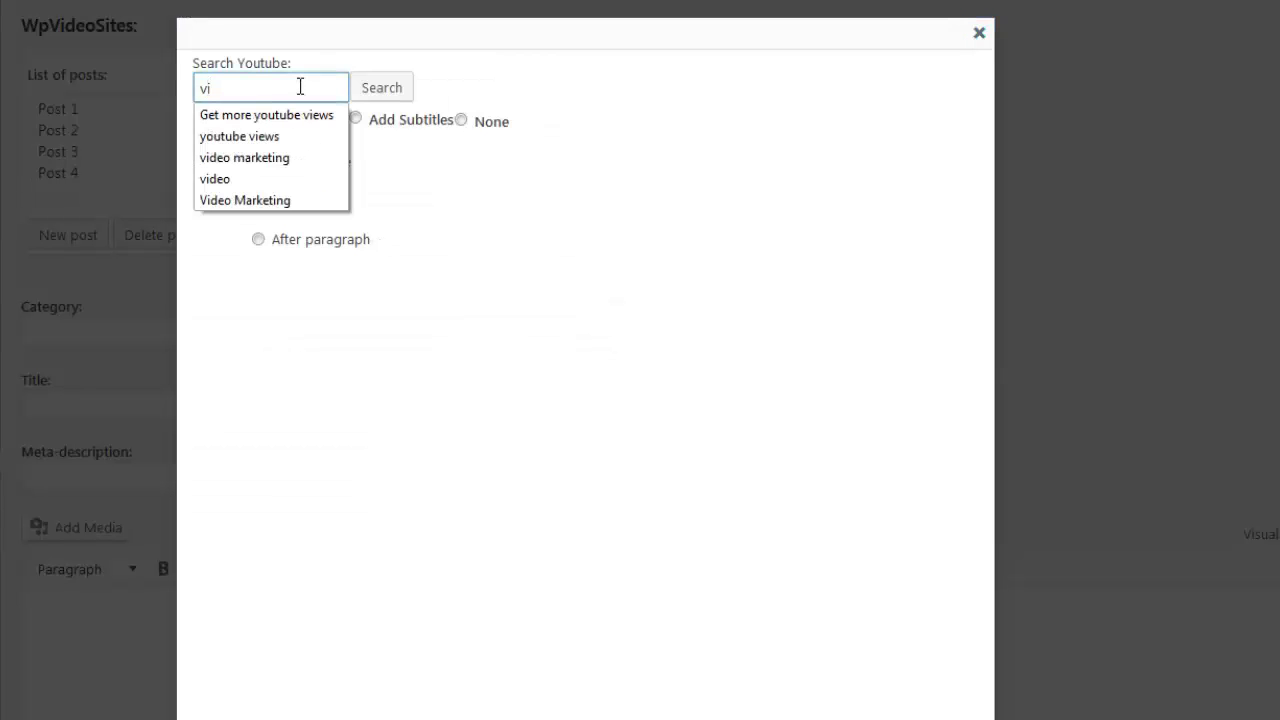
text(deo ma)
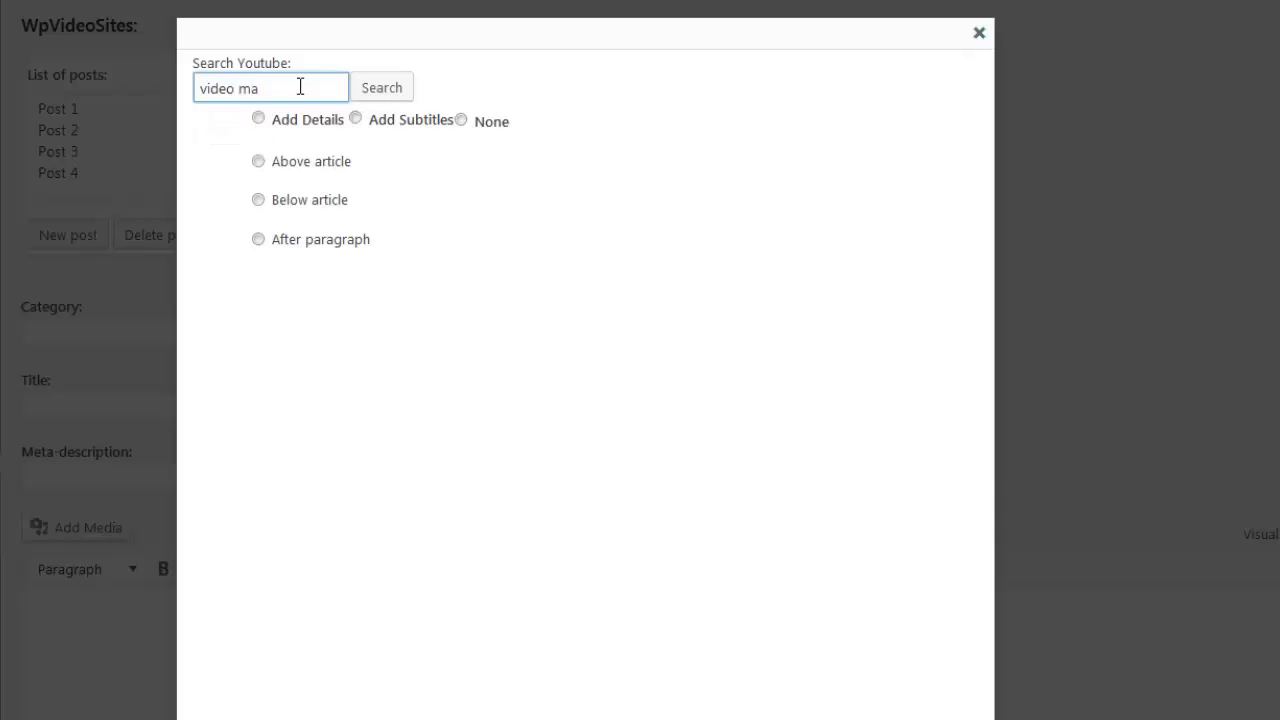
text(rketing)
click(375, 92)
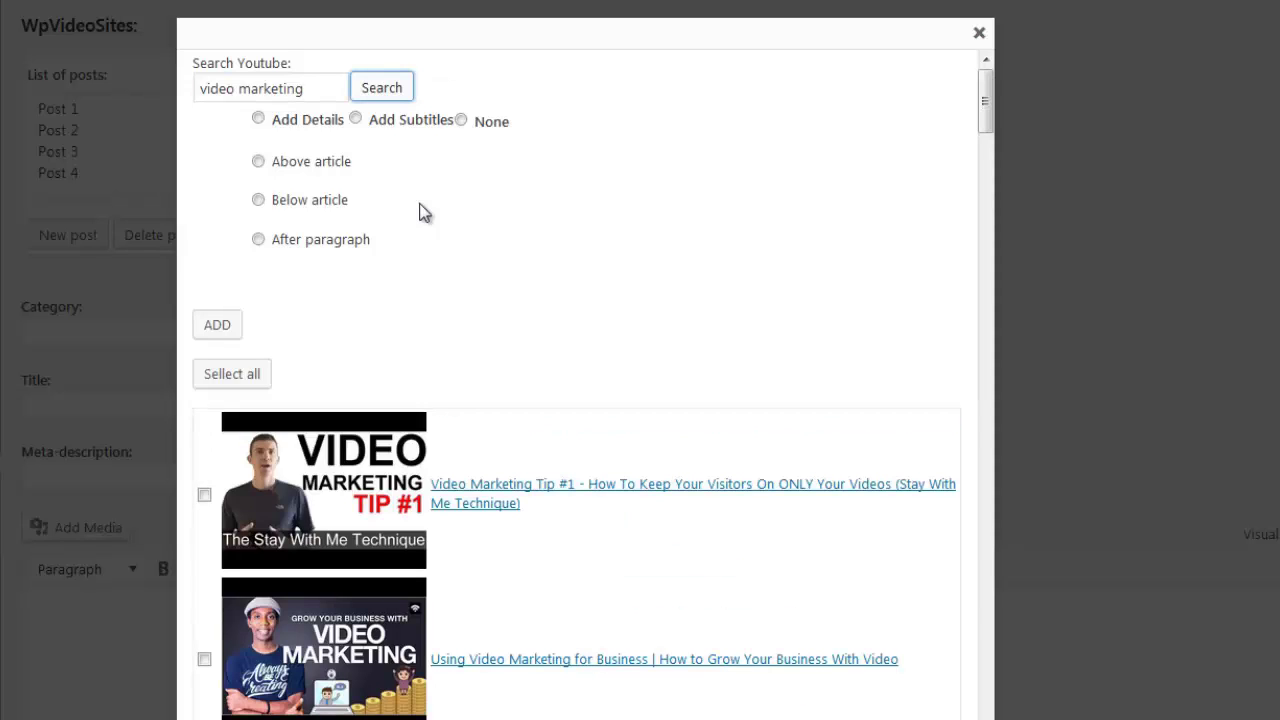
Choose to add subtitles to the videos, placed below the article
click(356, 119)
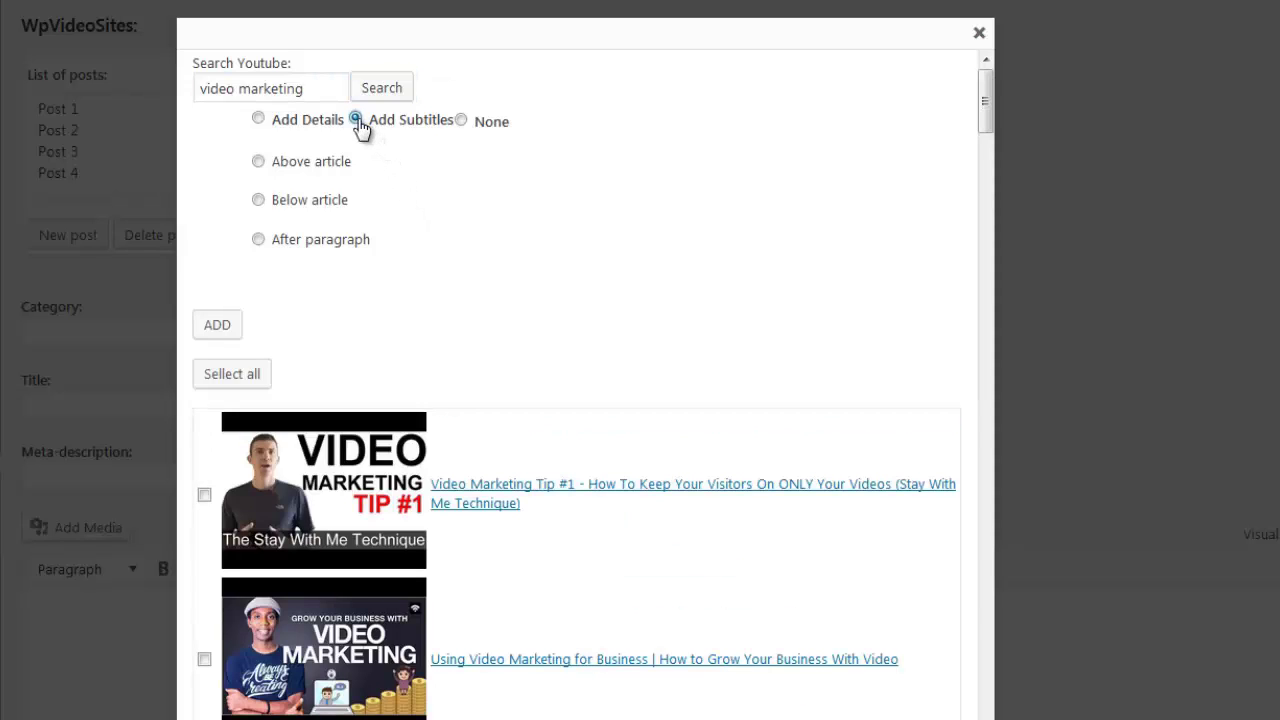
click(260, 120)
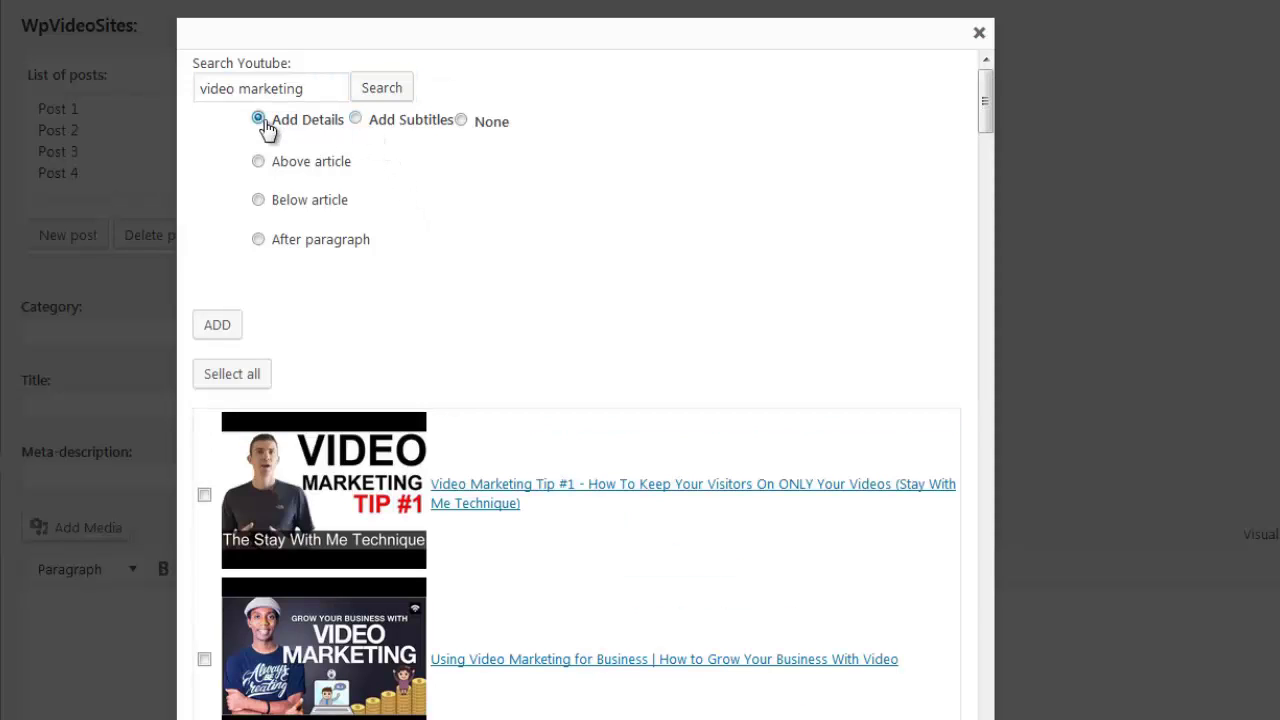
click(356, 119)
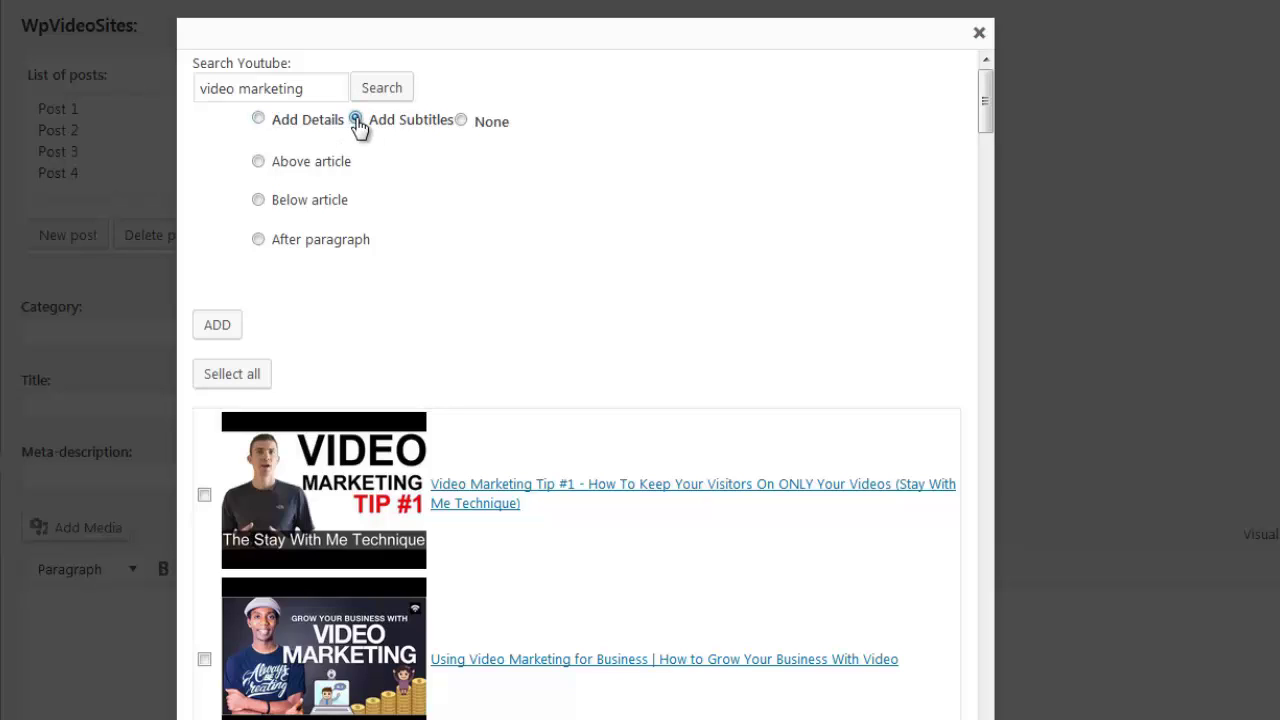
click(262, 201)
scroll(480, 574, down, 12)
scroll(480, 574, up, 15)
Select the first six video marketing search results and add them to the posts
click(204, 495)
click(204, 659)
scroll(206, 650, down, 4)
scroll(208, 640, down, 1)
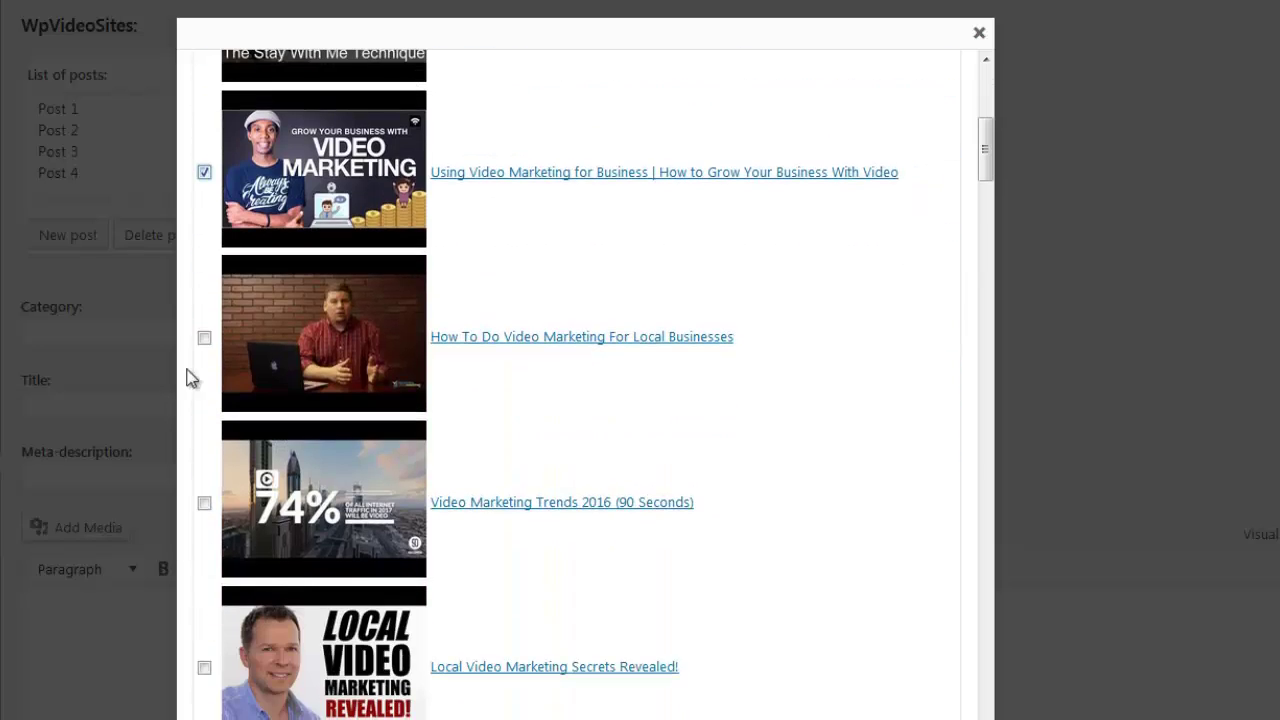
click(204, 337)
click(204, 502)
click(204, 667)
scroll(209, 674, down, 3)
click(204, 594)
scroll(210, 598, up, 8)
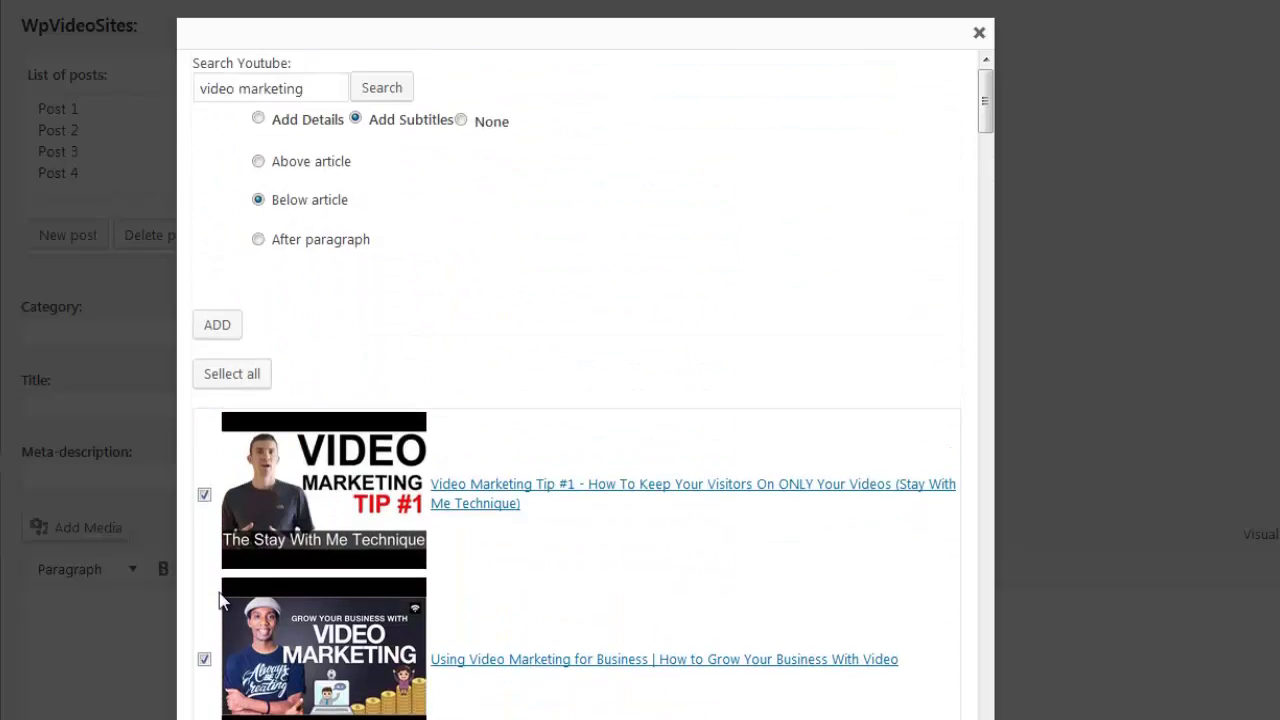
click(214, 330)
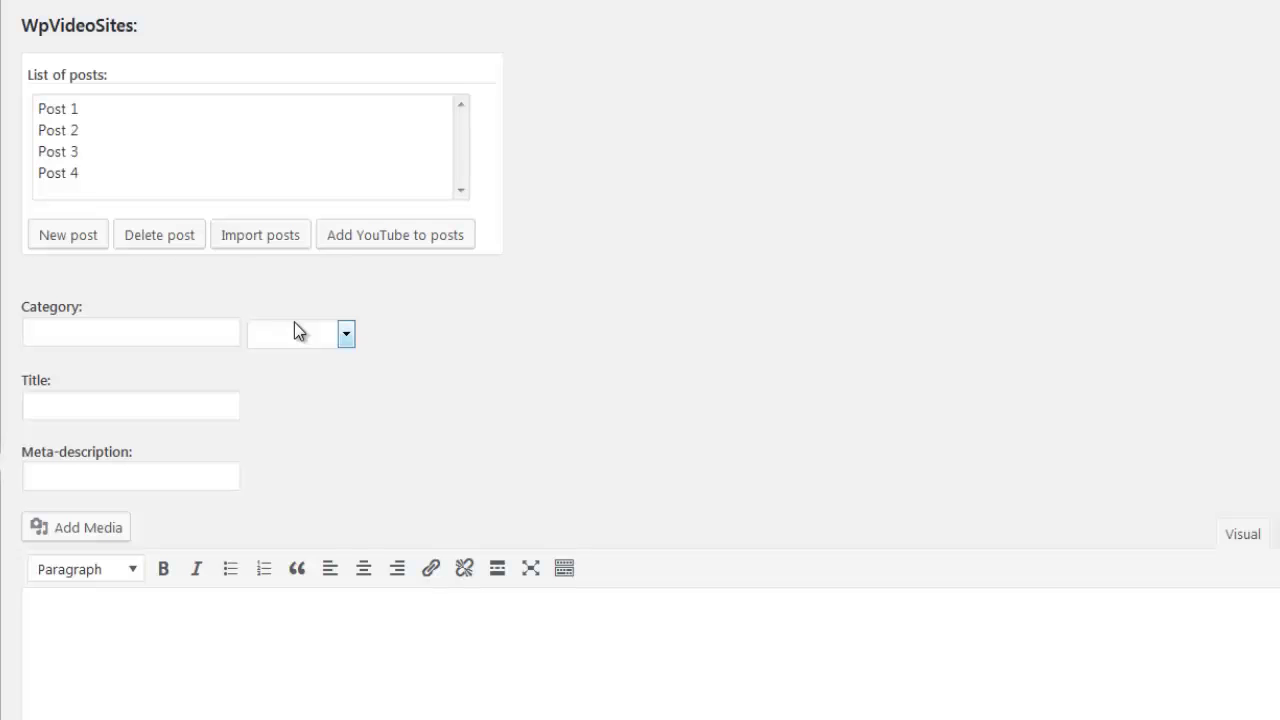
Select Post 1 and examine its title, embedded video and subtitle text
click(70, 108)
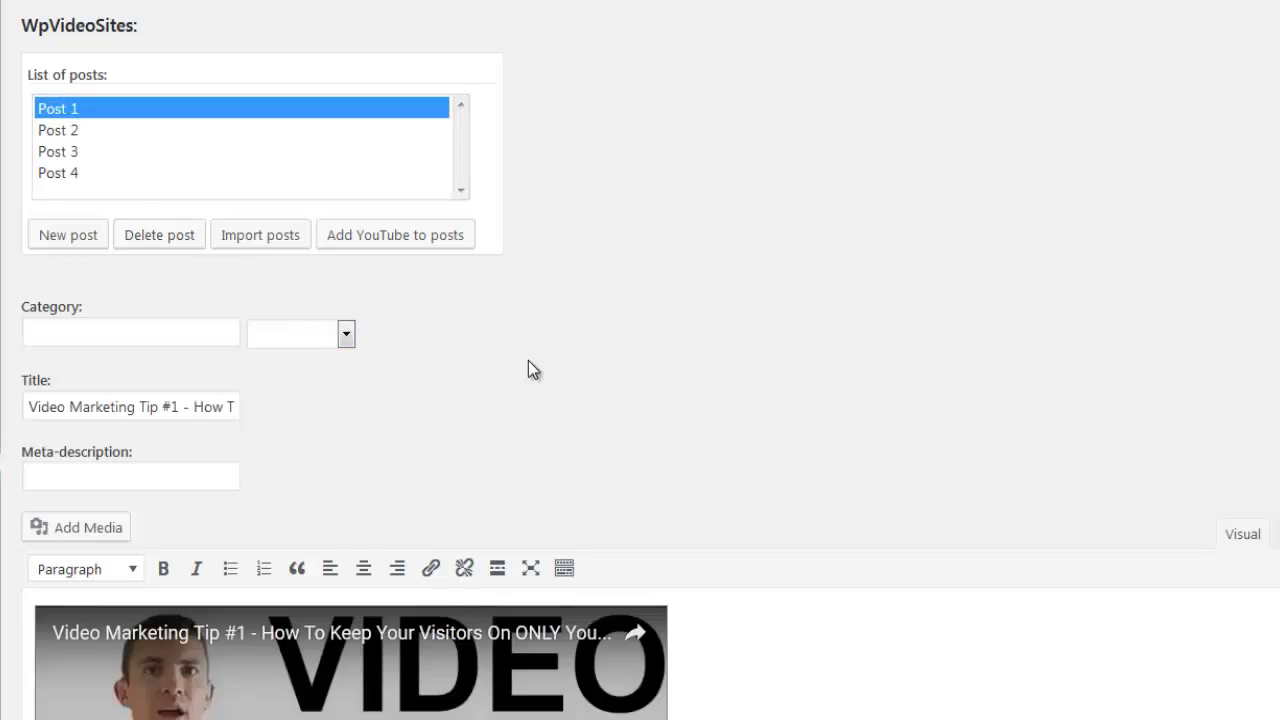
scroll(660, 403, down, 2)
scroll(638, 483, down, 2)
scroll(436, 525, up, 3)
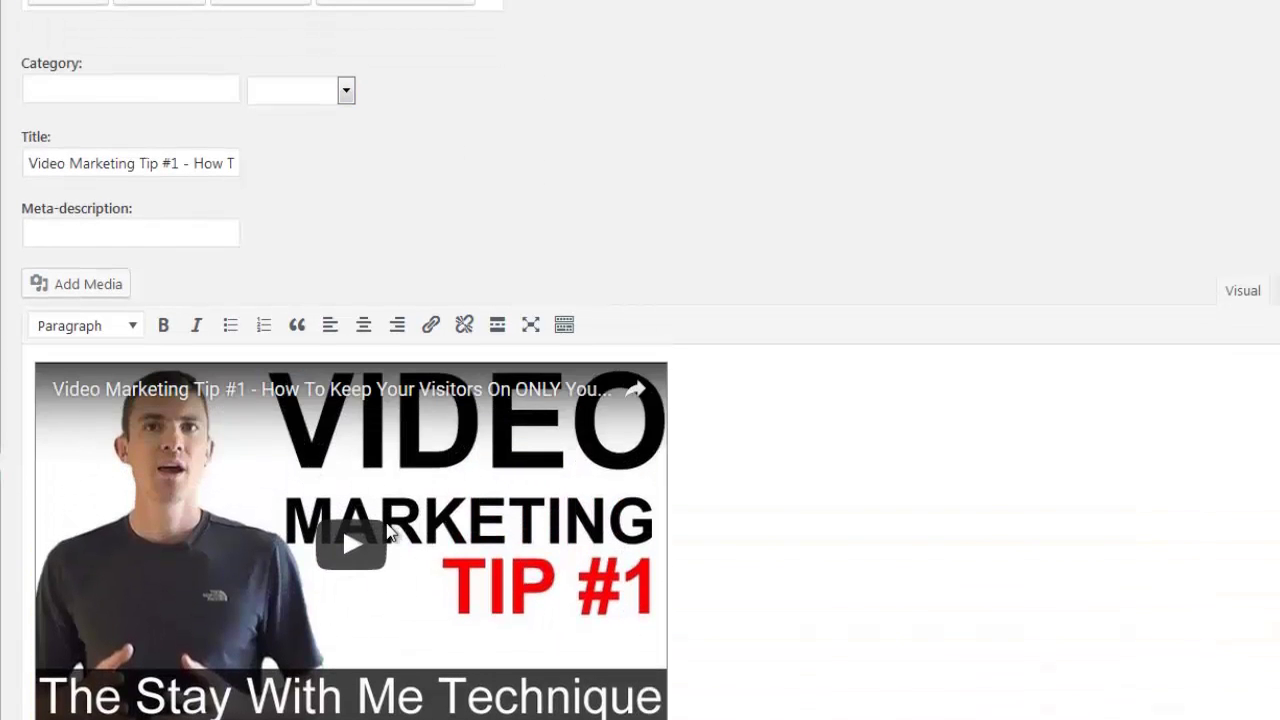
scroll(387, 524, down, 10)
scroll(387, 524, down, 15)
scroll(387, 524, up, 10)
scroll(134, 234, up, 3)
Select Post 2 and examine its video, subtitle text and title
click(83, 128)
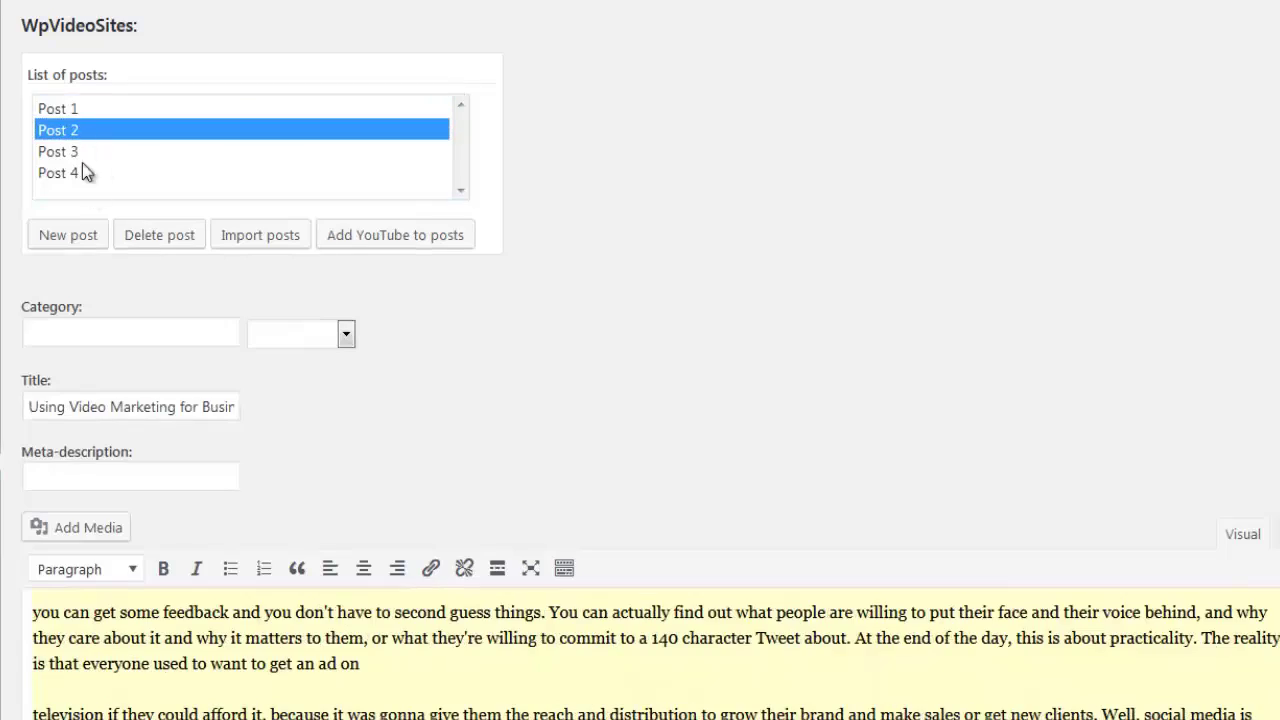
scroll(444, 660, down, 5)
scroll(444, 650, up, 10)
scroll(444, 650, down, 2)
scroll(444, 650, down, 3)
scroll(444, 650, up, 5)
drag(97, 408, 8, 410)
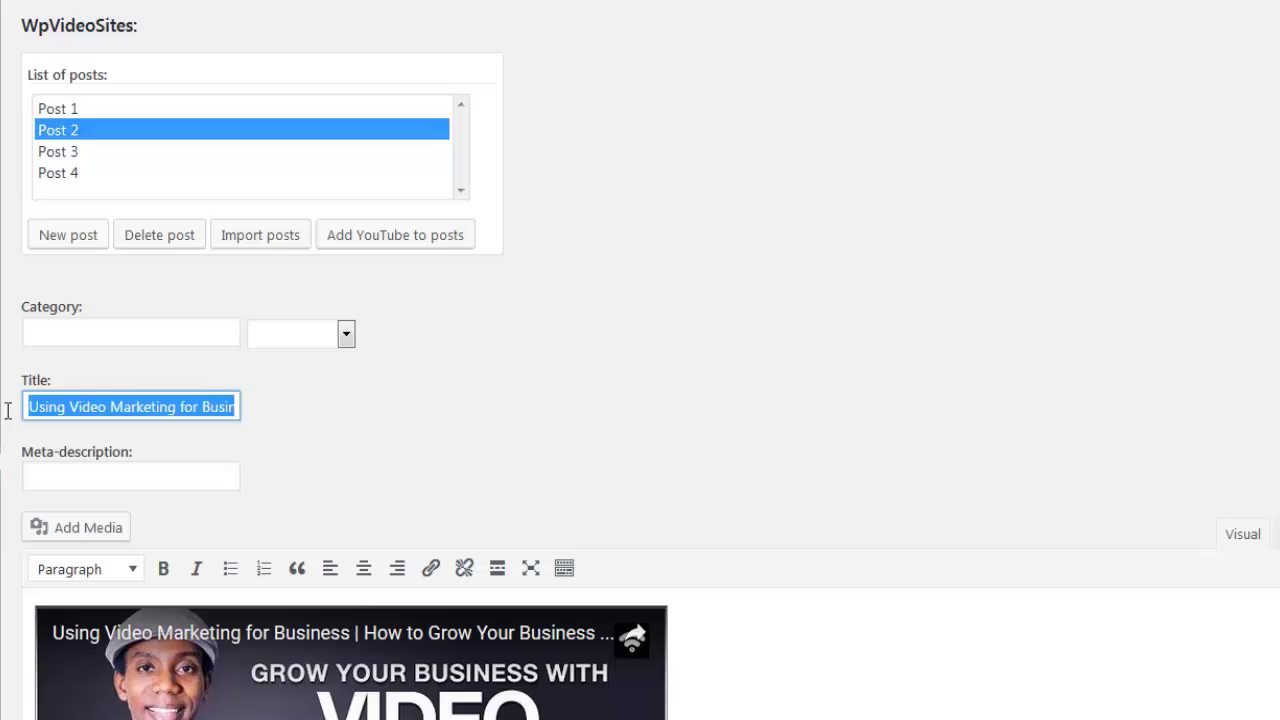
Select Post 3, check its title, and set the category to MainStream
click(75, 152)
drag(101, 409, 249, 429)
click(297, 345)
click(287, 398)
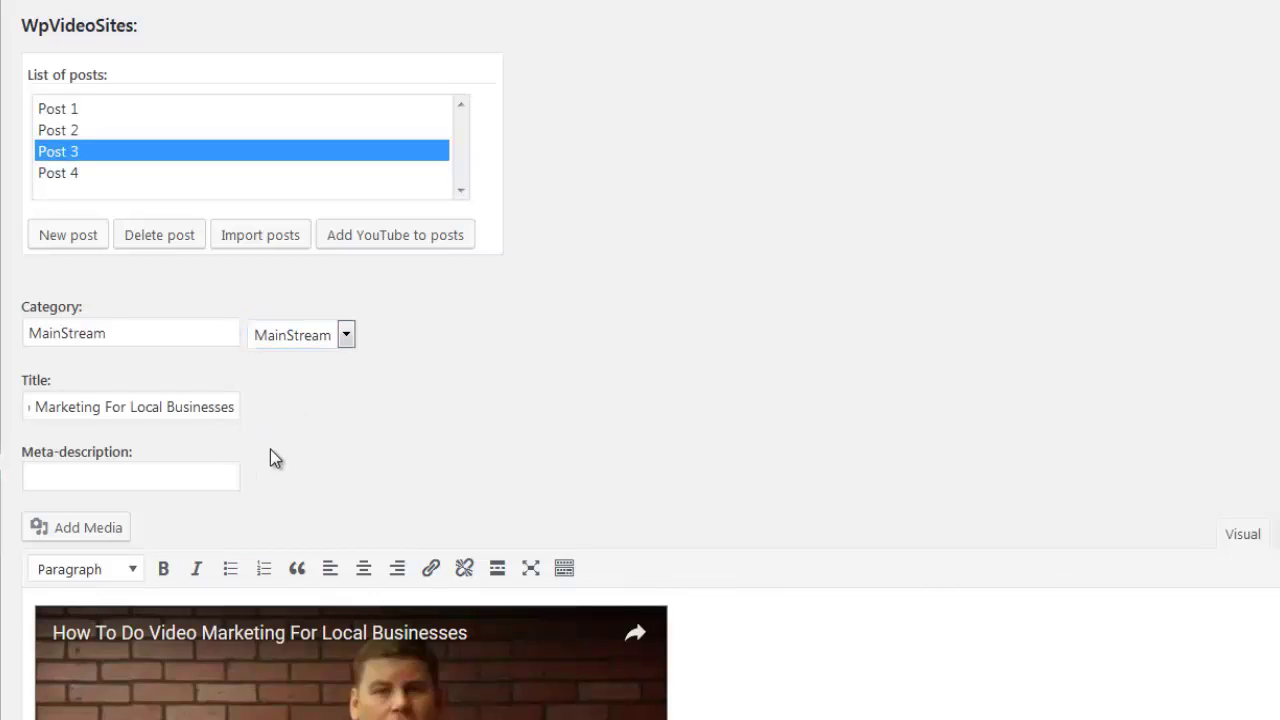
View the banner dialog and its position choices without adding a banner, and submit the posts
scroll(278, 458, down, 7)
click(82, 597)
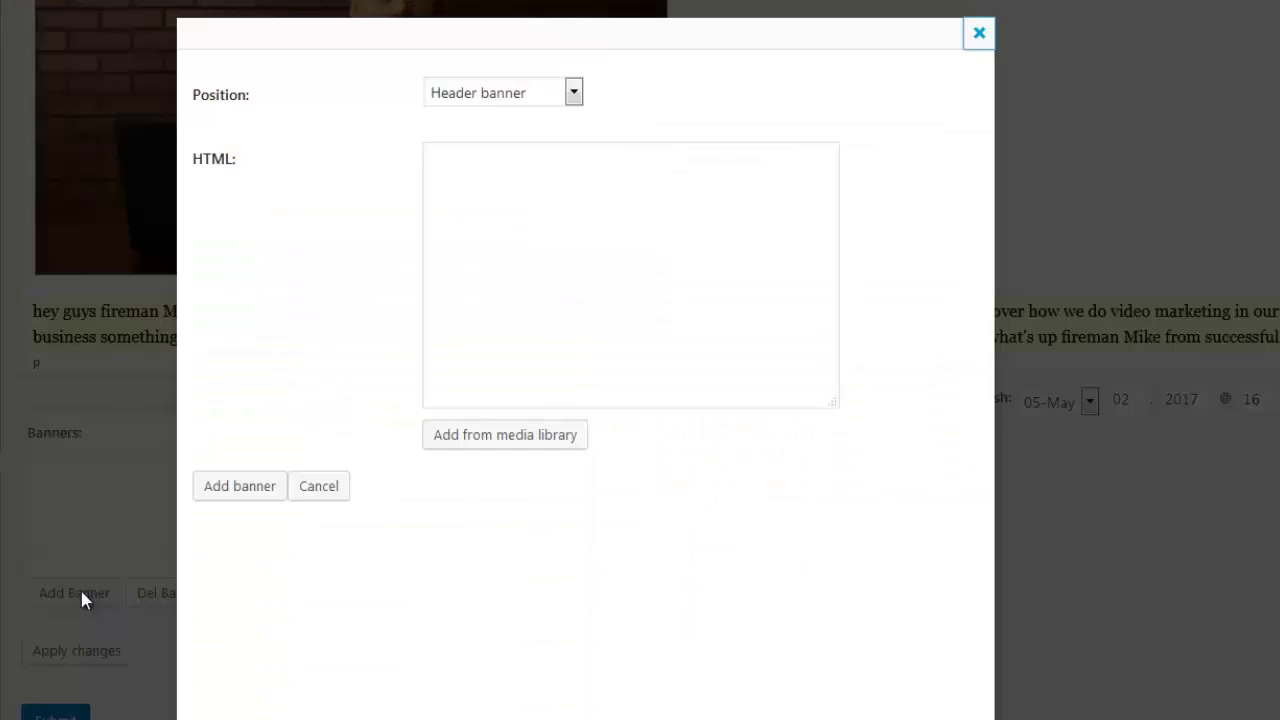
click(545, 95)
click(365, 258)
click(320, 486)
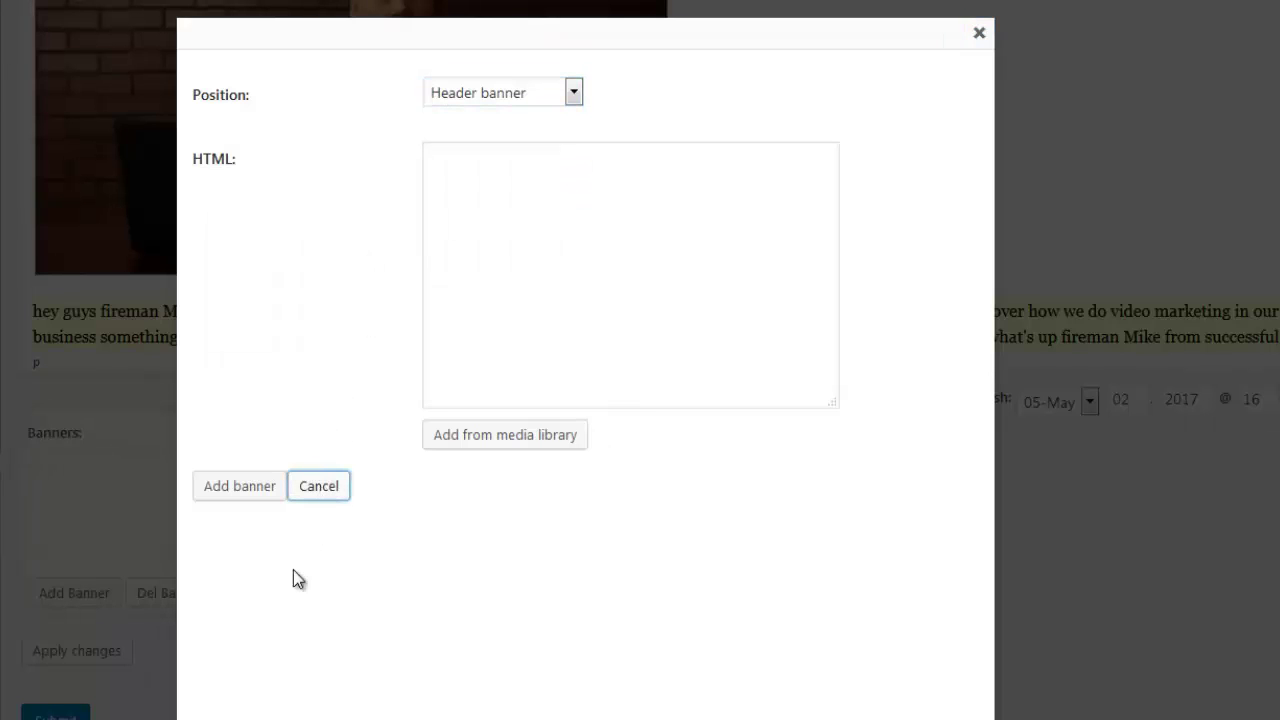
click(979, 33)
click(40, 714)
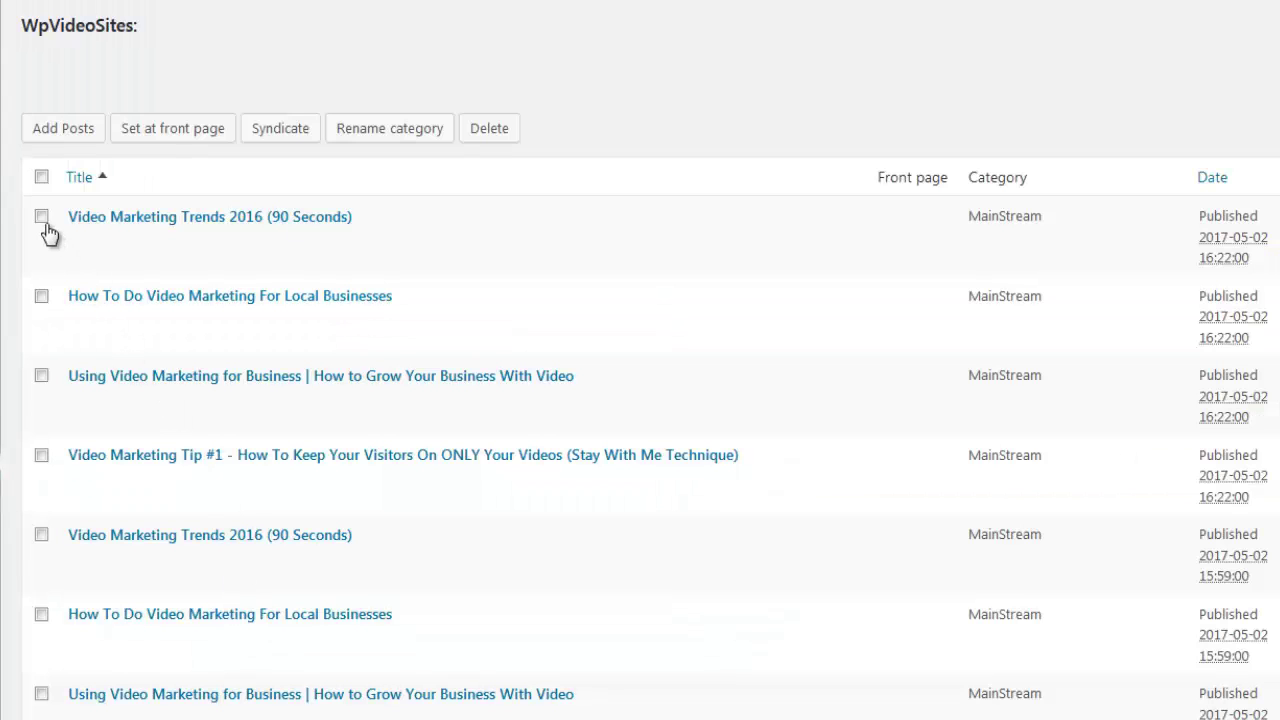
Select the first four video marketing posts in the WpVideoSites list and set them at the front page
click(41, 216)
click(41, 296)
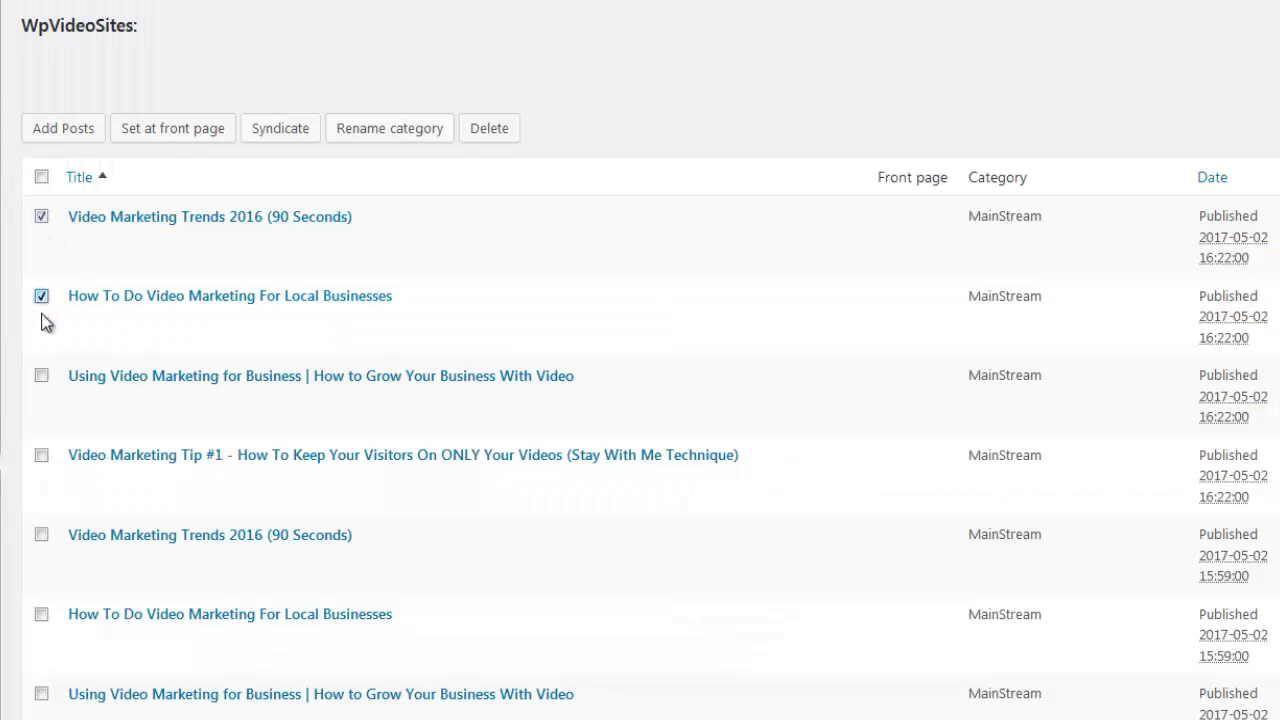
click(41, 375)
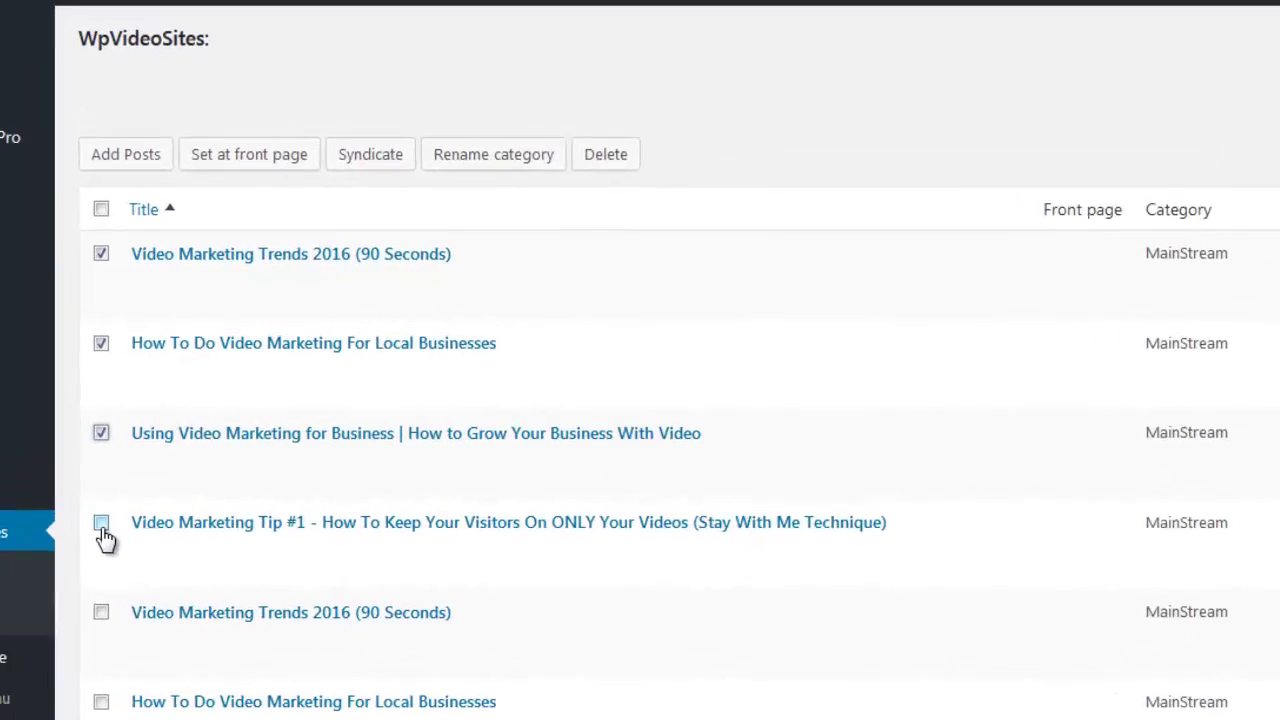
click(101, 526)
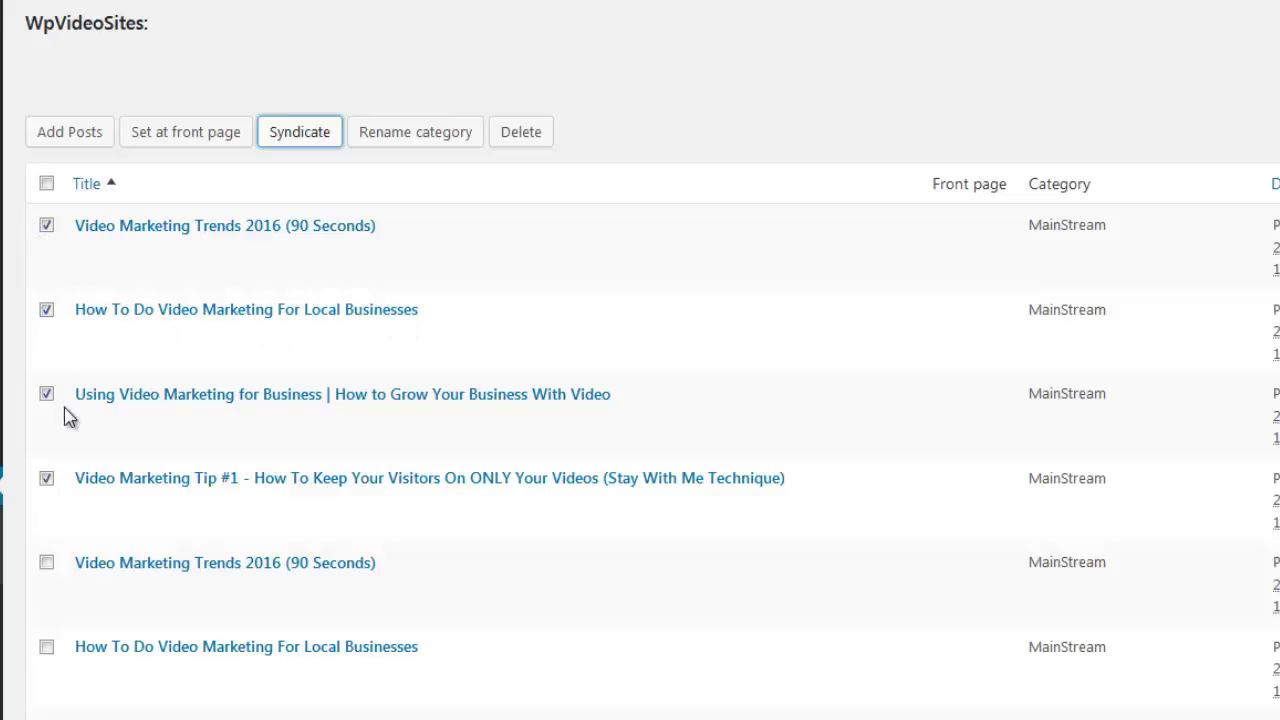
click(176, 140)
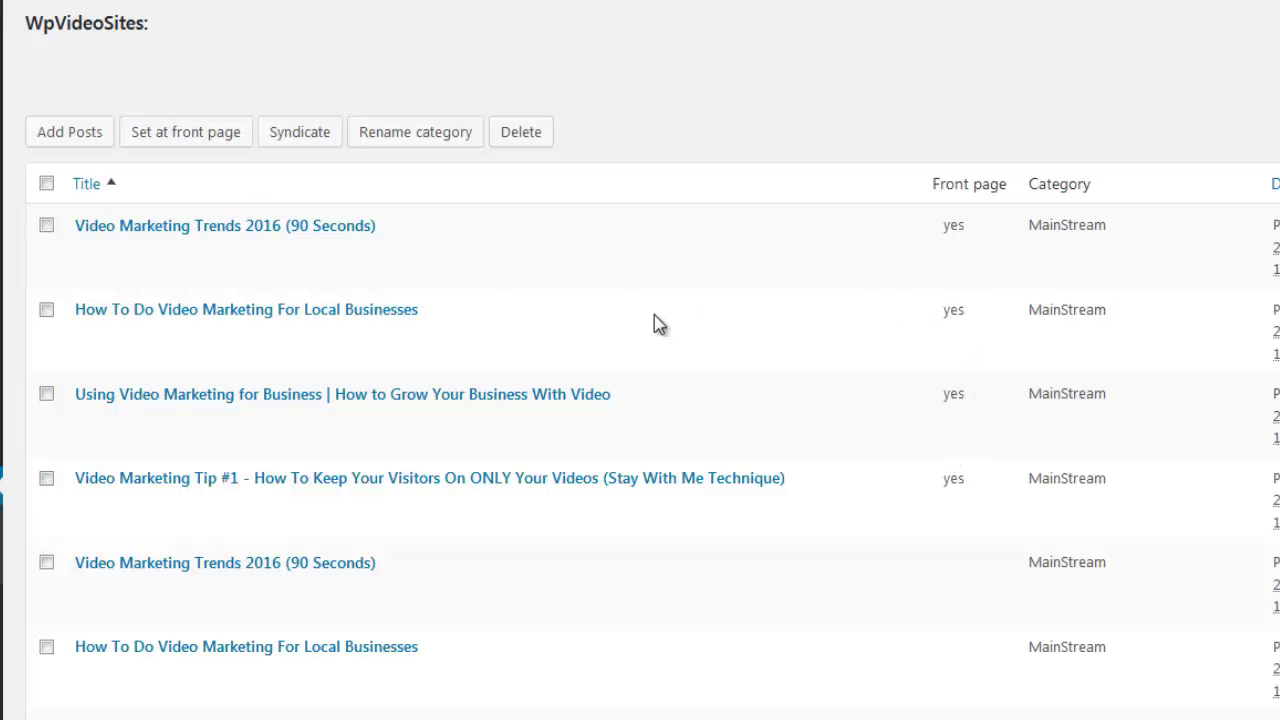
Open the "Against The Singularity" post from the WordPress post list and follow its link for adding videos with a backlink
mouse_move(3, 100)
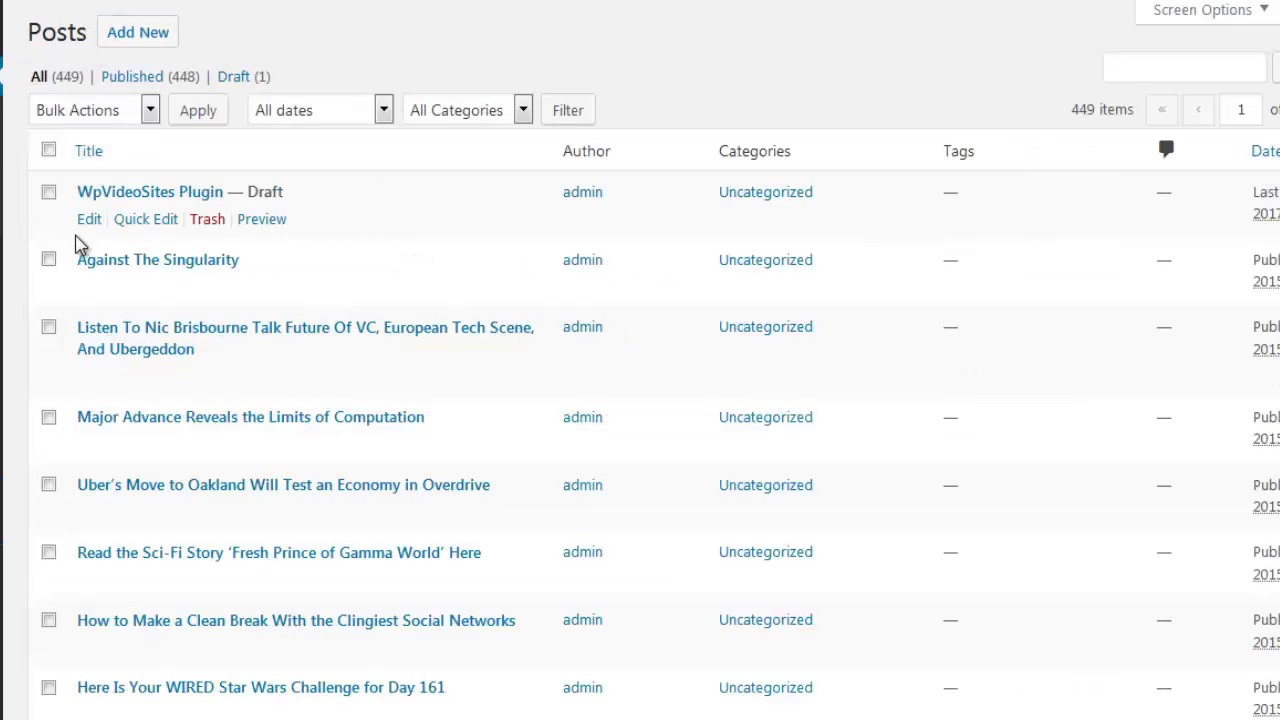
click(133, 265)
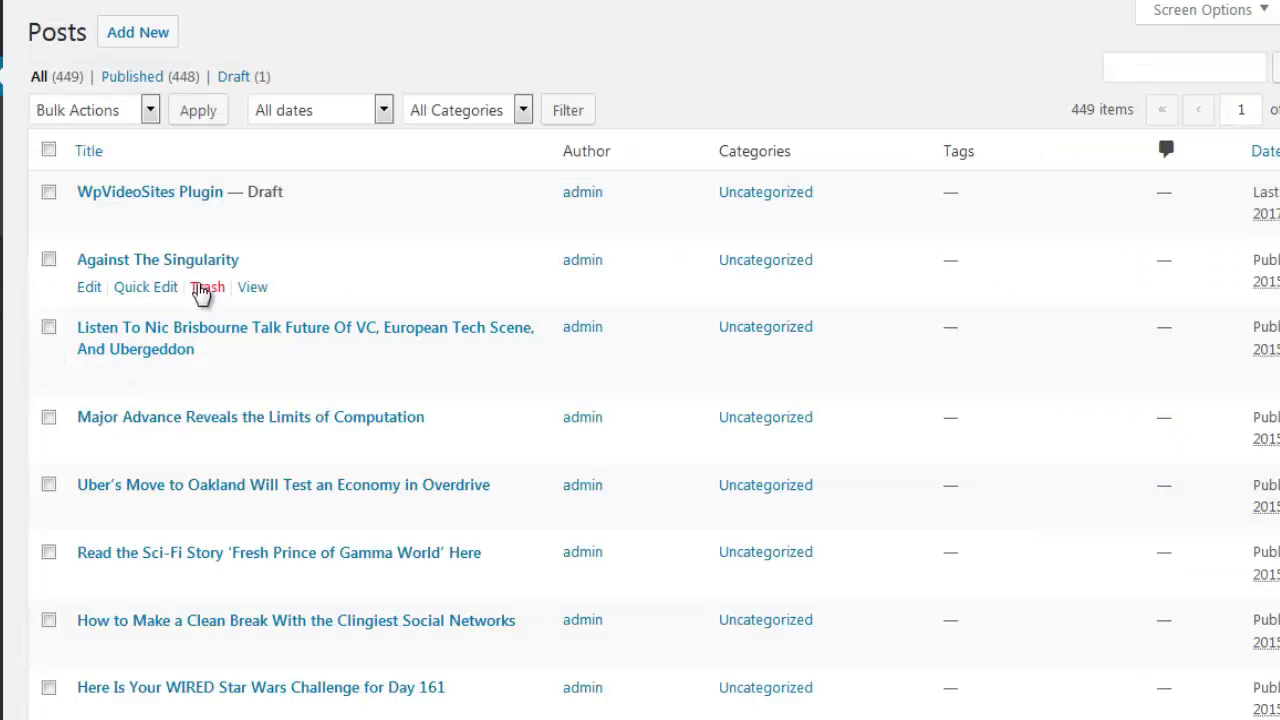
click(196, 262)
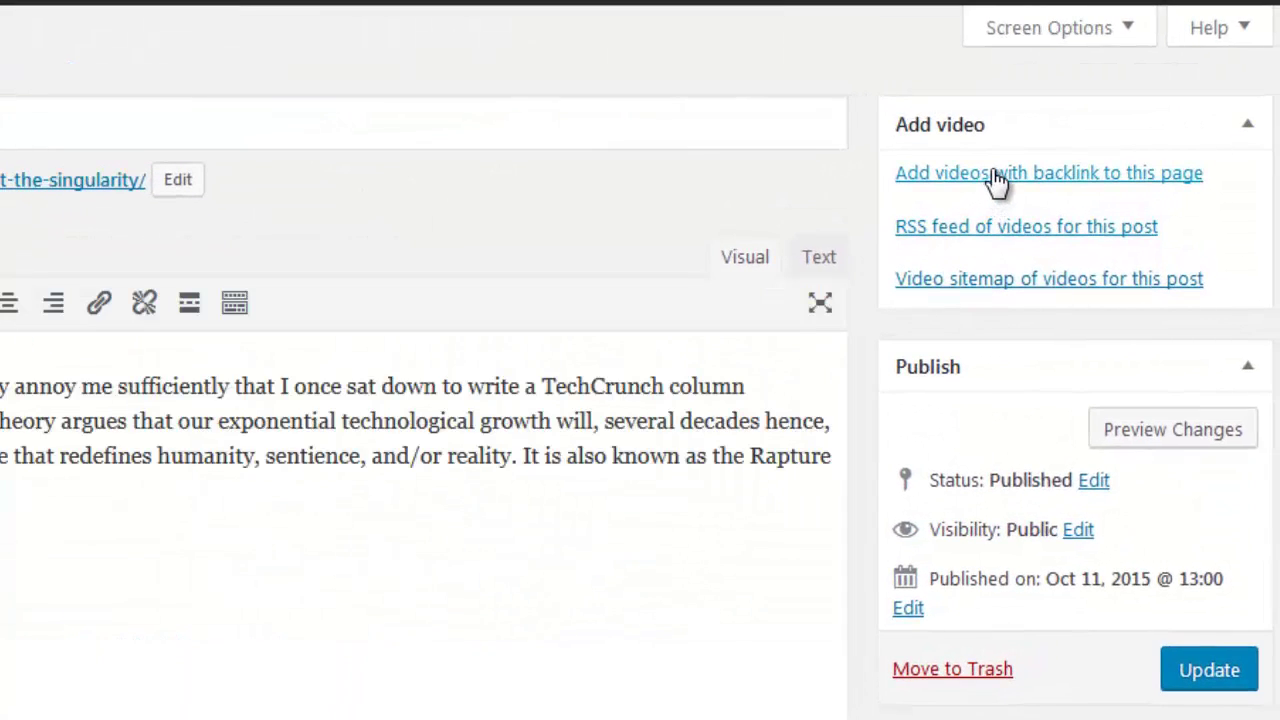
right_click(910, 174)
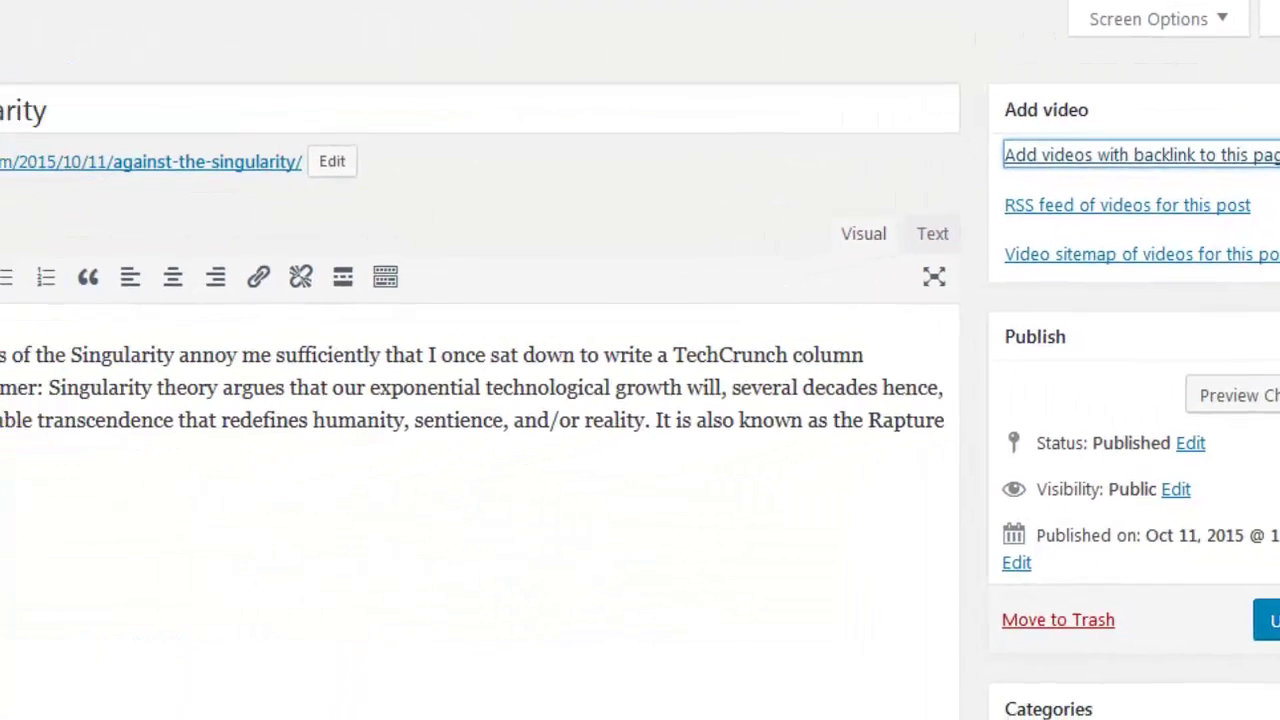
Open the post import form for the Against The Singularity backlink and search for keywords related to "singularity"
scroll(640, 360, down, 10)
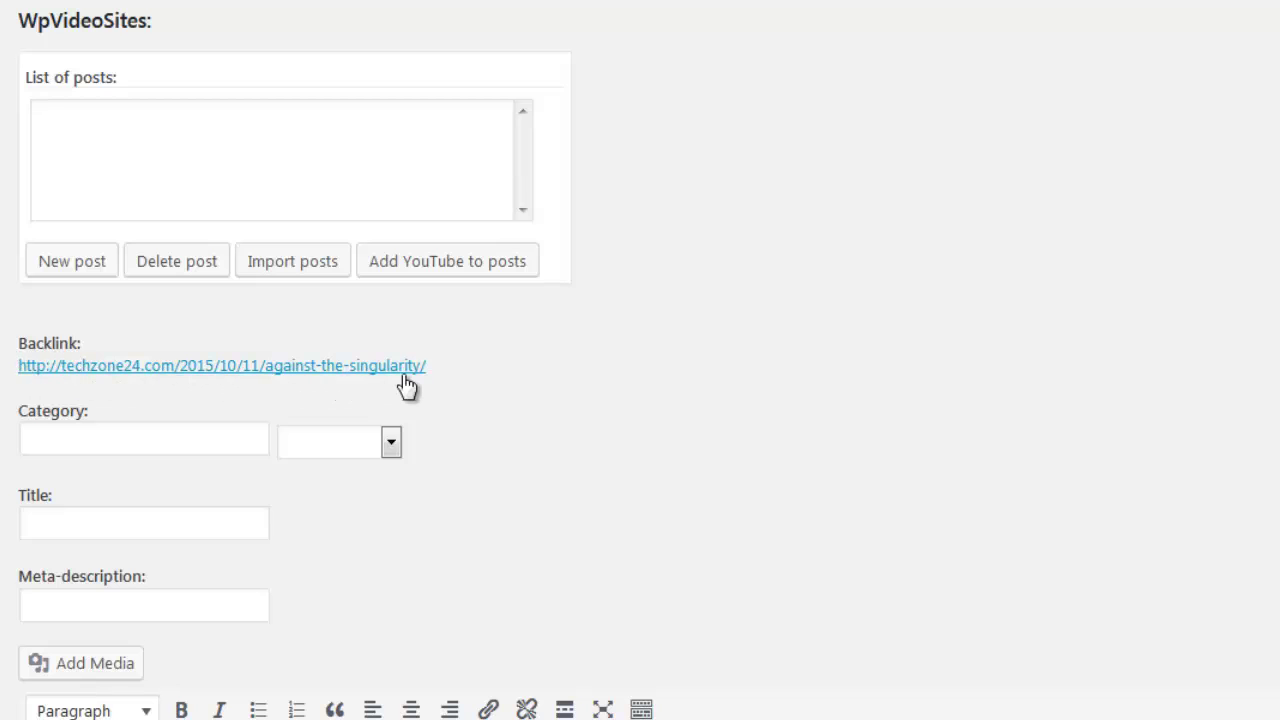
click(289, 275)
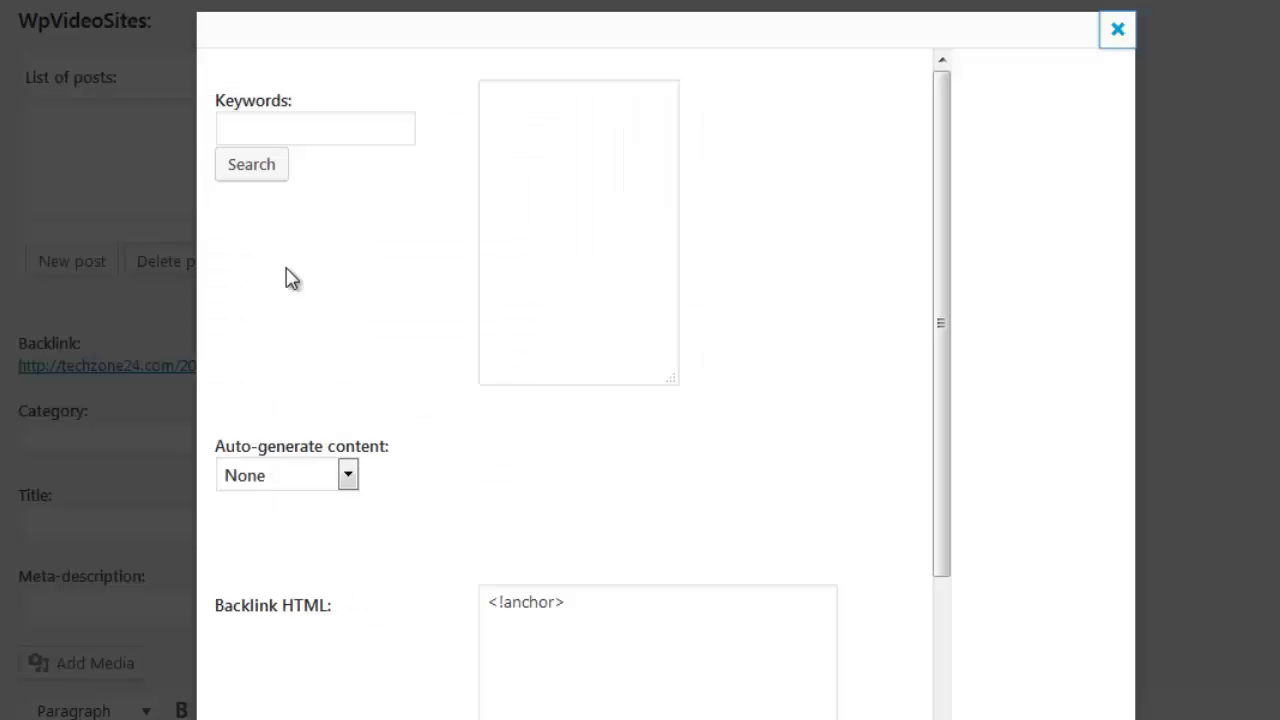
click(288, 137)
text(singularity)
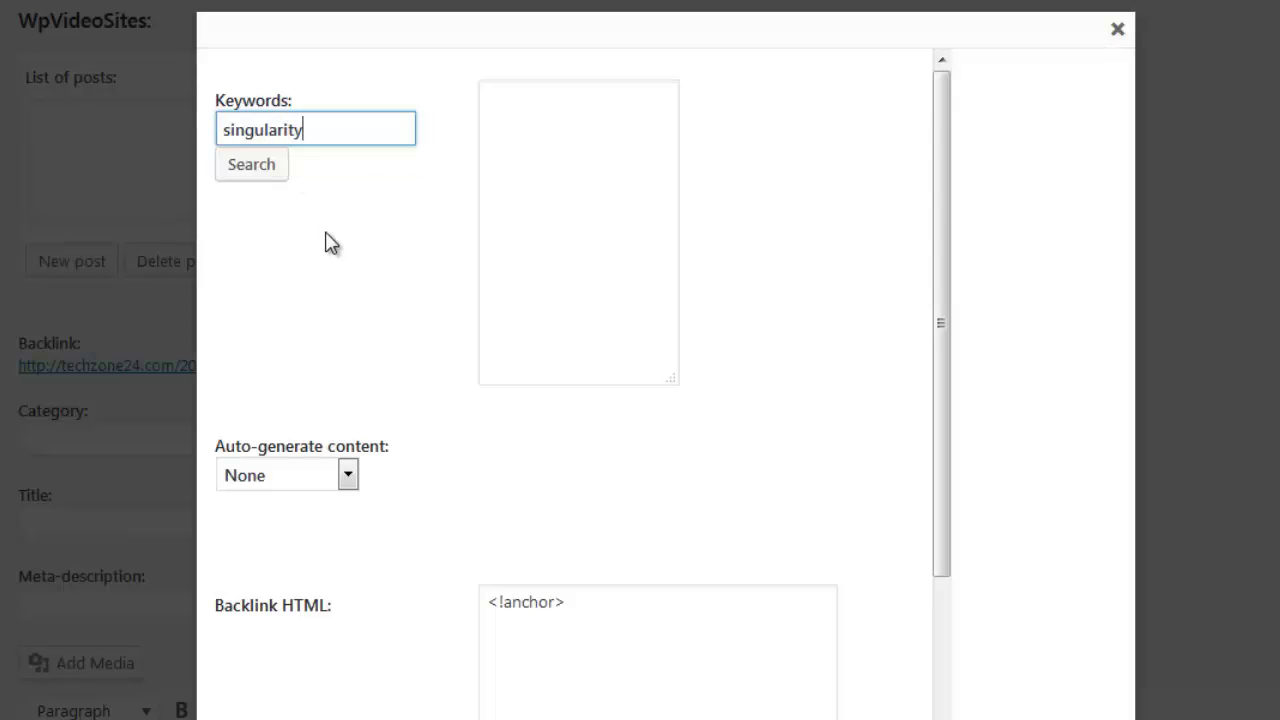
click(271, 171)
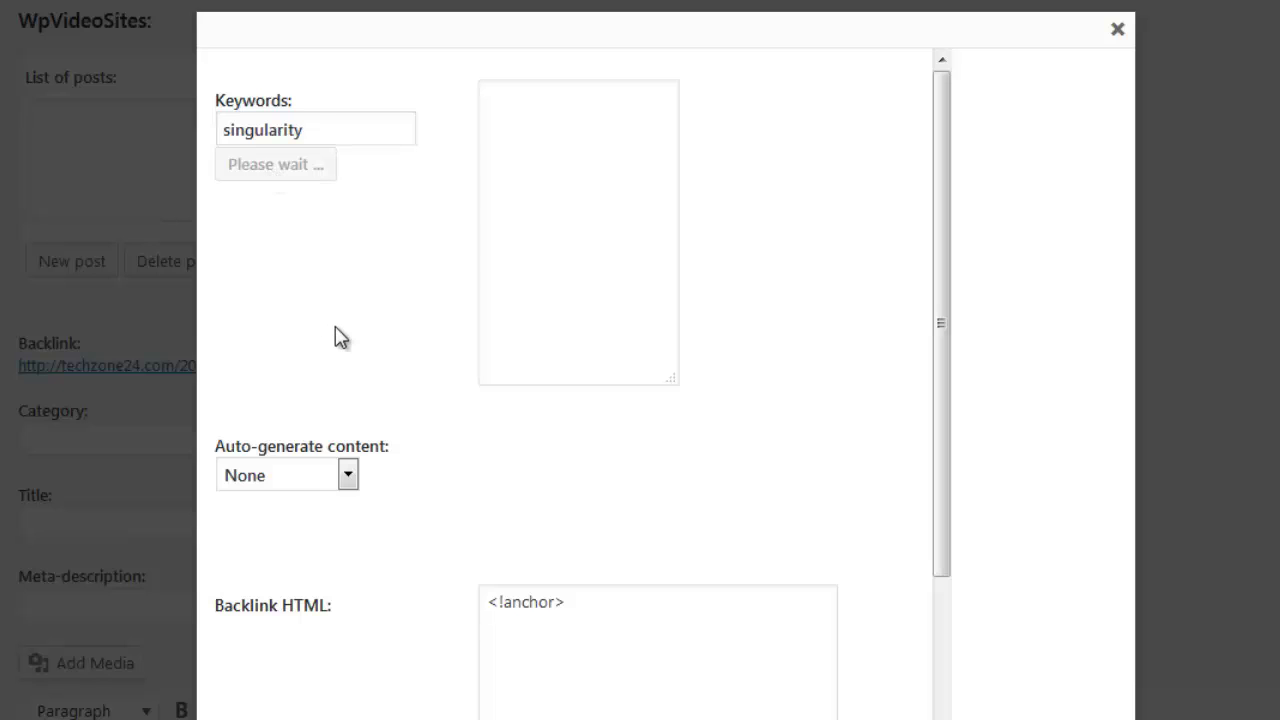
Review the suggested keywords and the backlink field, and add "my own" as an extra line at the end of the keyword list
drag(576, 91, 657, 274)
click(662, 335)
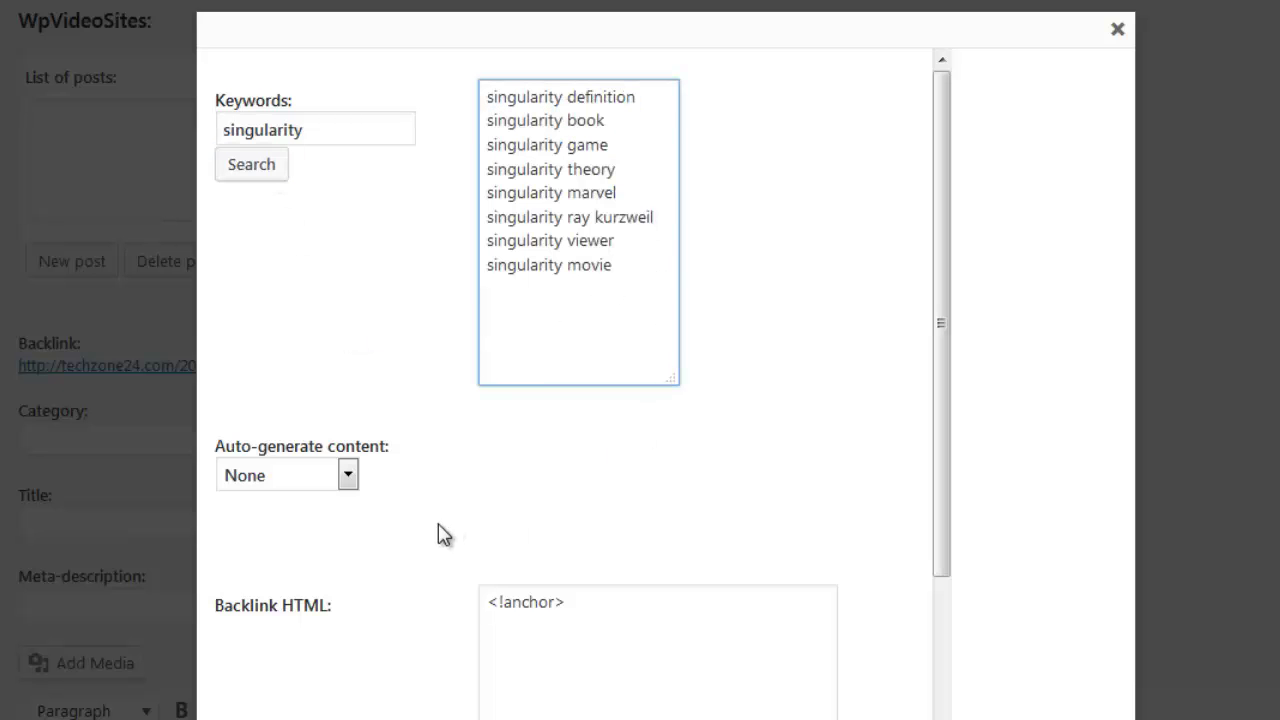
scroll(437, 531, down, 2)
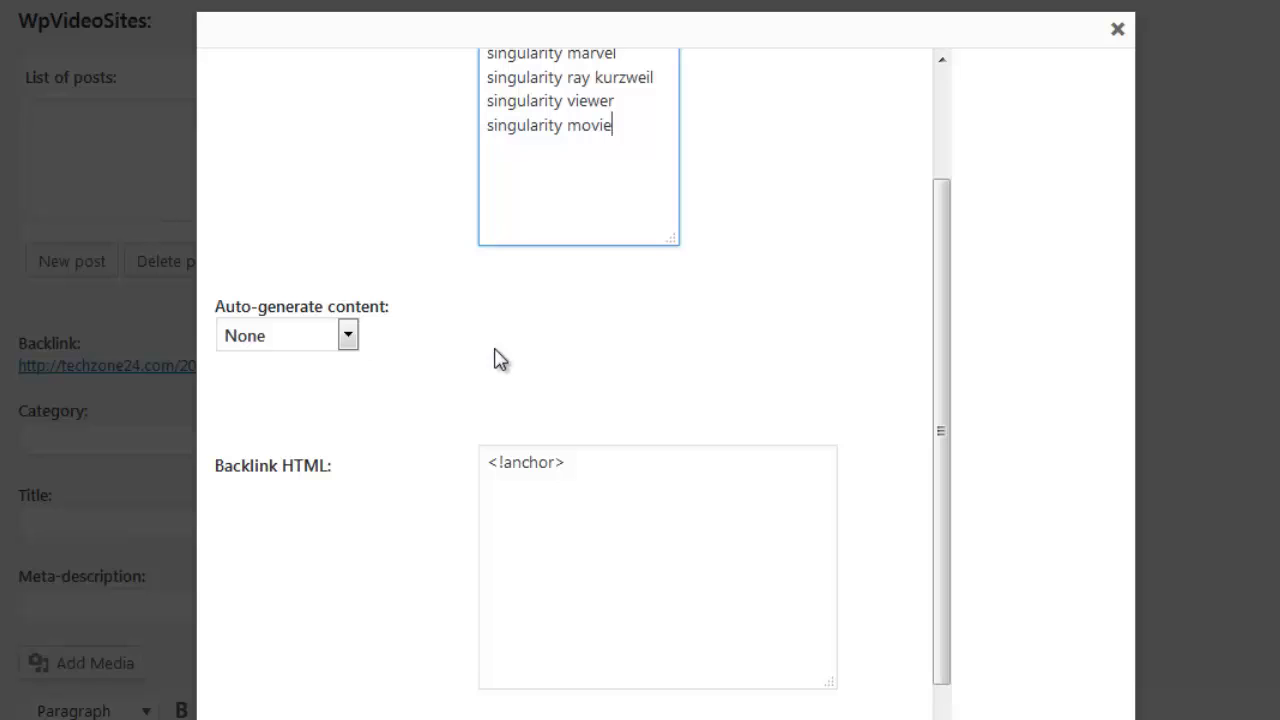
scroll(505, 365, up, 2)
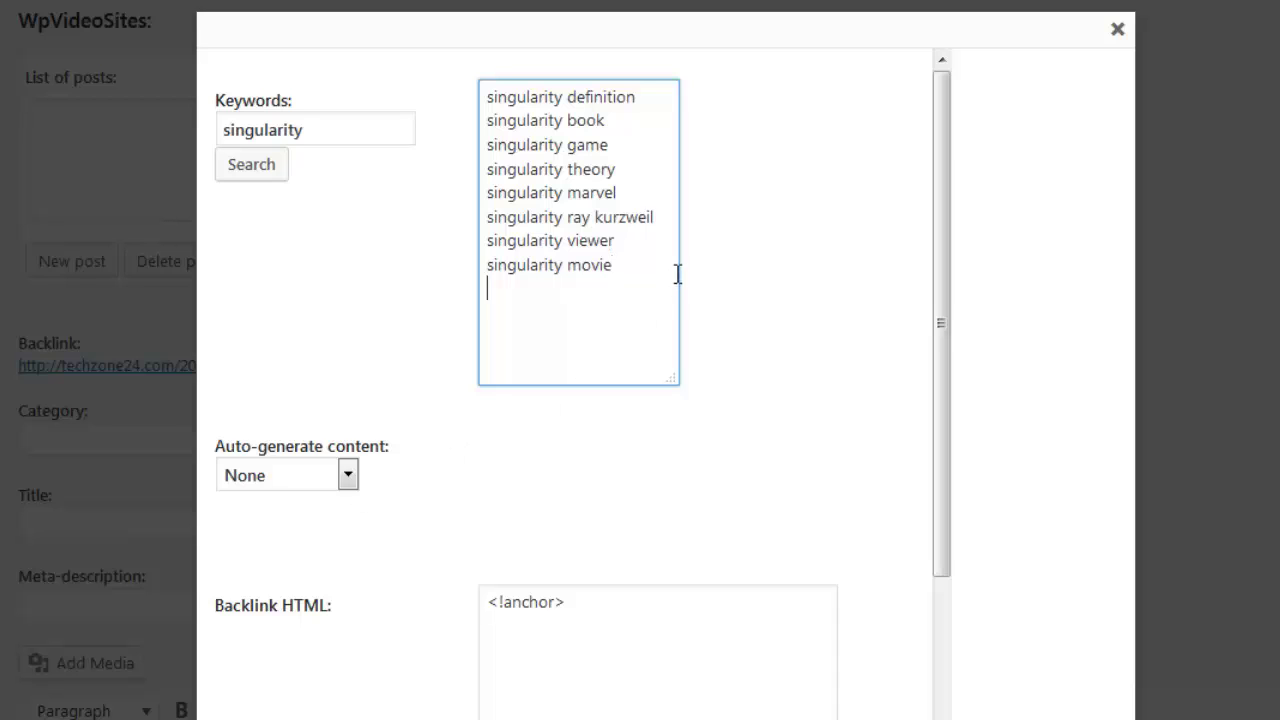
Set the auto-generated content to Spin and paste the spintax article about search engine optimization as the content
click(347, 478)
click(309, 527)
click(591, 588)
key(ctrl+v)
scroll(827, 690, up, 15)
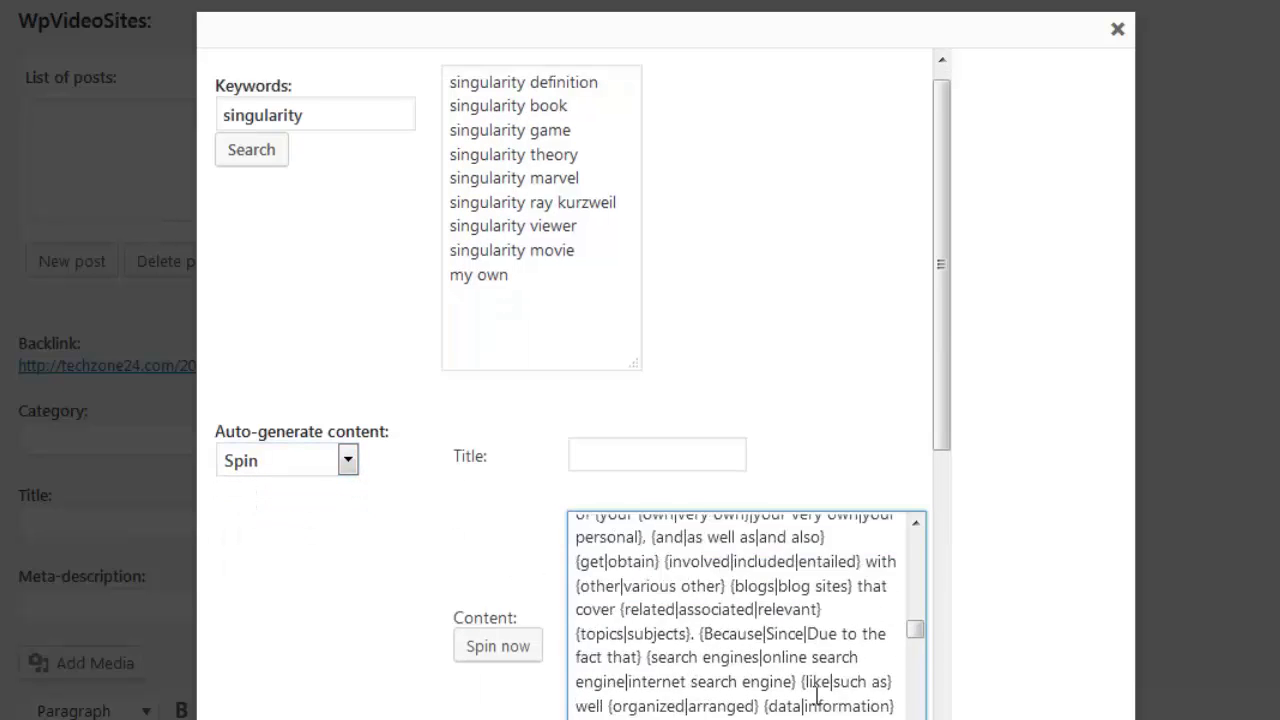
Copy the opening spintax phrase of the content and paste it as the spun title
drag(714, 600, 483, 512)
key(ctrl+c)
click(640, 466)
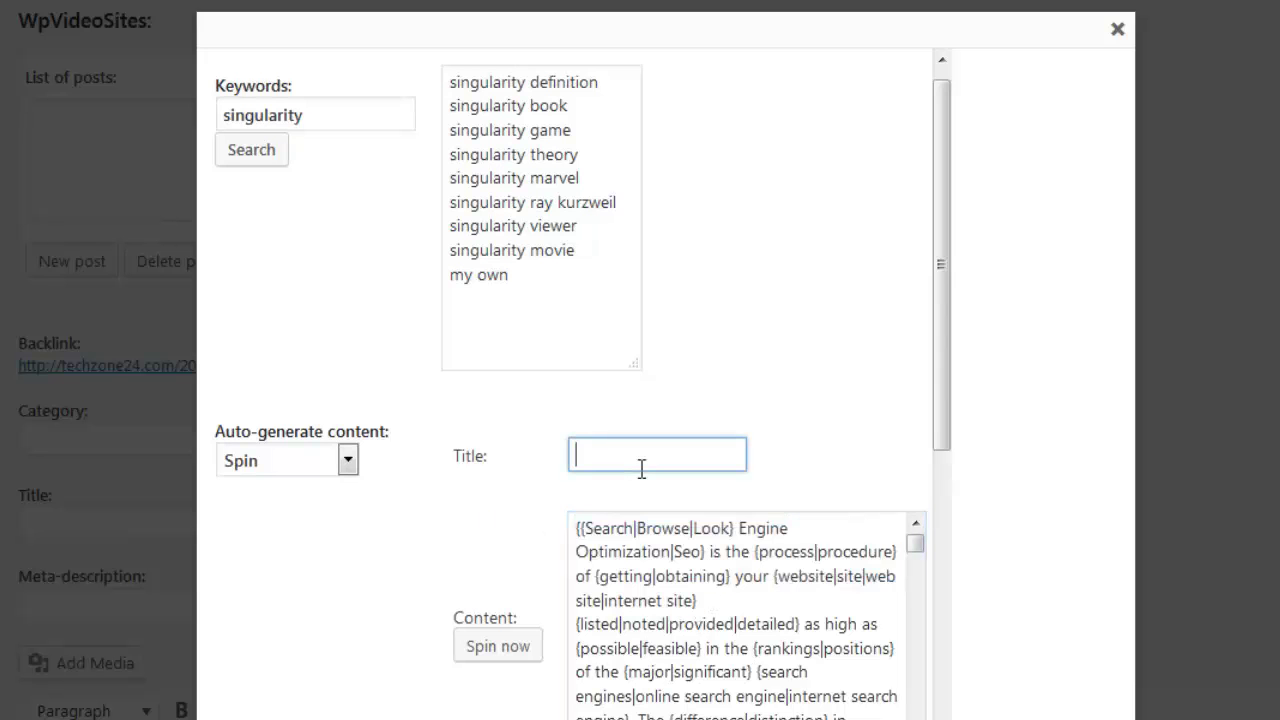
key(ctrl+v)
Paste the copied spintax phrase before and after <!anchor> in the backlink HTML and import the posts
scroll(425, 627, down, 2)
scroll(425, 627, down, 2)
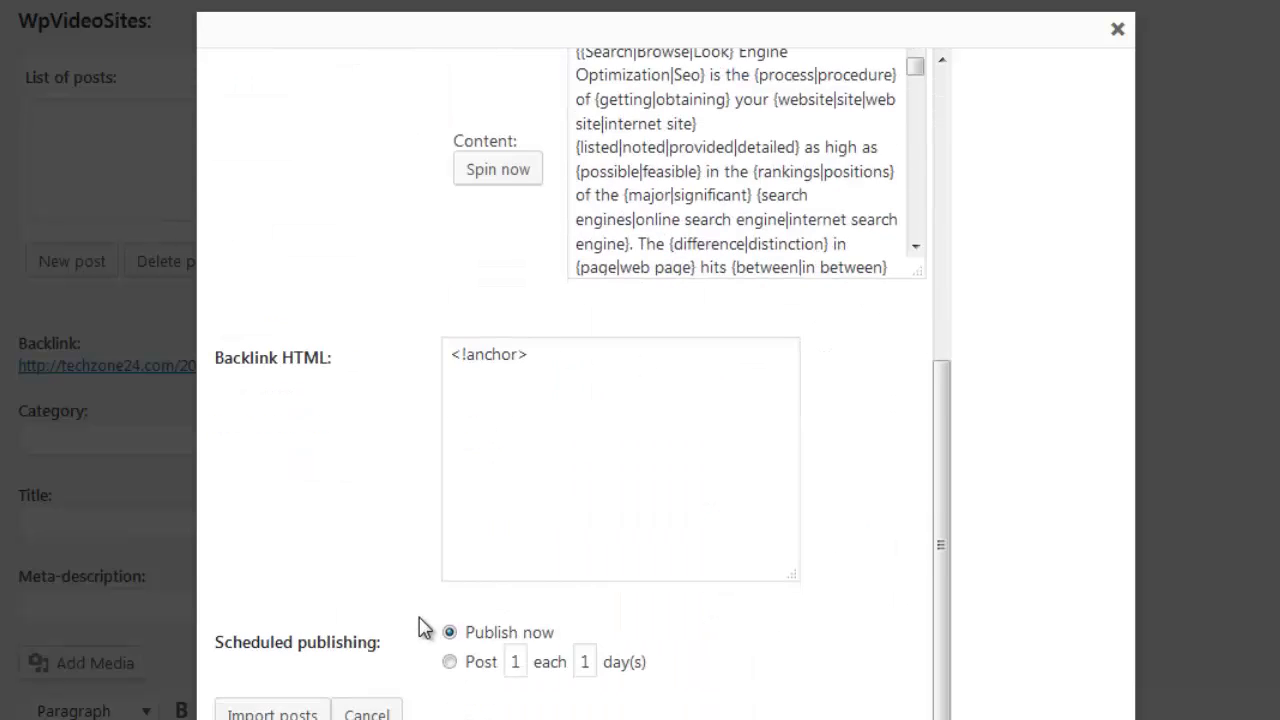
click(542, 428)
click(448, 380)
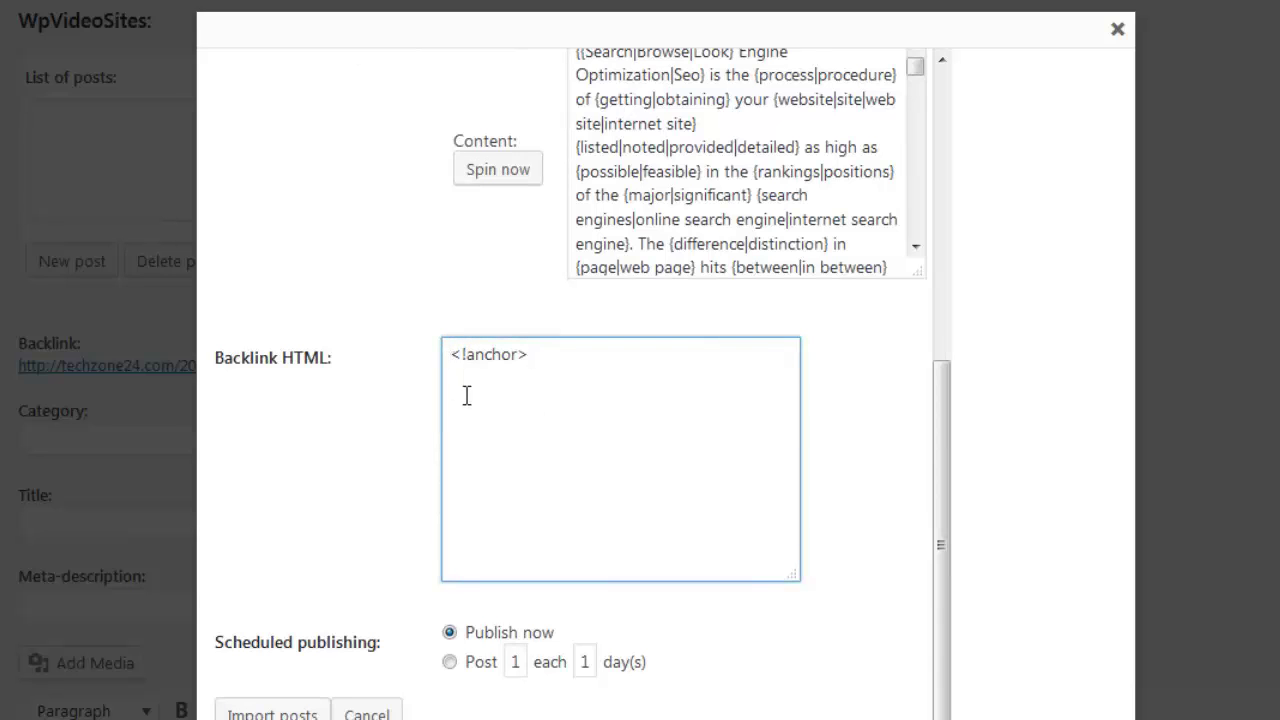
key(ctrl+v)
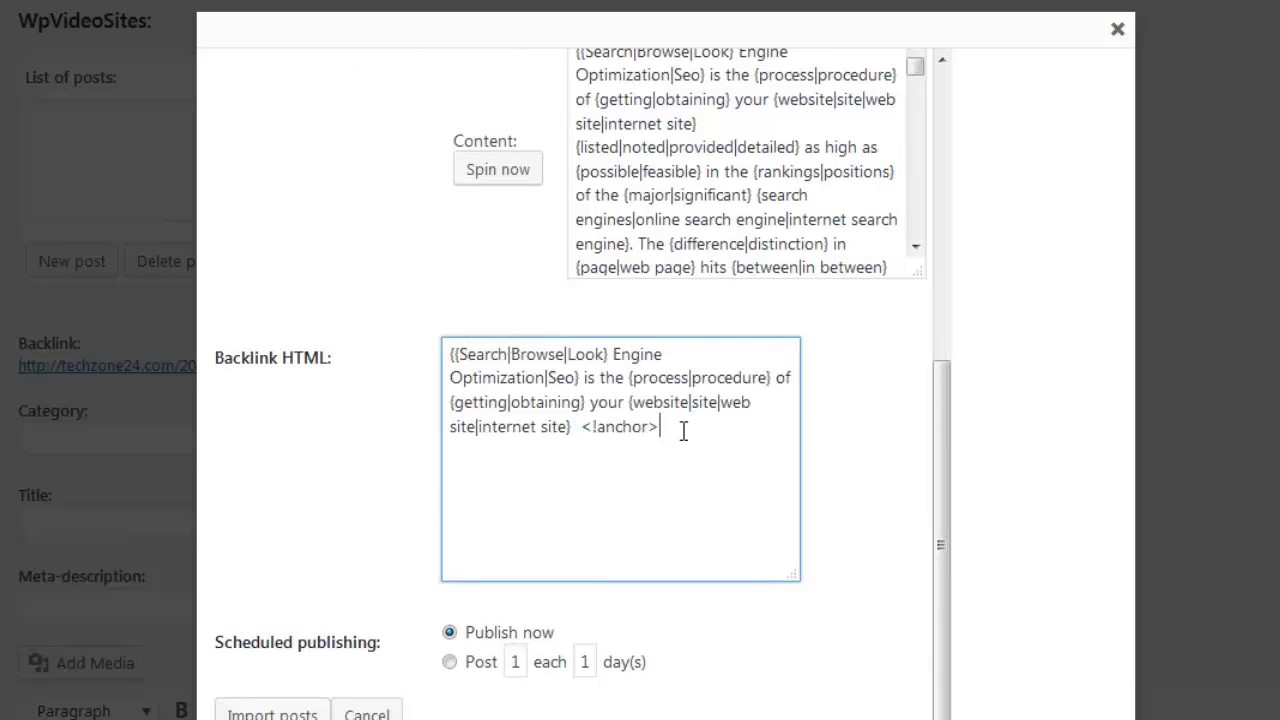
key(ctrl+v)
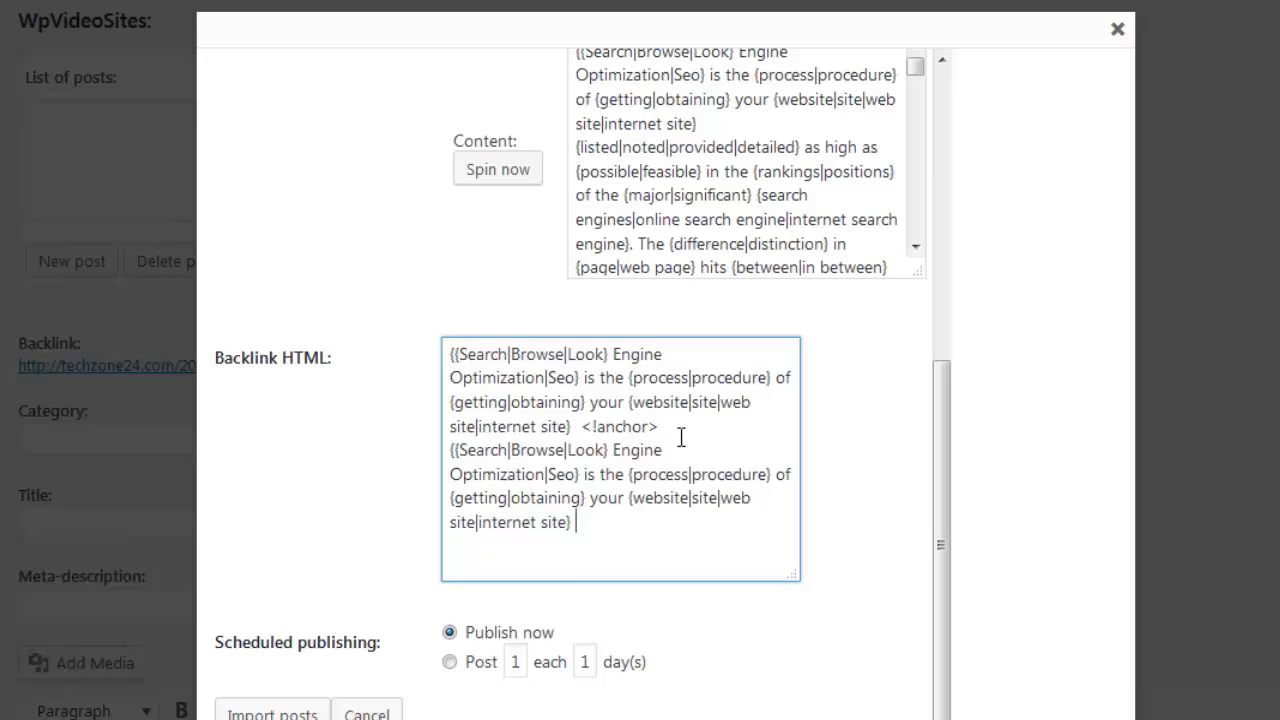
click(265, 712)
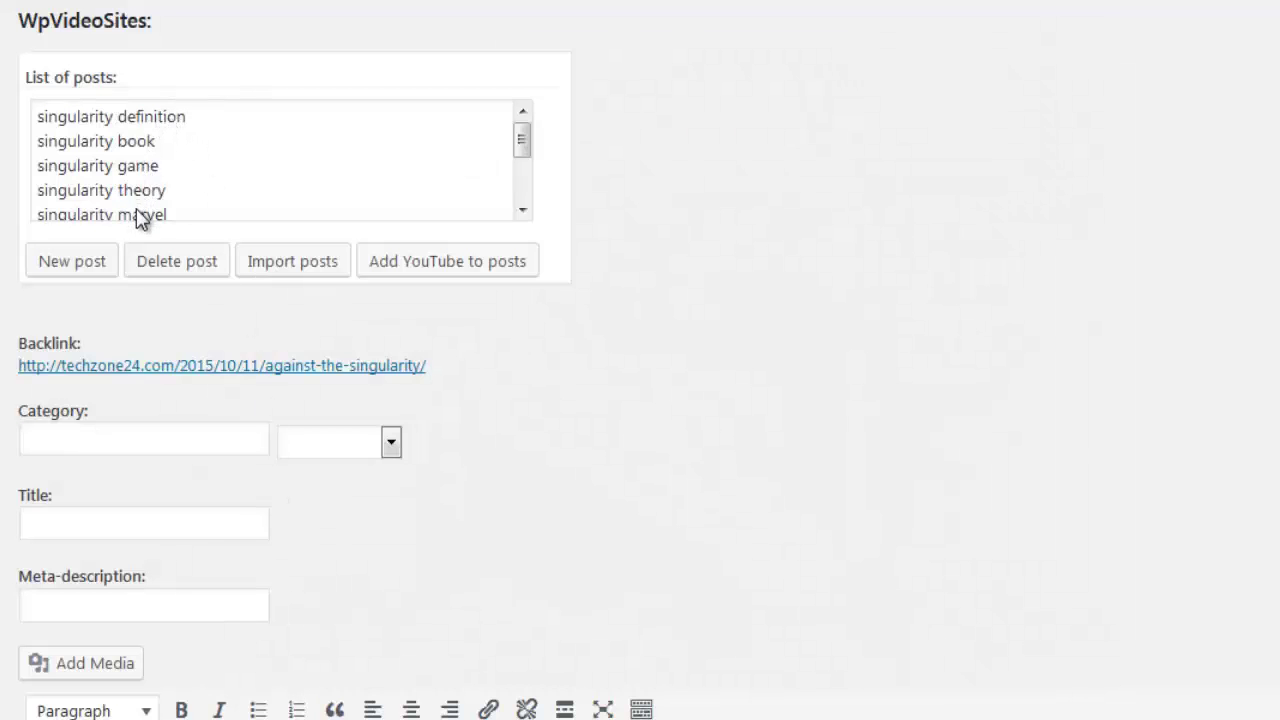
Examine the spun titles, content and closing backlinks of the singularity definition, singularity book and singularity game posts
click(135, 124)
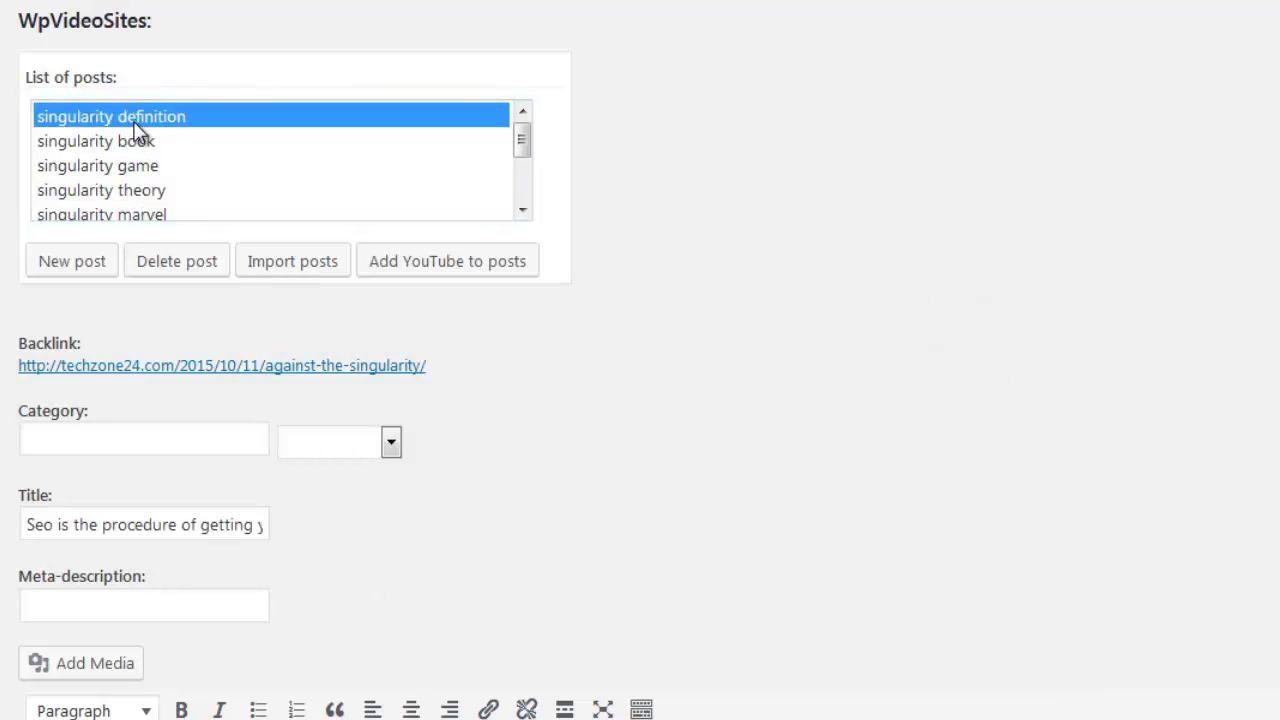
scroll(400, 592, down, 2)
scroll(252, 565, down, 10)
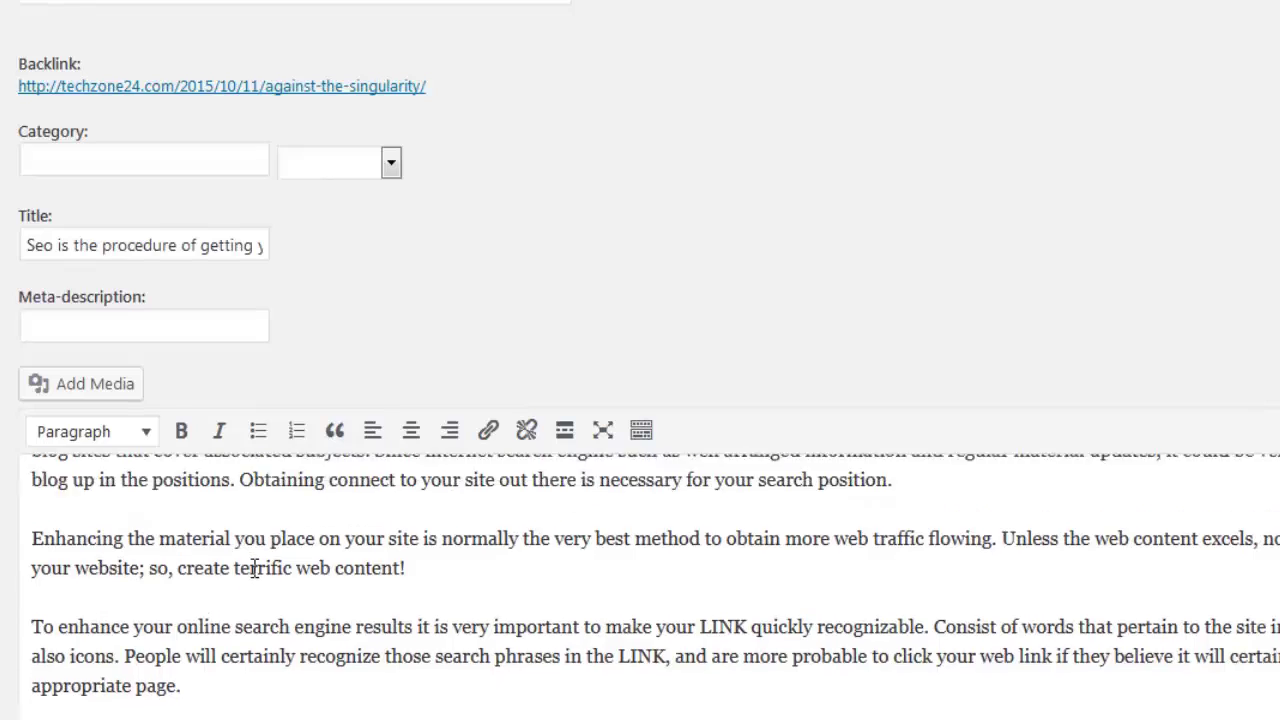
scroll(252, 568, up, 10)
scroll(300, 330, up, 3)
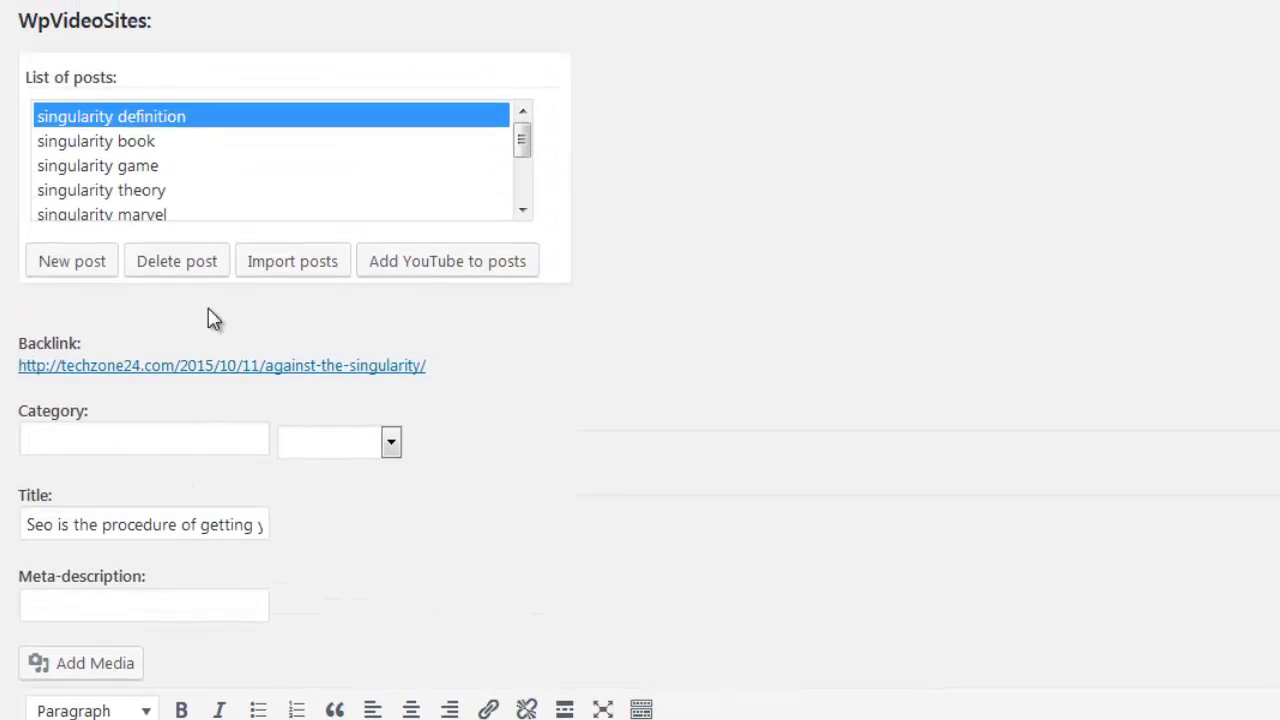
click(130, 140)
scroll(595, 438, down, 5)
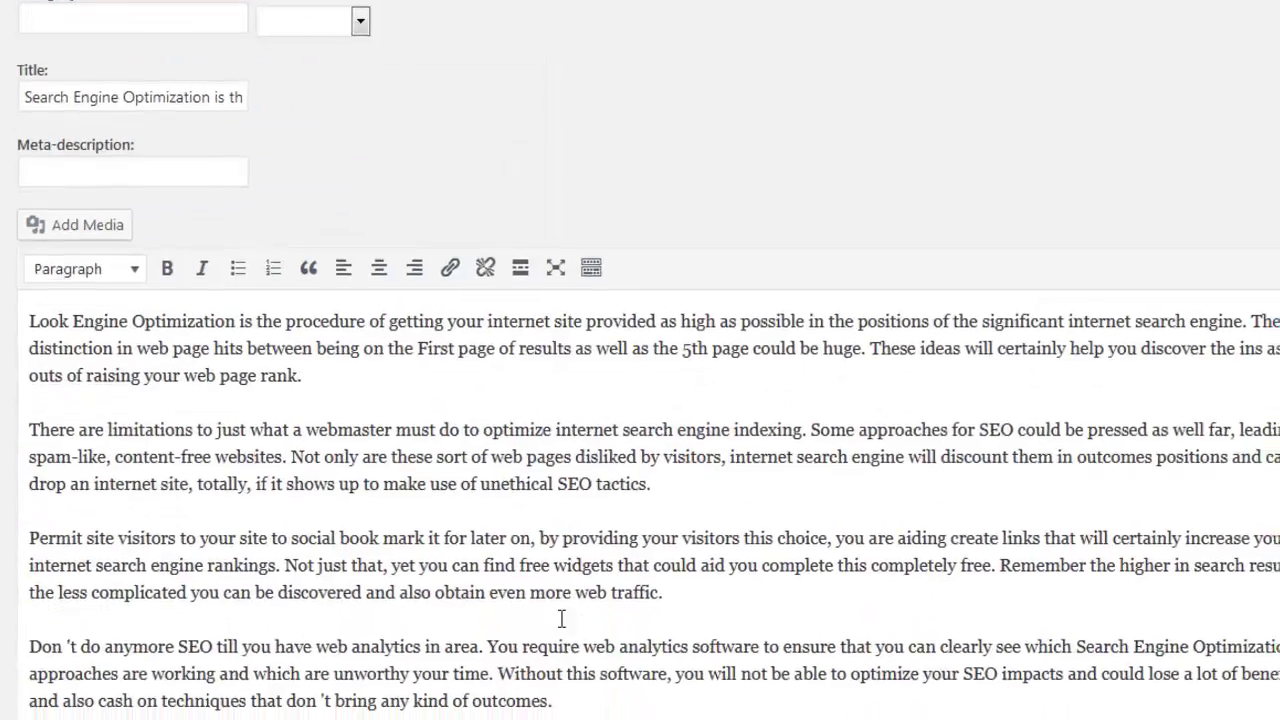
scroll(557, 600, down, 10)
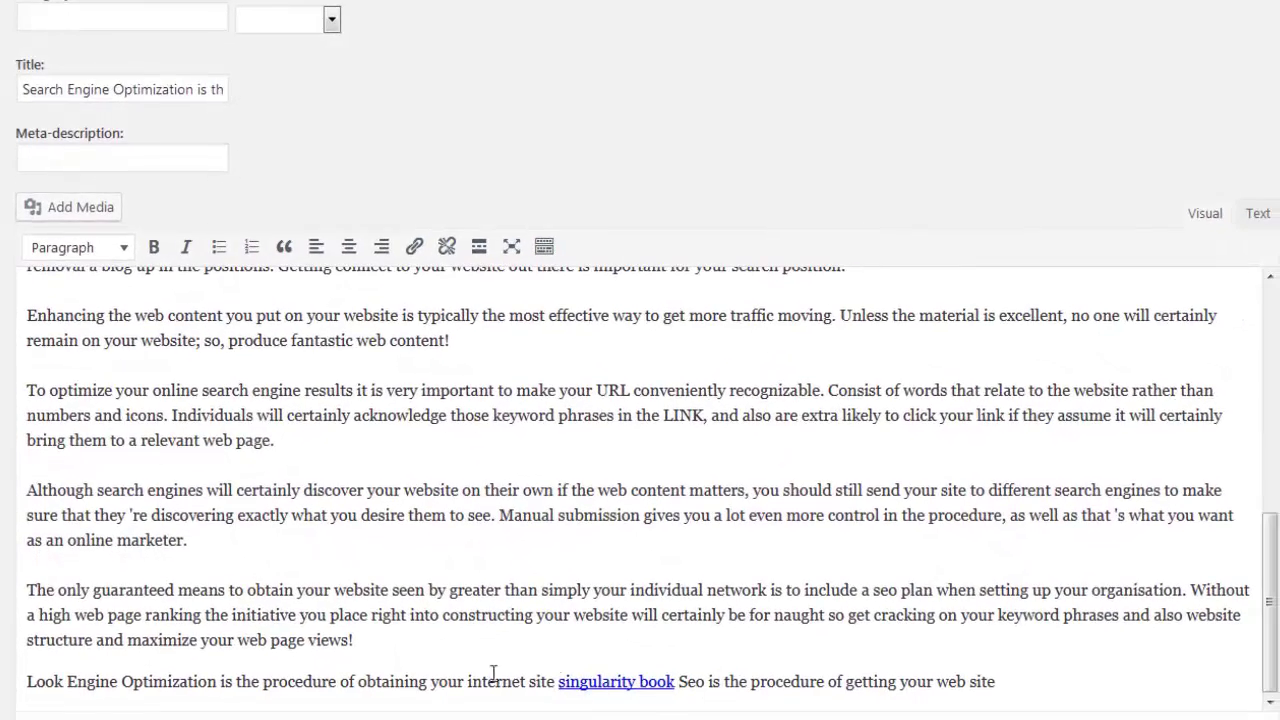
scroll(500, 675, up, 10)
scroll(270, 112, up, 4)
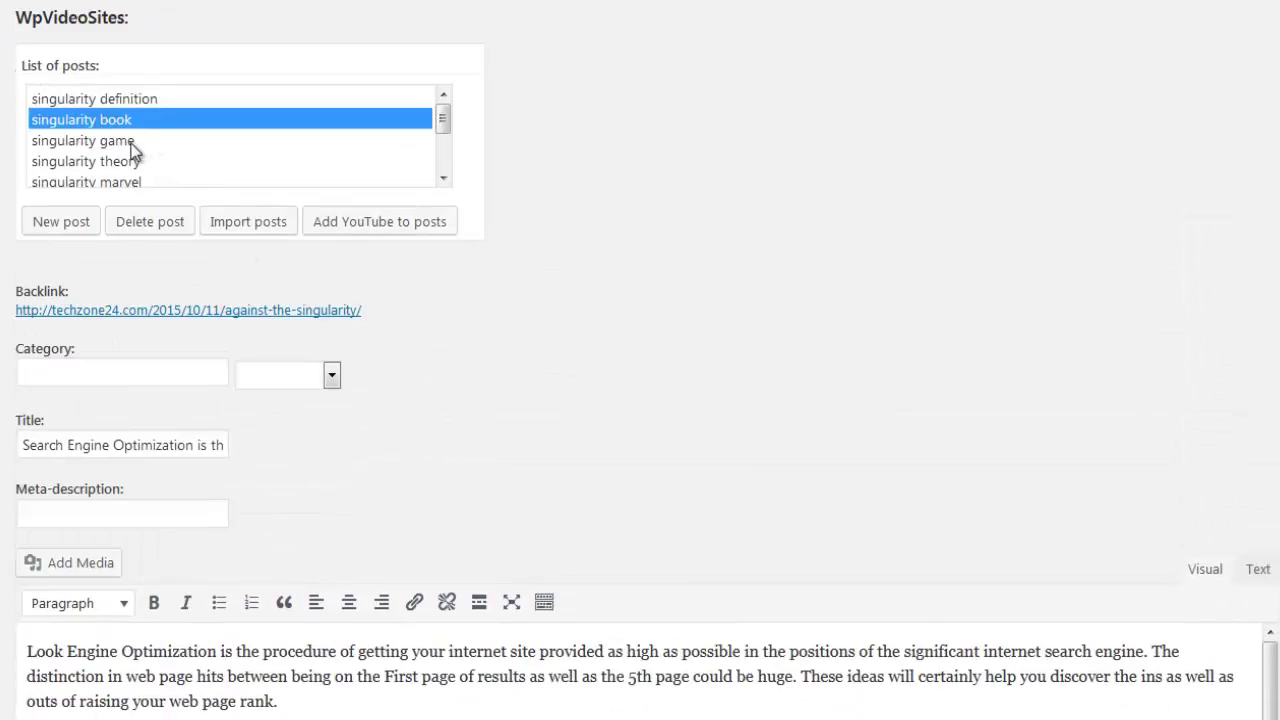
click(130, 143)
scroll(731, 383, down, 5)
scroll(609, 286, down, 10)
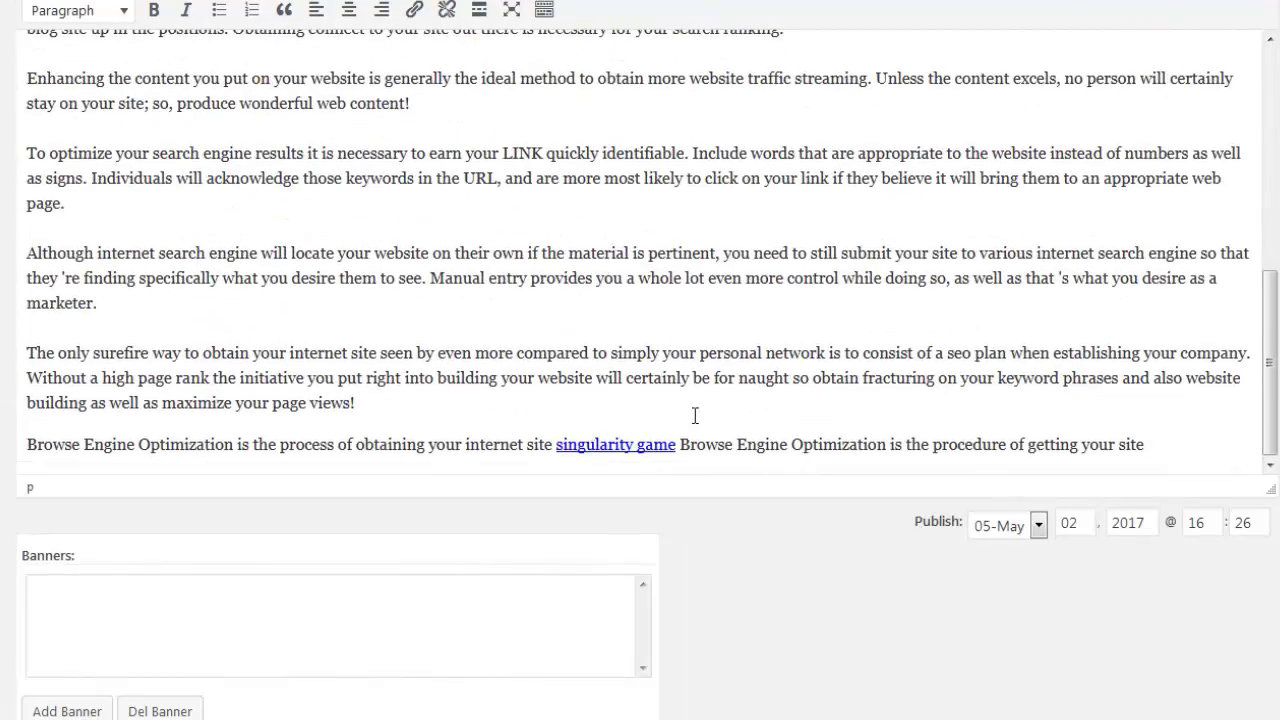
scroll(1150, 430, up, 10)
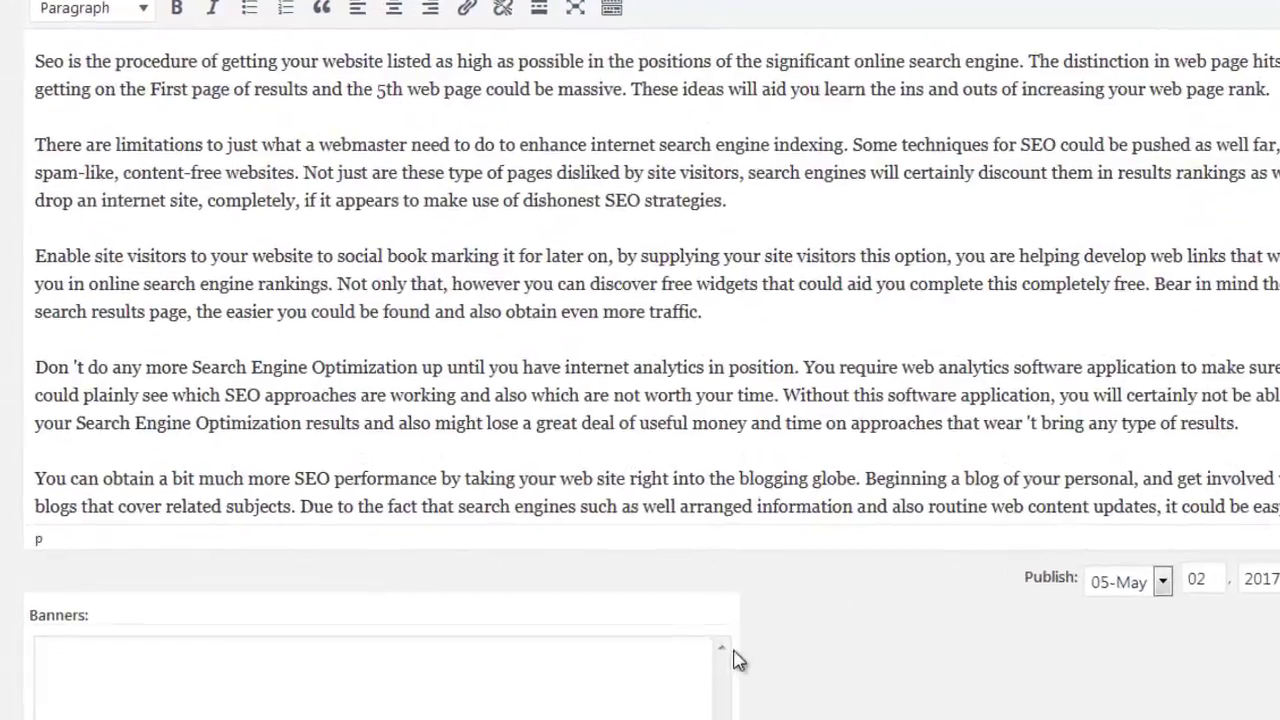
scroll(700, 640, up, 5)
Open the form for adding YouTube videos to the posts and search YouTube for "singularity"
click(420, 253)
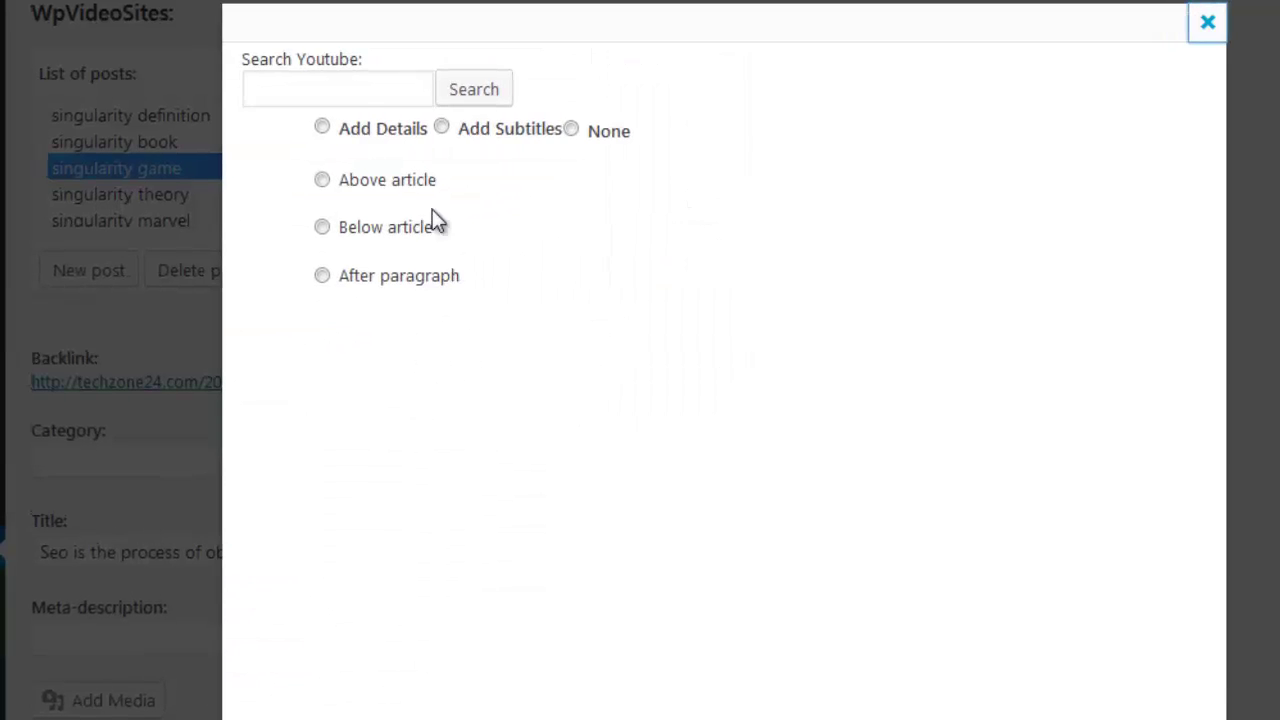
click(361, 86)
text(singularity)
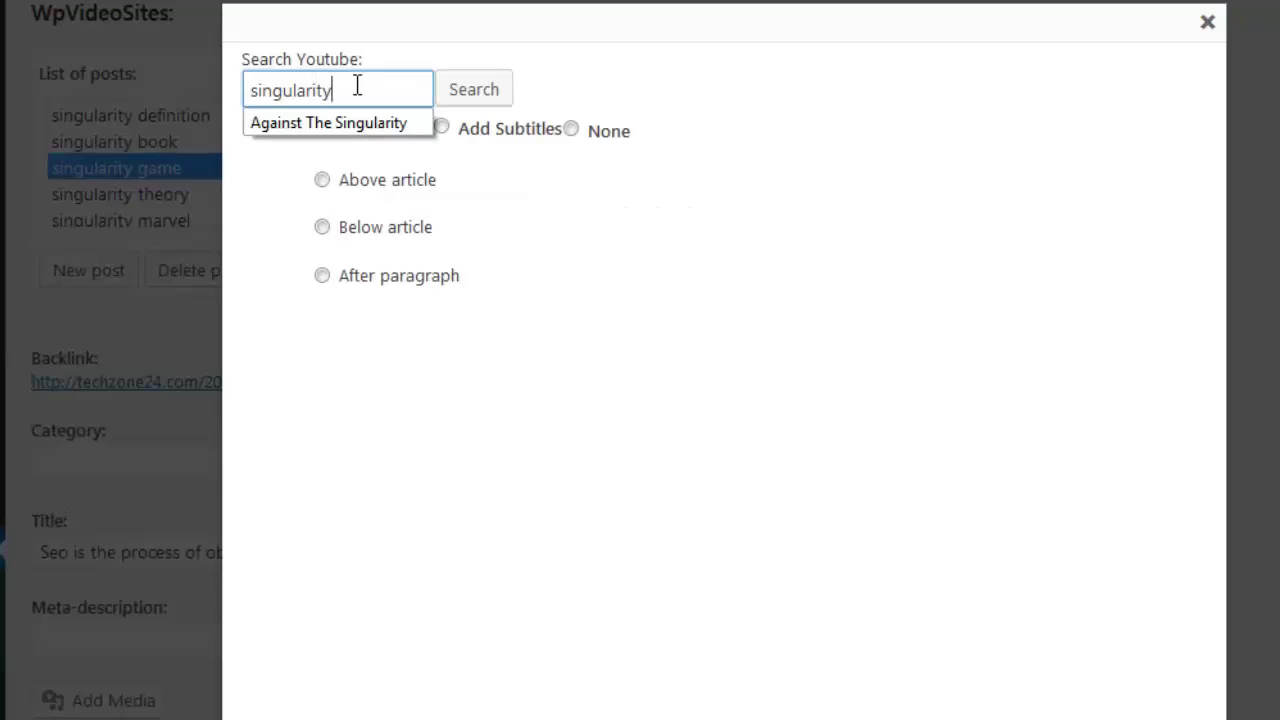
click(474, 90)
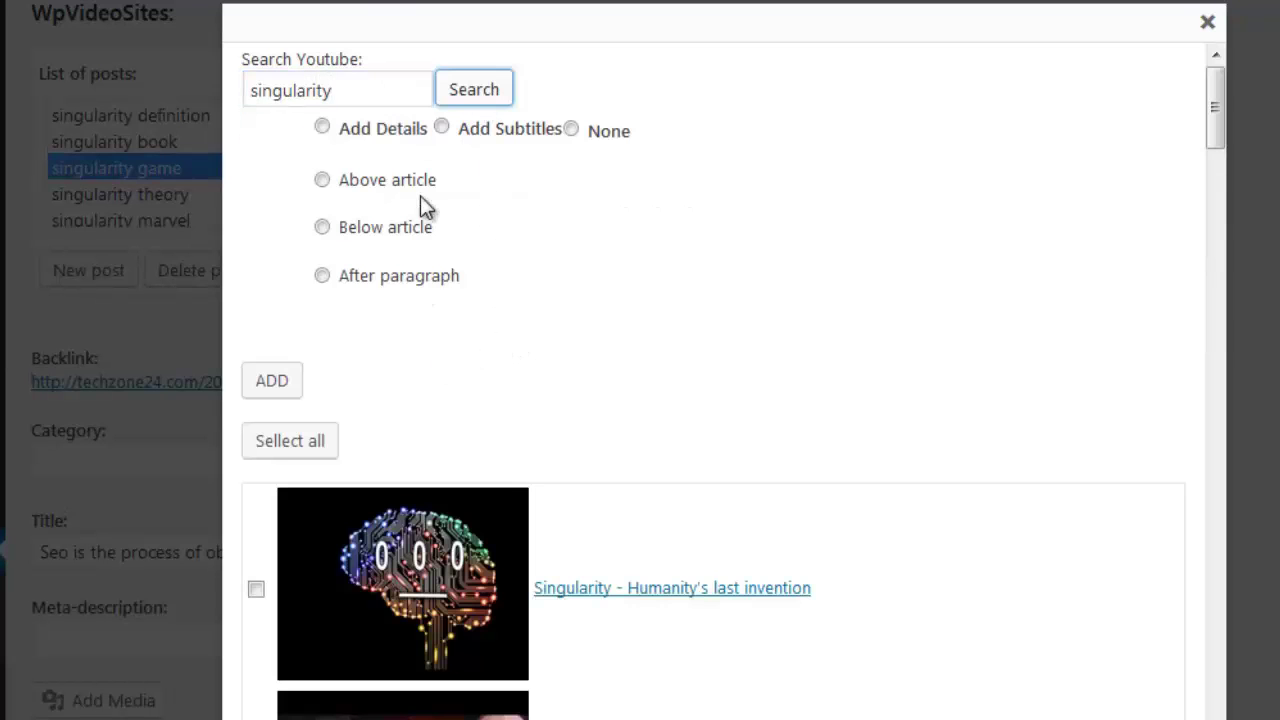
Add all the found videos to the posts with subtitles placed below the article
click(442, 130)
click(322, 227)
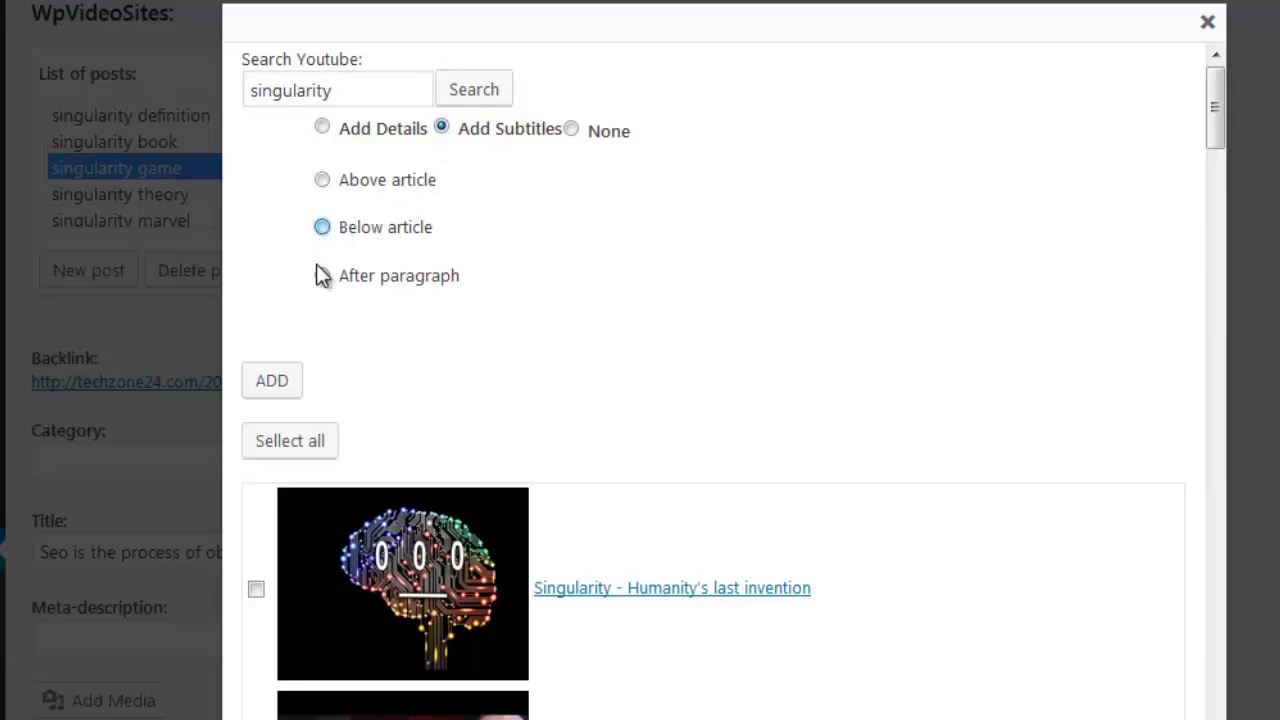
click(262, 440)
click(266, 390)
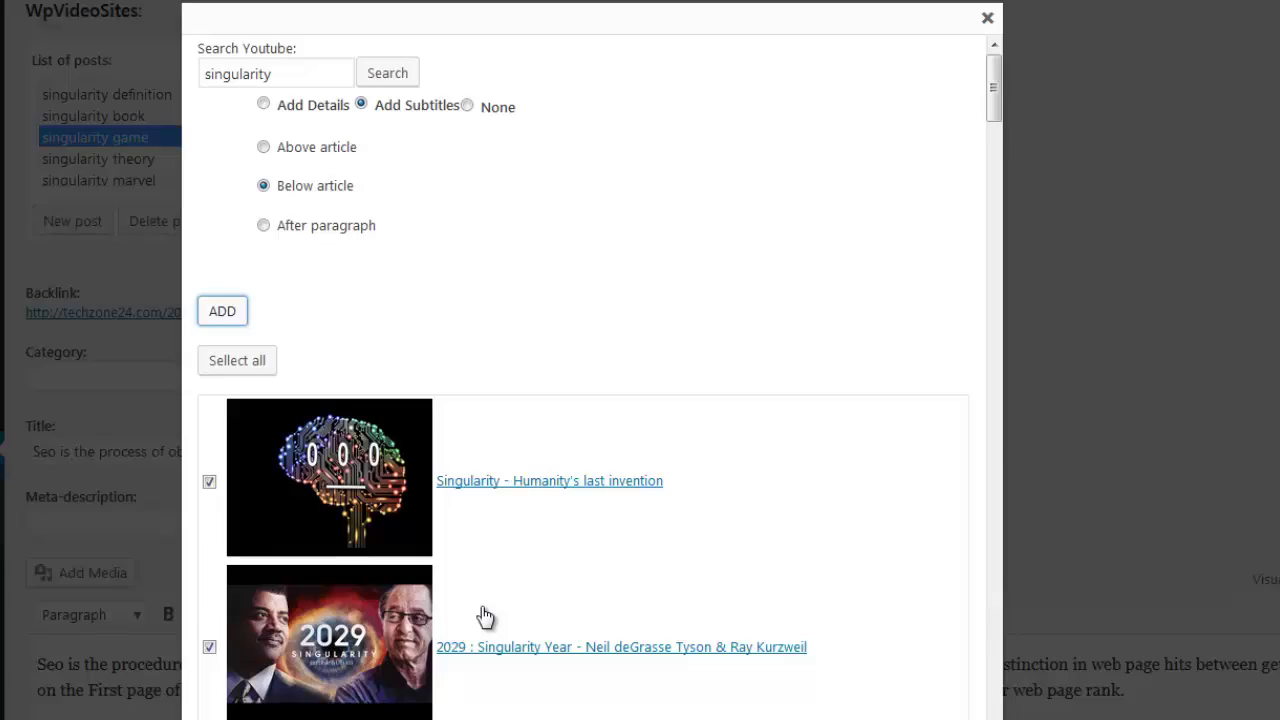
Examine the embedded video, article text and added subtitles in the singularity game post
scroll(540, 470, down, 10)
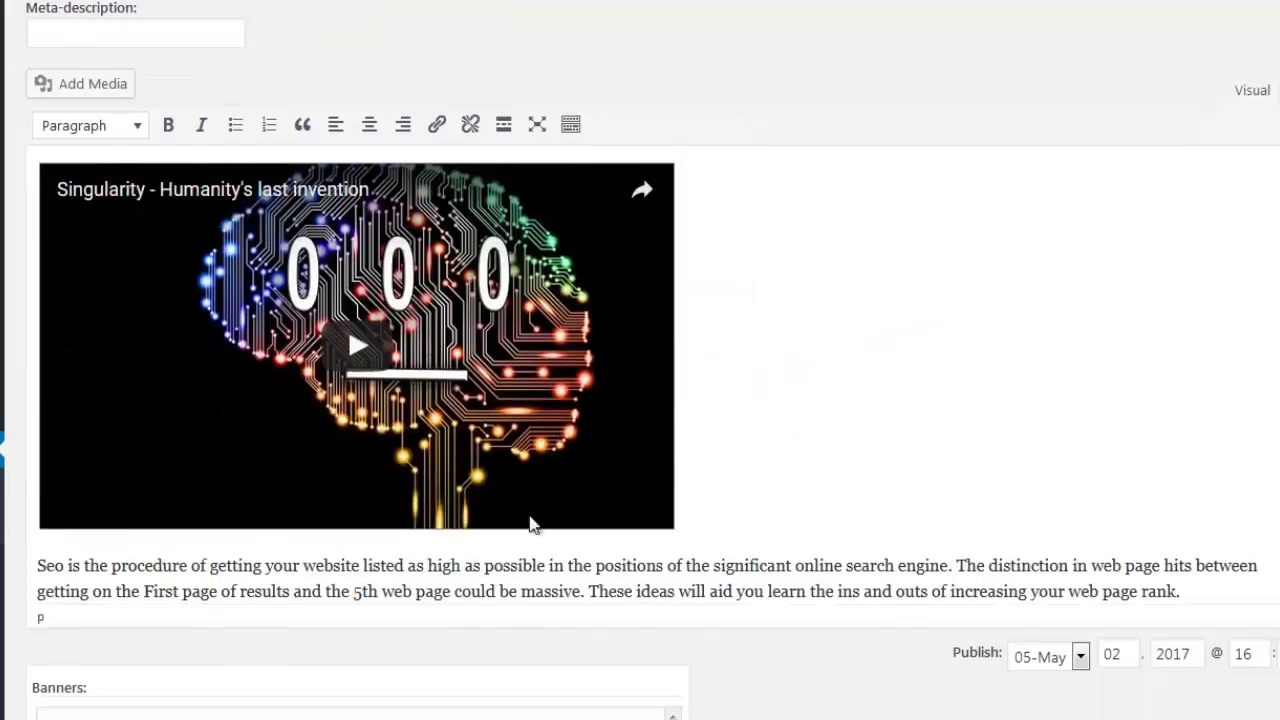
scroll(513, 400, down, 15)
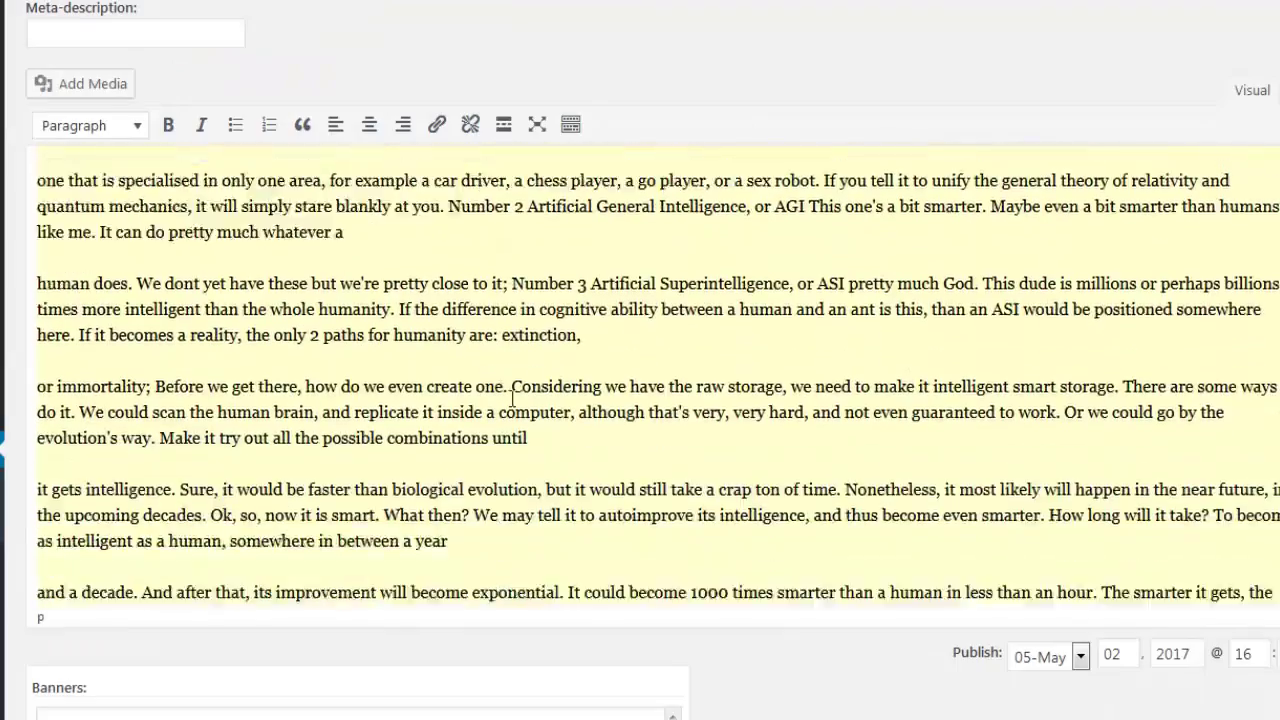
scroll(437, 450, down, 3)
scroll(437, 450, up, 15)
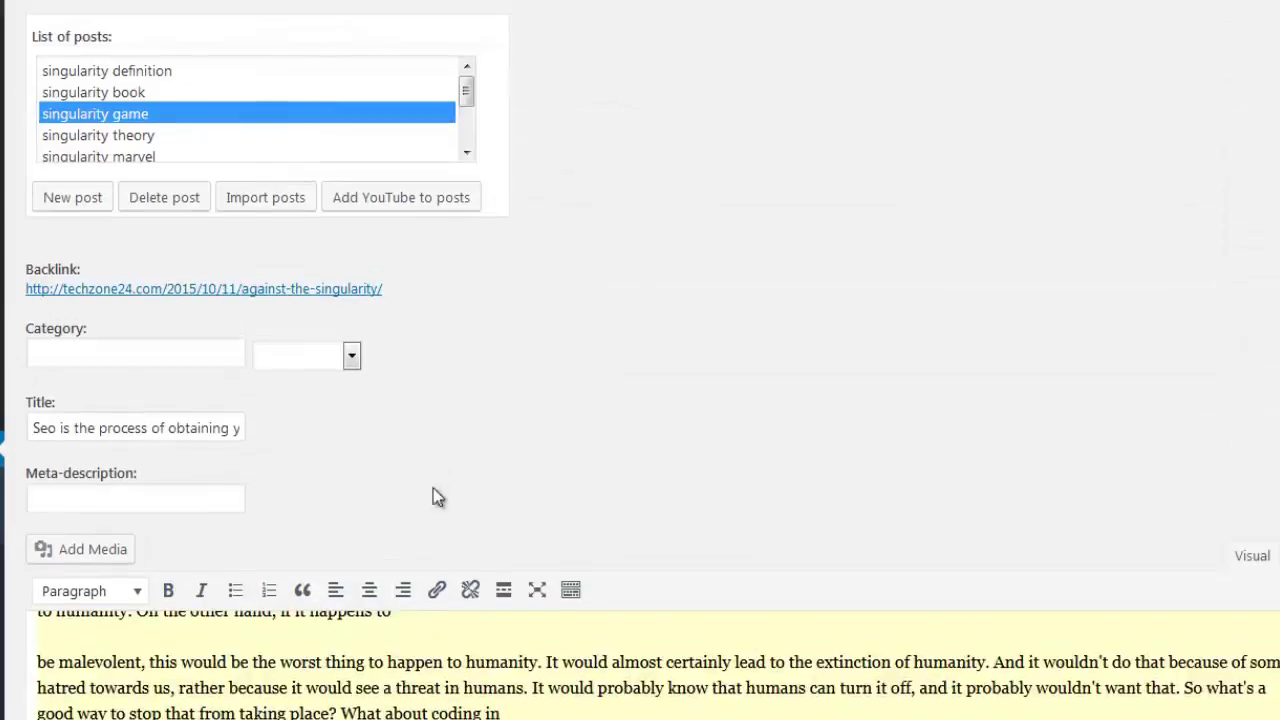
scroll(418, 626, up, 5)
scroll(500, 511, down, 4)
scroll(442, 464, up, 5)
scroll(509, 146, up, 4)
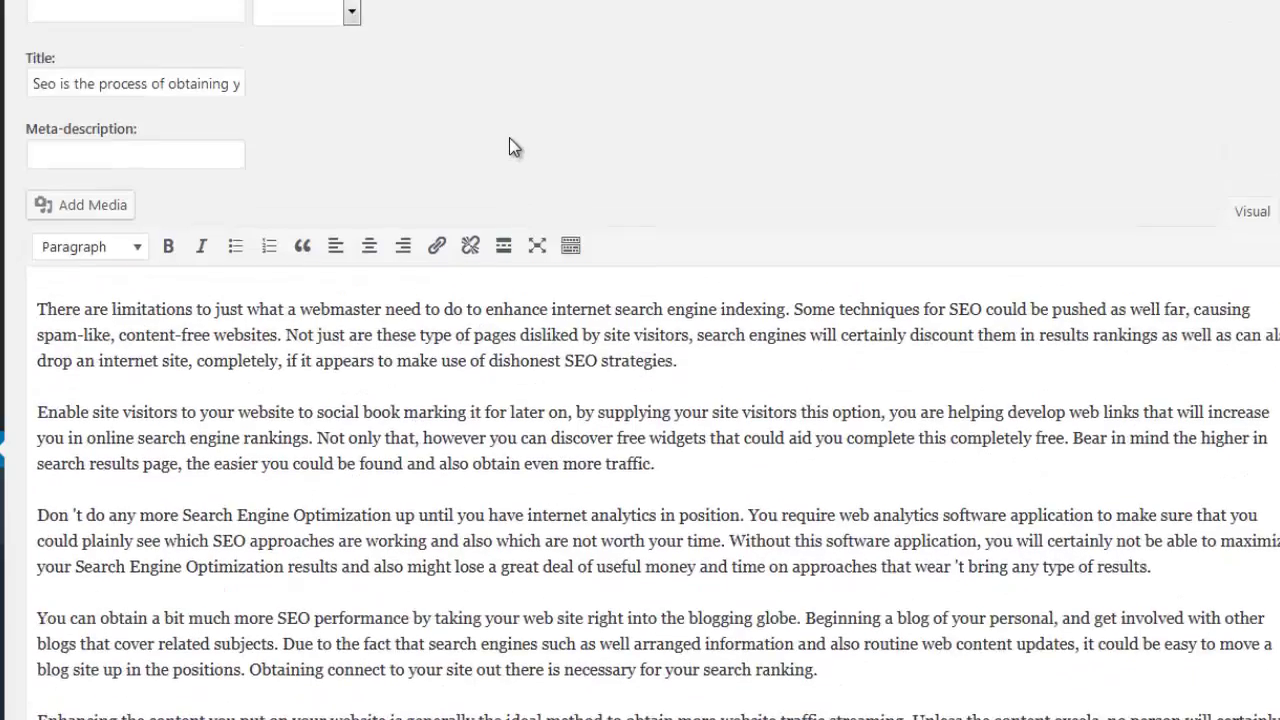
Examine the article text and subtitles of the singularity theory post, through to the submit option at the end of the page
click(140, 140)
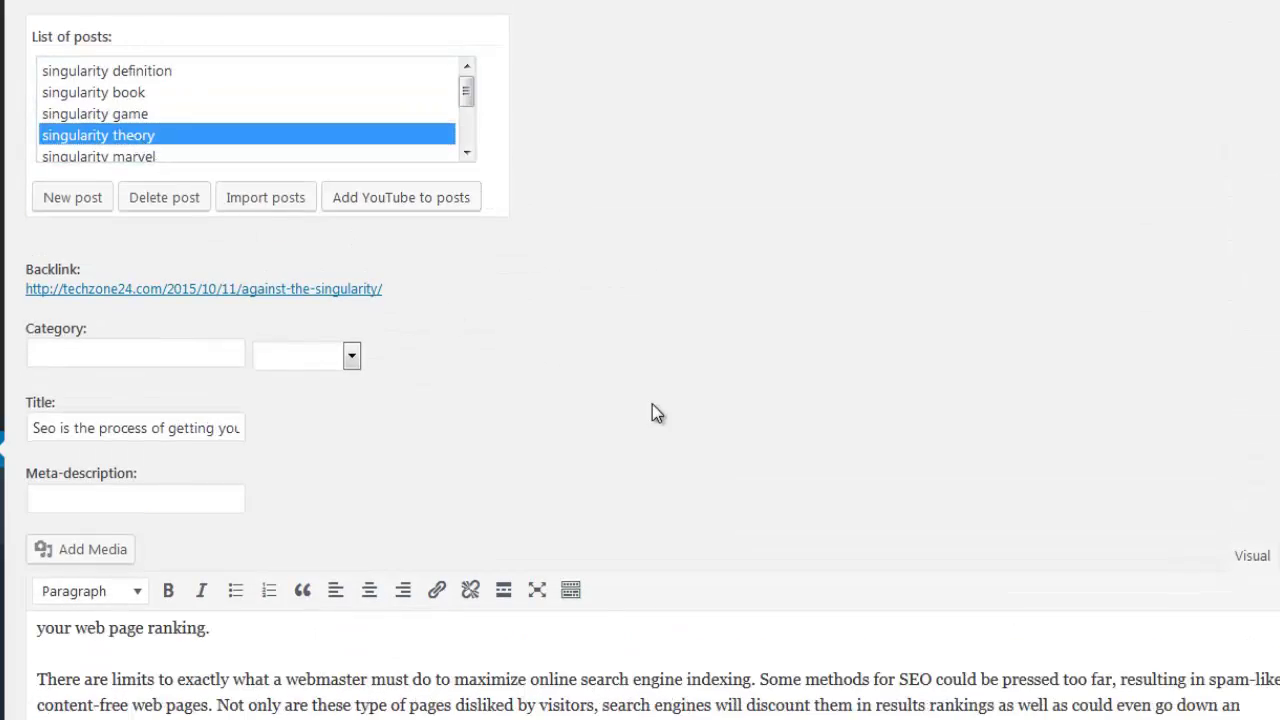
scroll(573, 695, up, 3)
scroll(573, 695, down, 8)
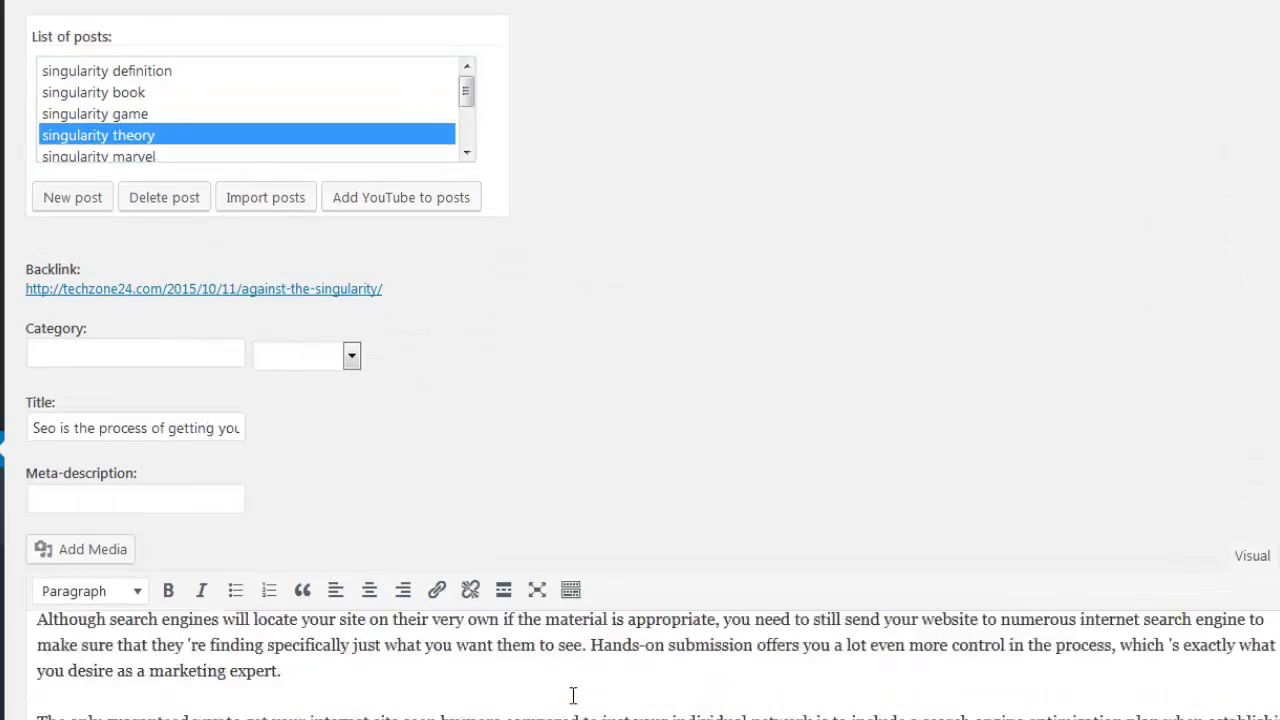
scroll(573, 695, down, 4)
scroll(671, 419, down, 5)
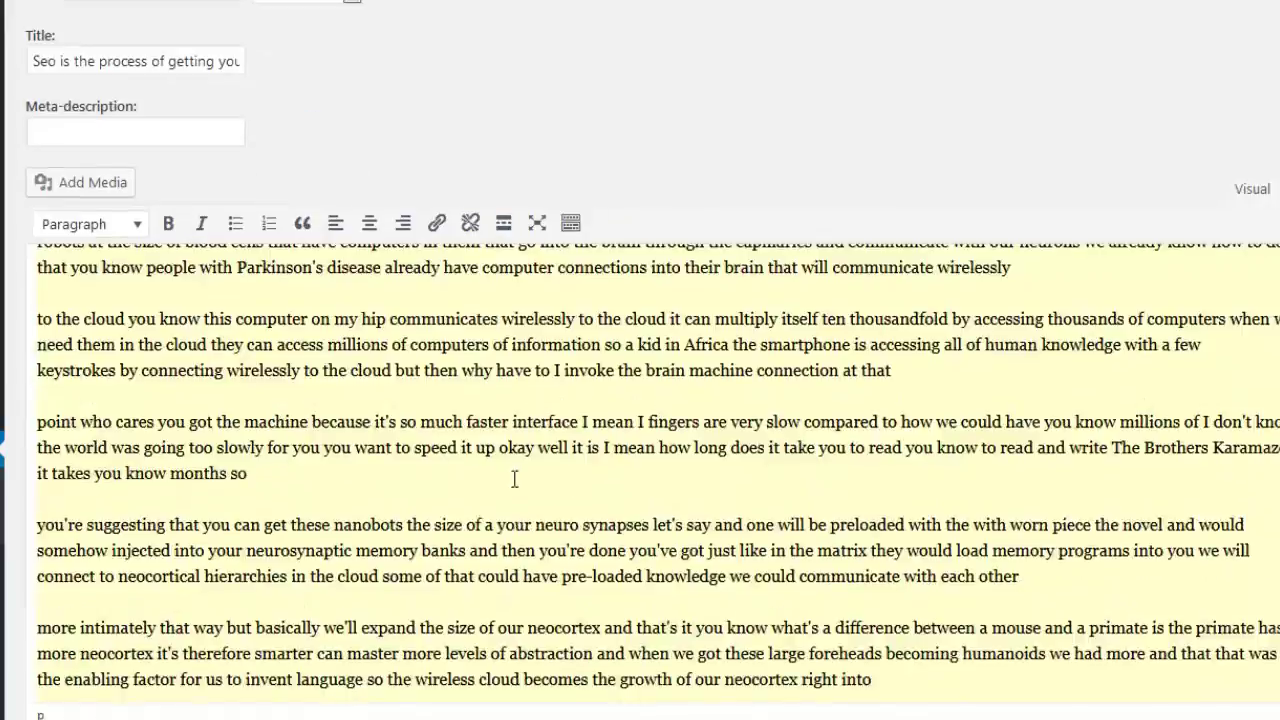
scroll(508, 503, down, 4)
scroll(508, 503, up, 8)
scroll(866, 291, down, 15)
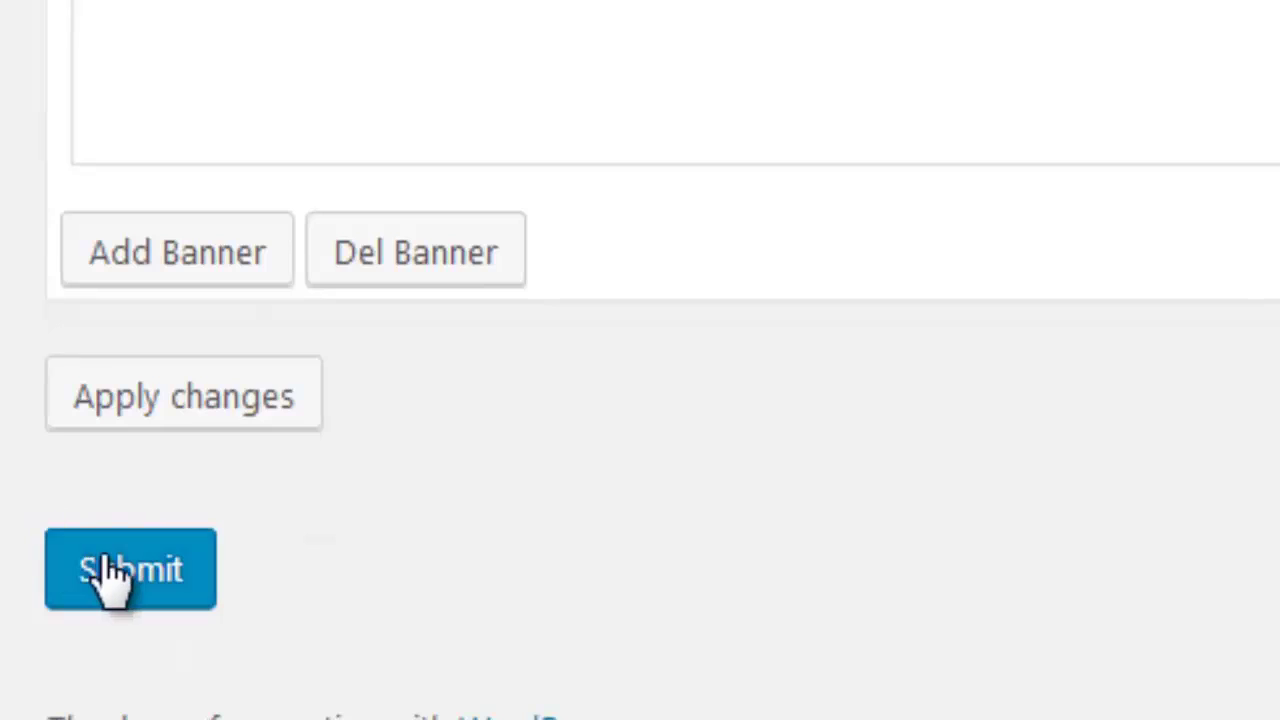
Submit the prepared video posts that backlink to the Against The Singularity post
click(108, 572)
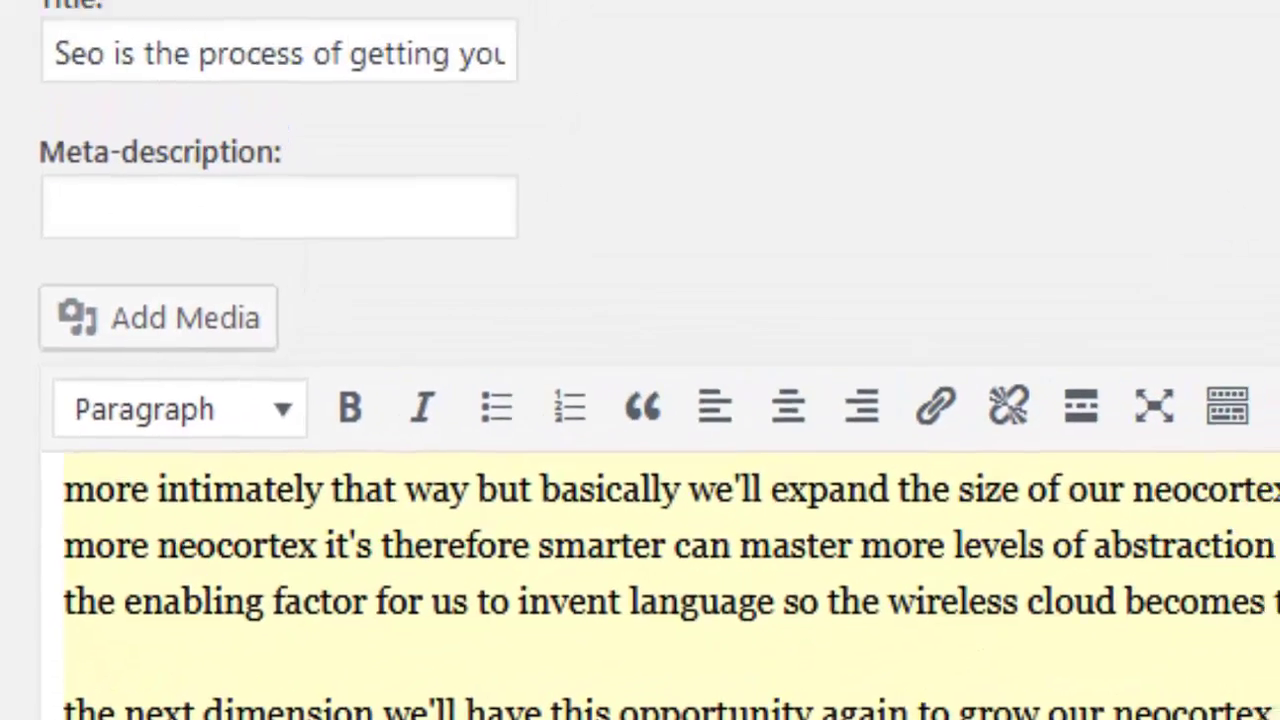
scroll(1155, 275, down, 10)
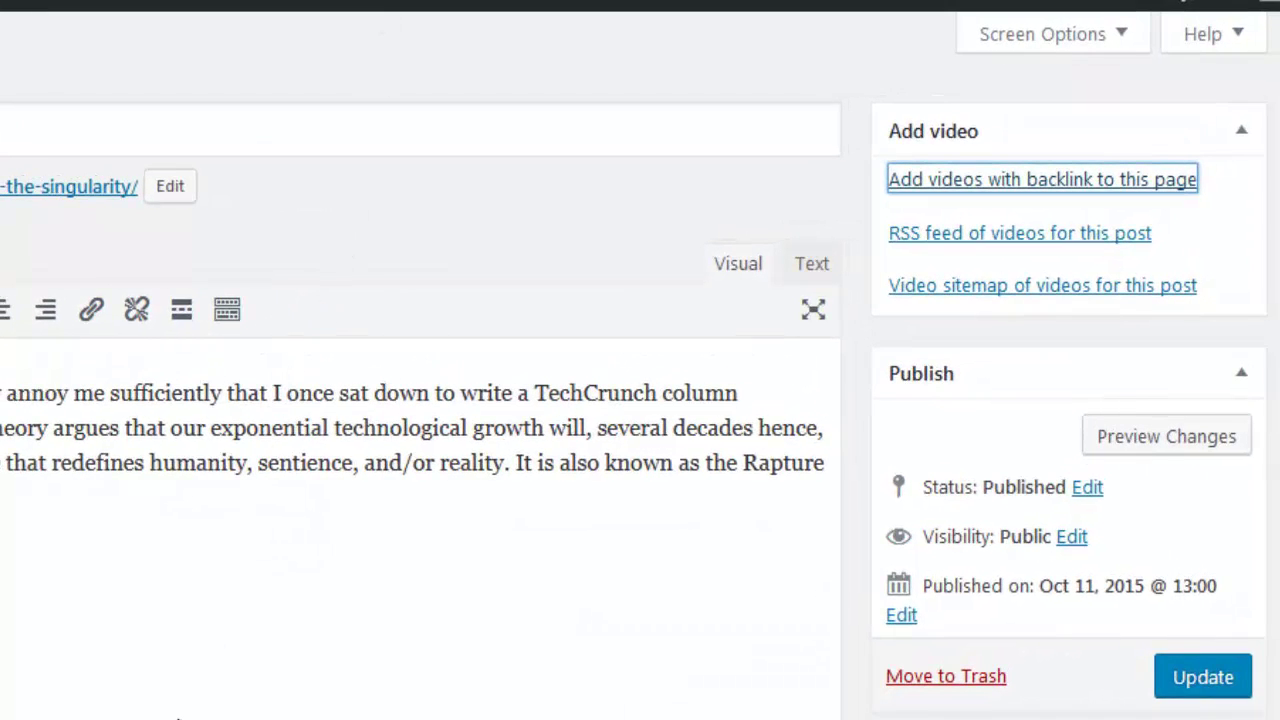
click(181, 713)
Open the RSS feed of videos for the Against The Singularity post and examine its entries, subtitles and backlinks
right_click(951, 240)
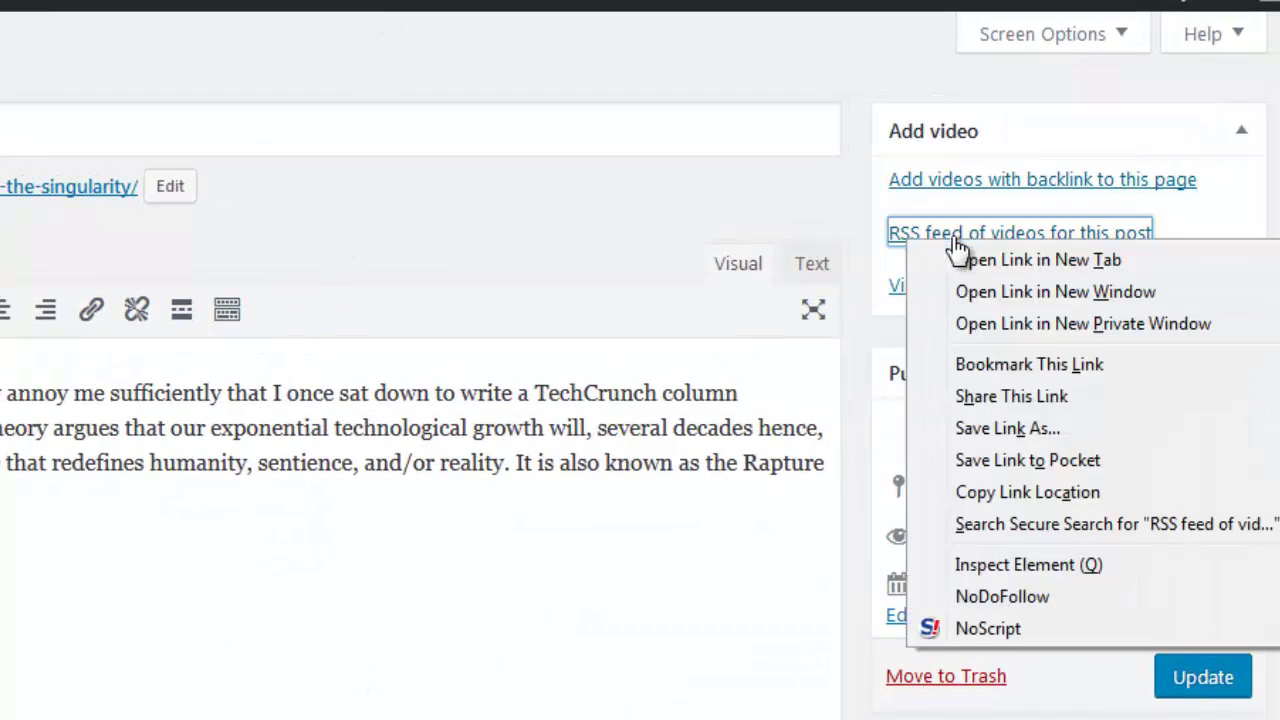
click(1000, 239)
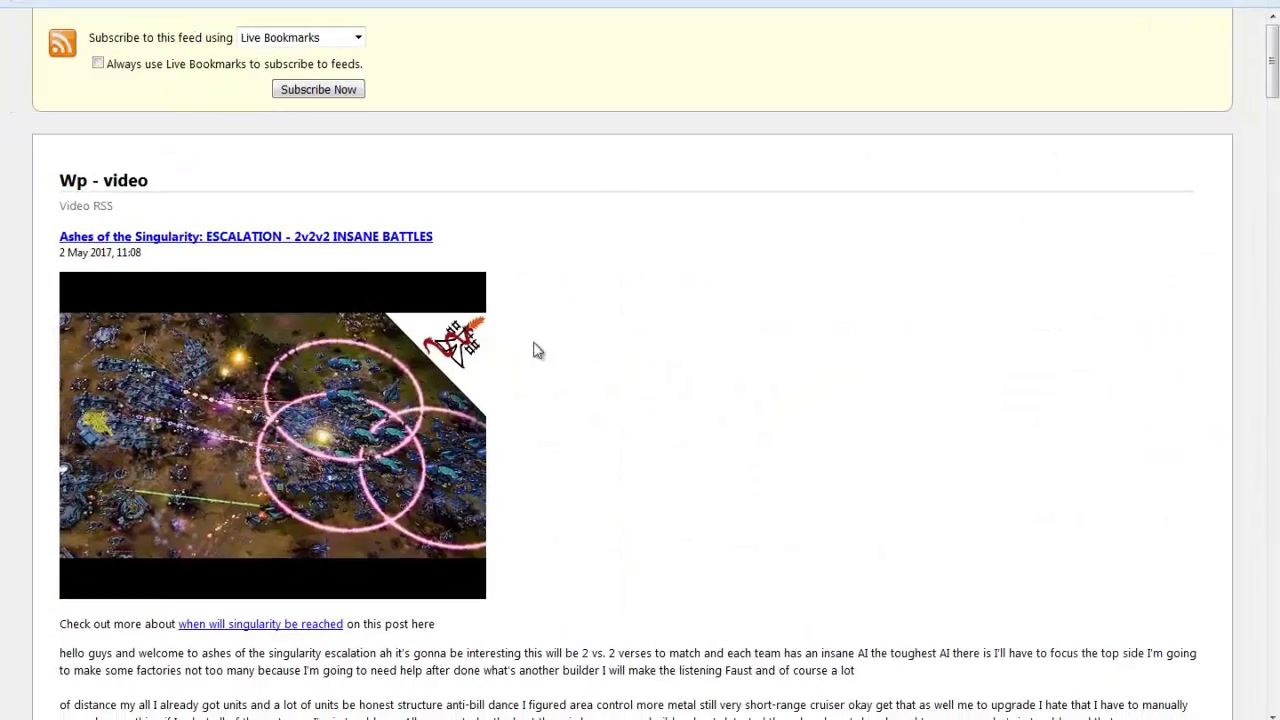
scroll(555, 433, down, 20)
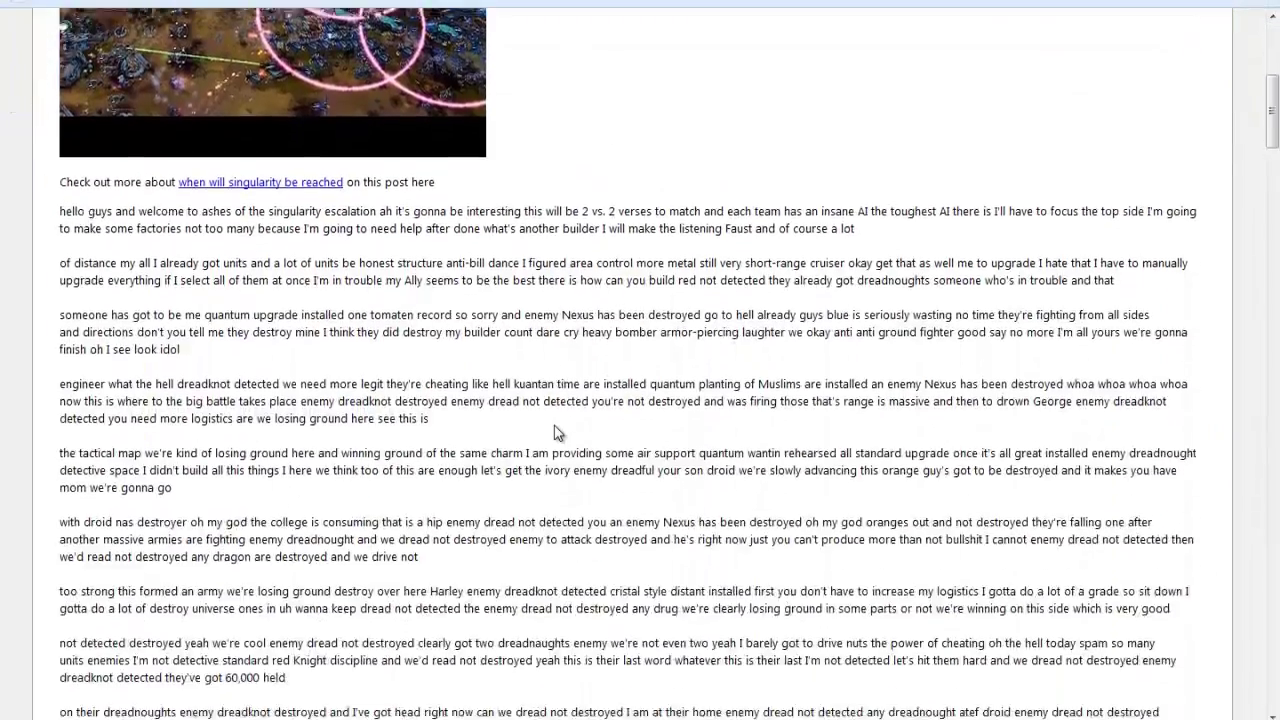
scroll(555, 433, down, 15)
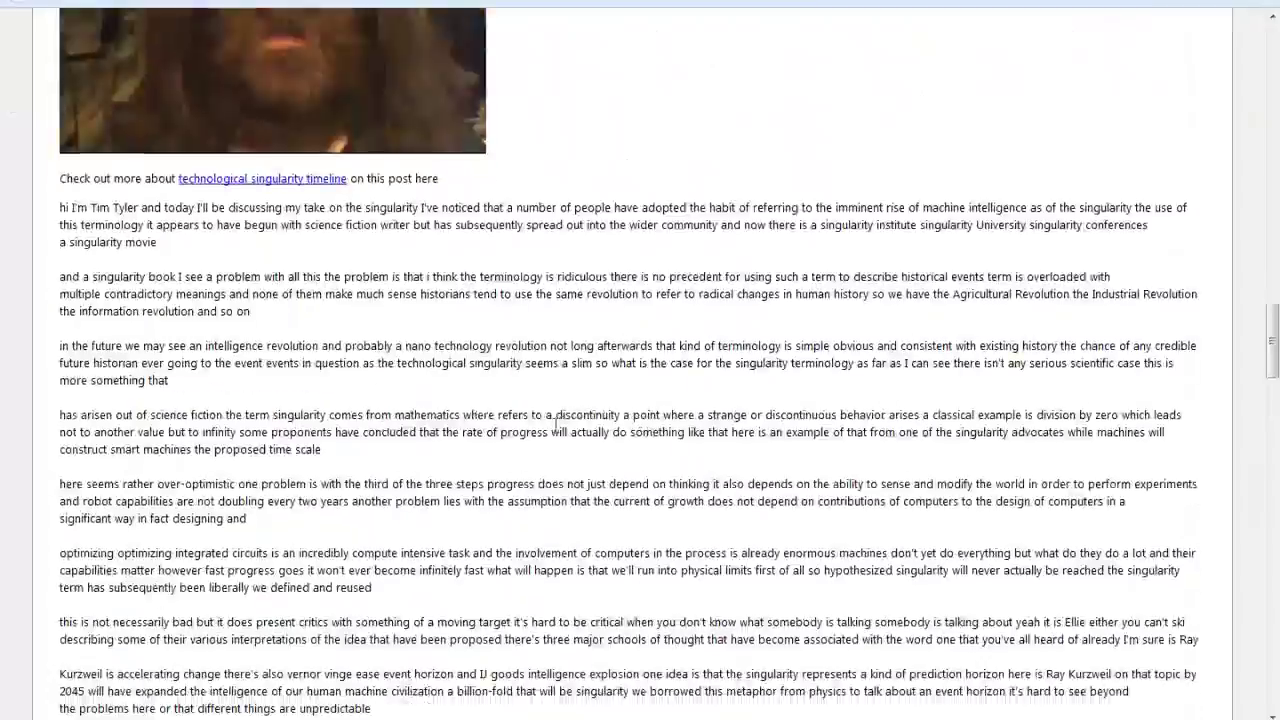
key(ctrl+w)
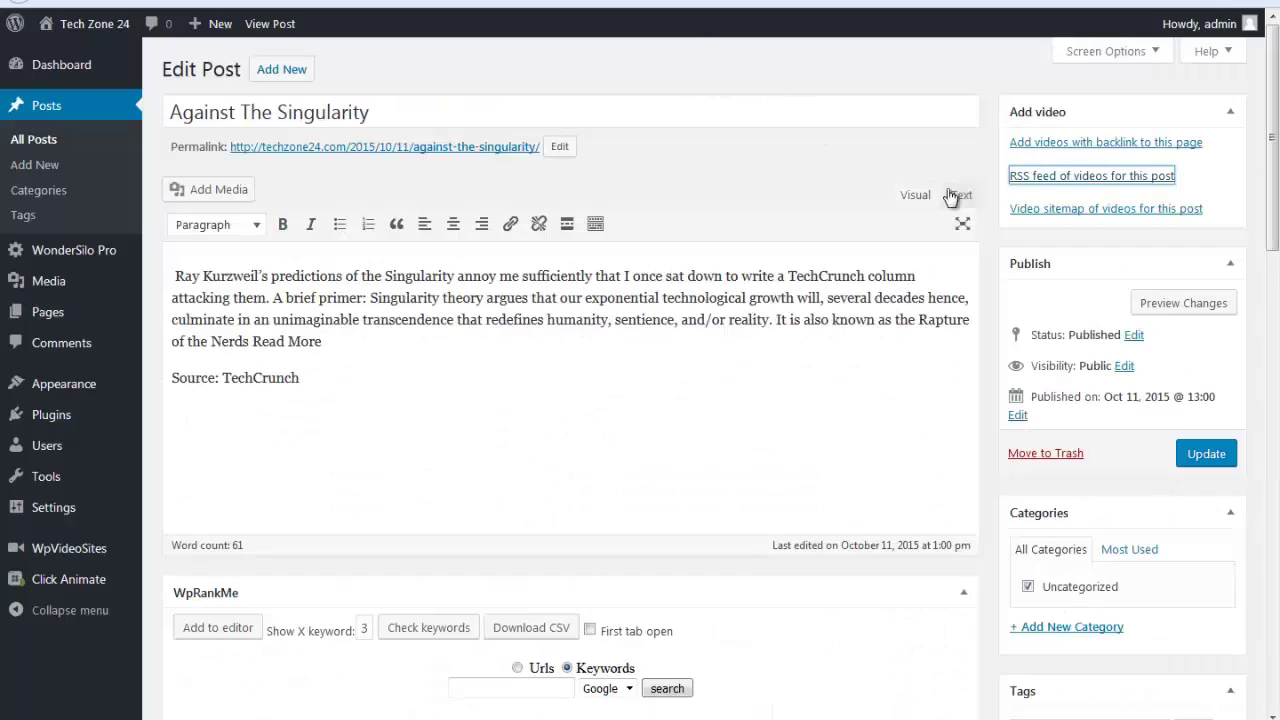
Look at the video thumbnails page for the added singularity videos and return to the post editor
right_click(1017, 218)
key(Escape)
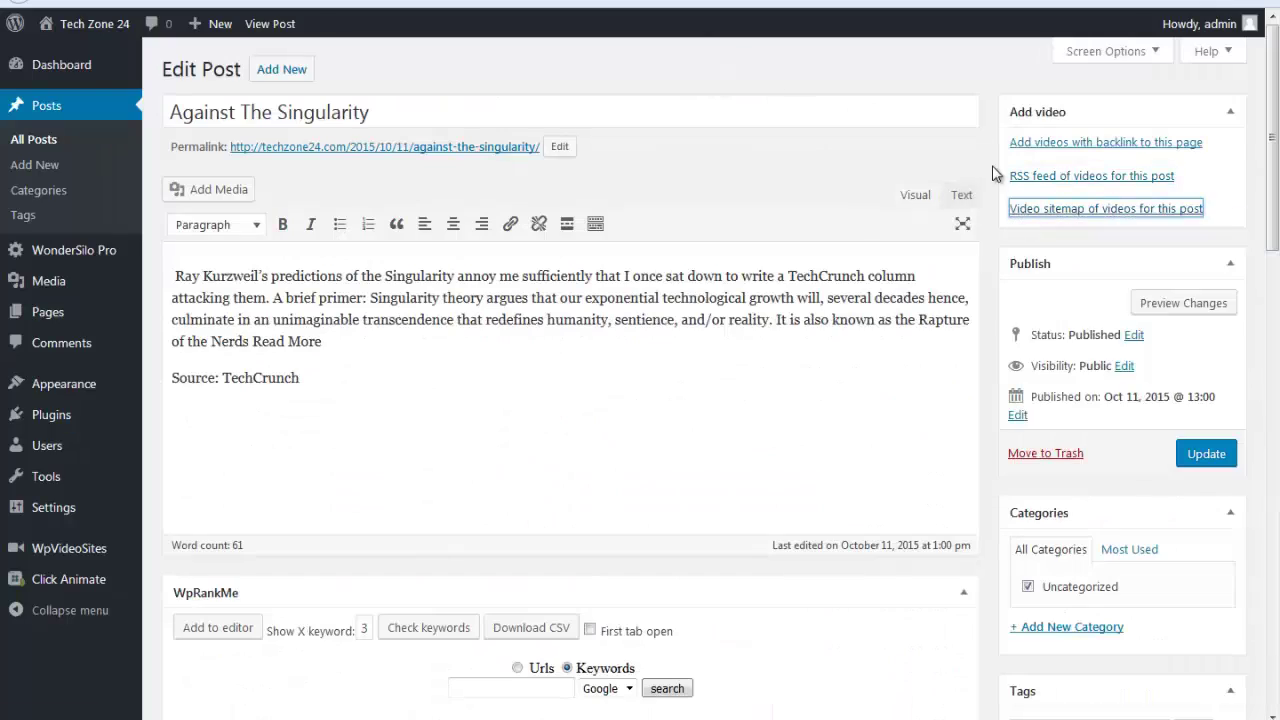
key(ctrl+Tab)
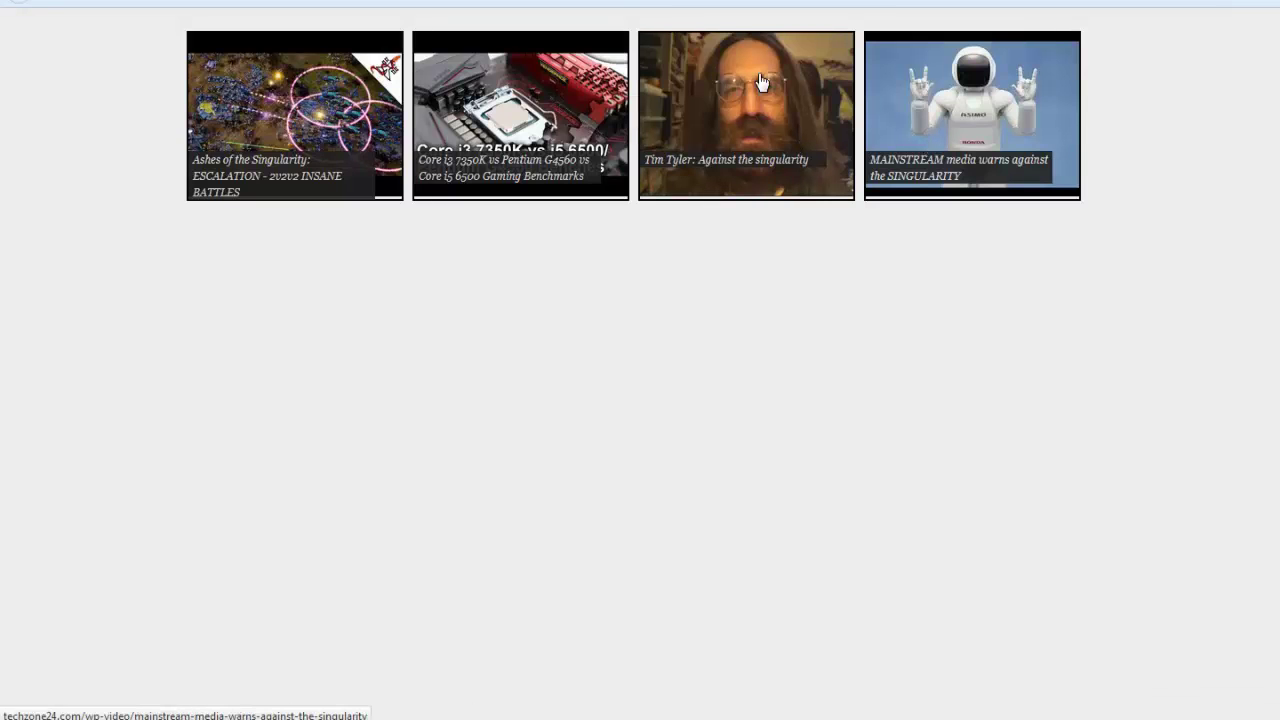
key(ctrl+shift+Tab)
Open the WpVideoSites feed settings and examine the video RSS feed content alongside the feed and sitemap links
mouse_move(36, 473)
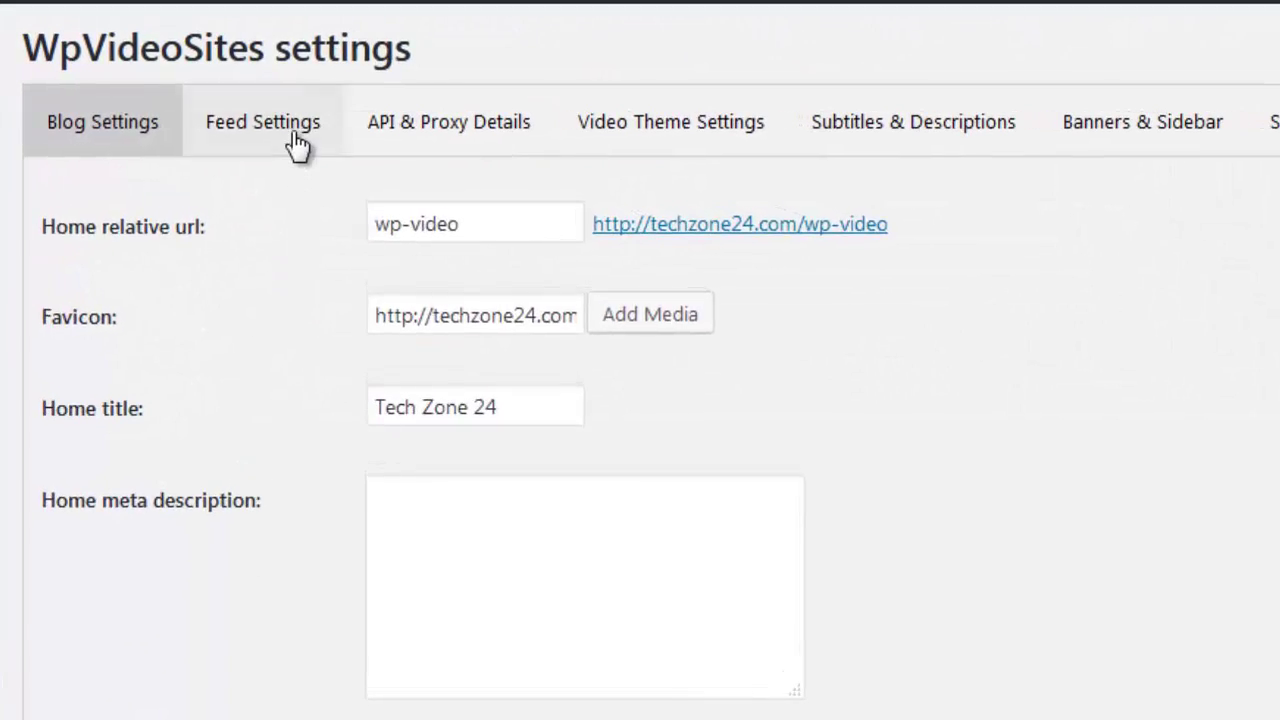
click(297, 155)
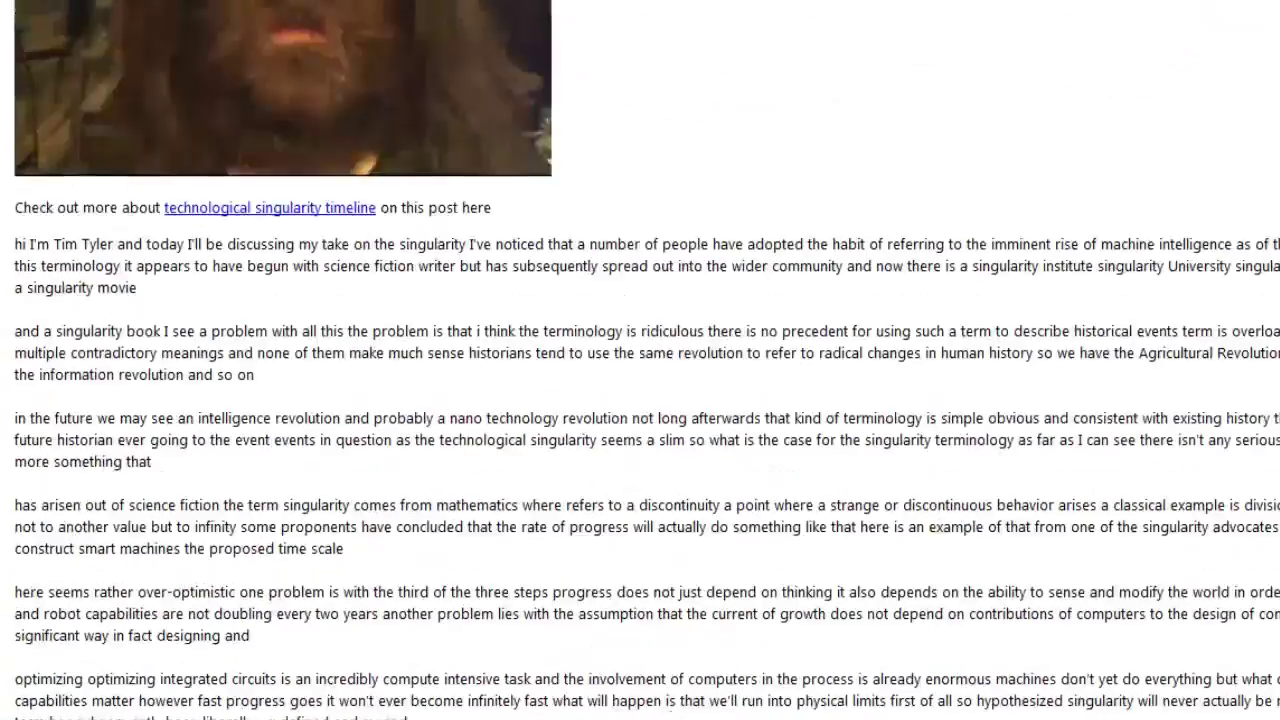
scroll(640, 360, up, 20)
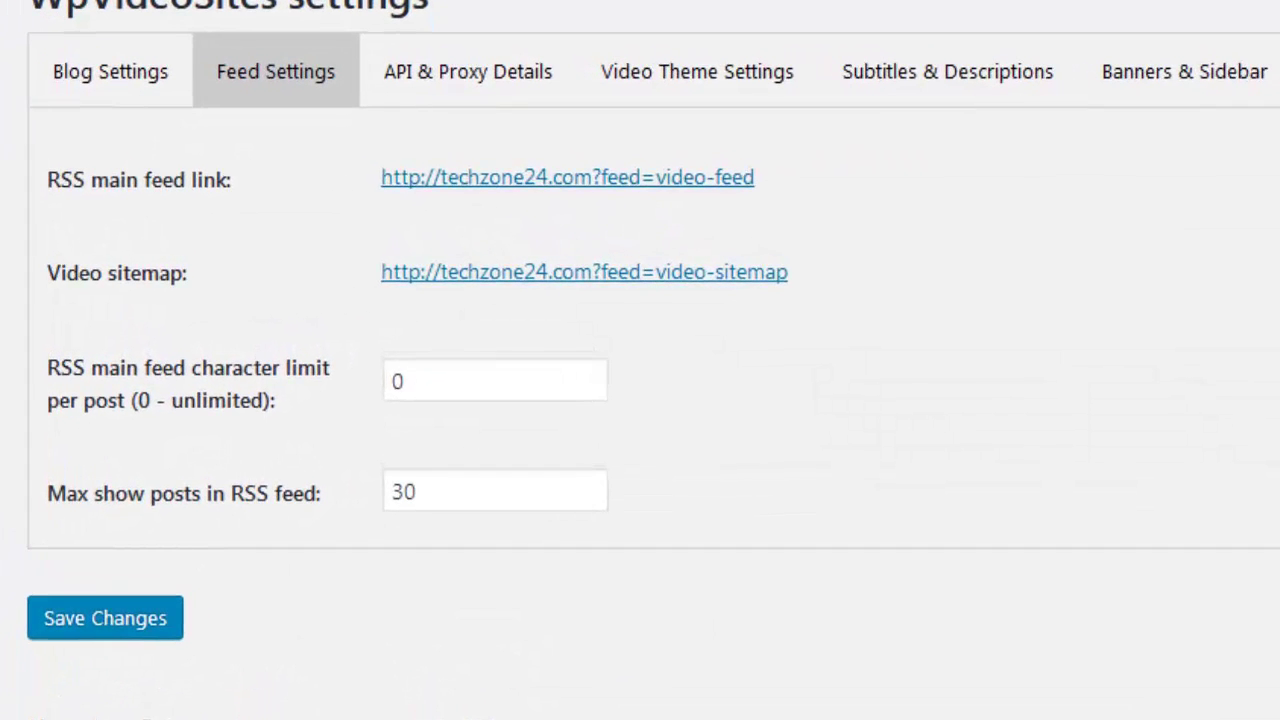
Review the blog settings, from the home relative URL through the menu to the header and footer scripts
click(137, 88)
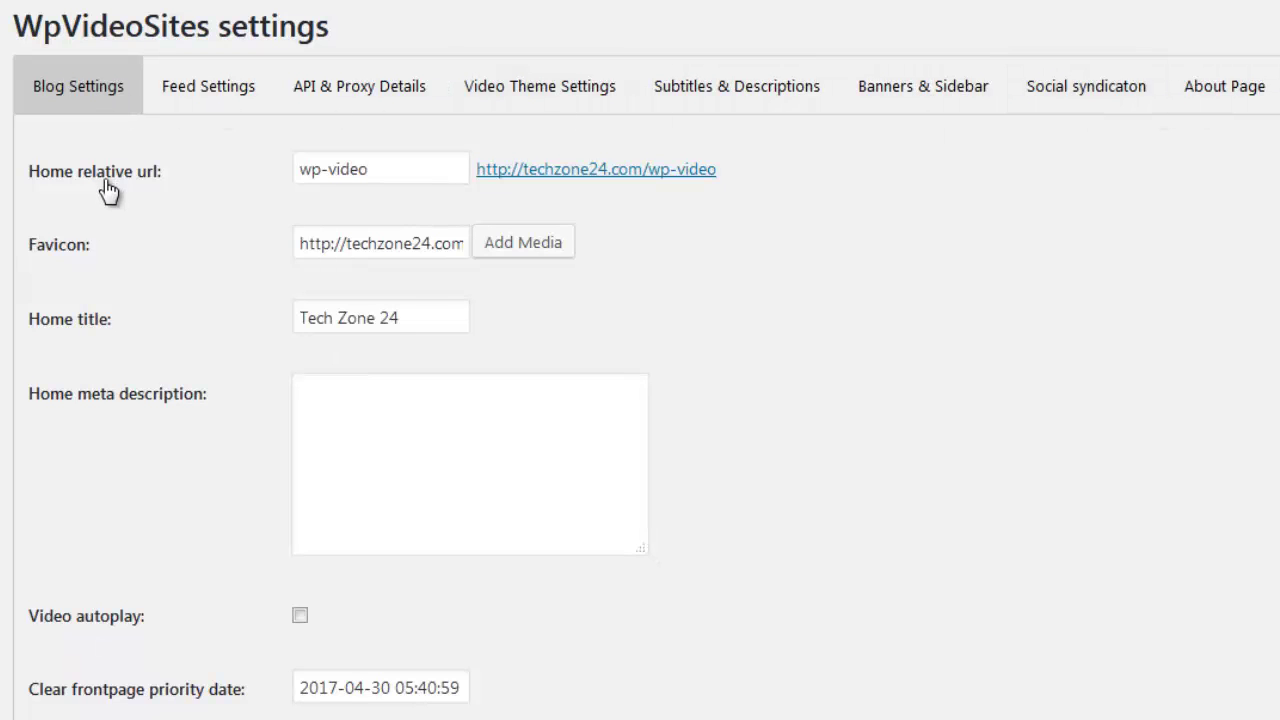
click(343, 173)
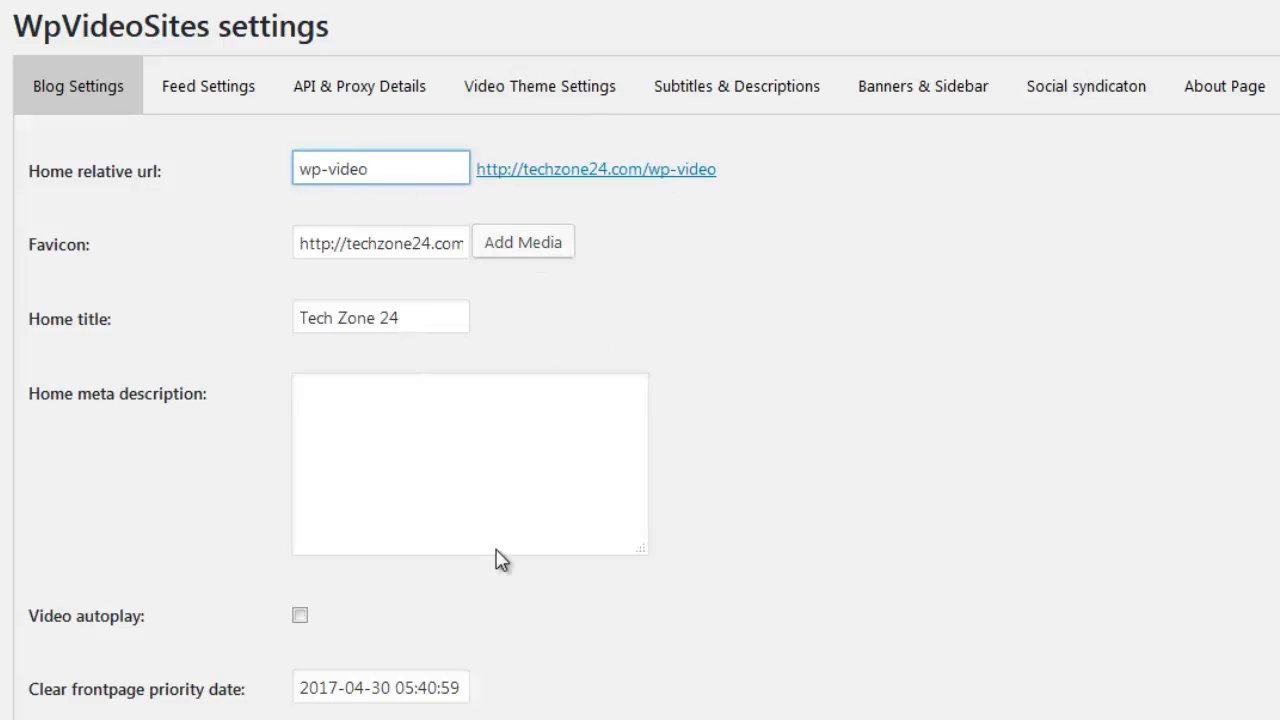
scroll(503, 560, down, 1)
scroll(510, 498, down, 1)
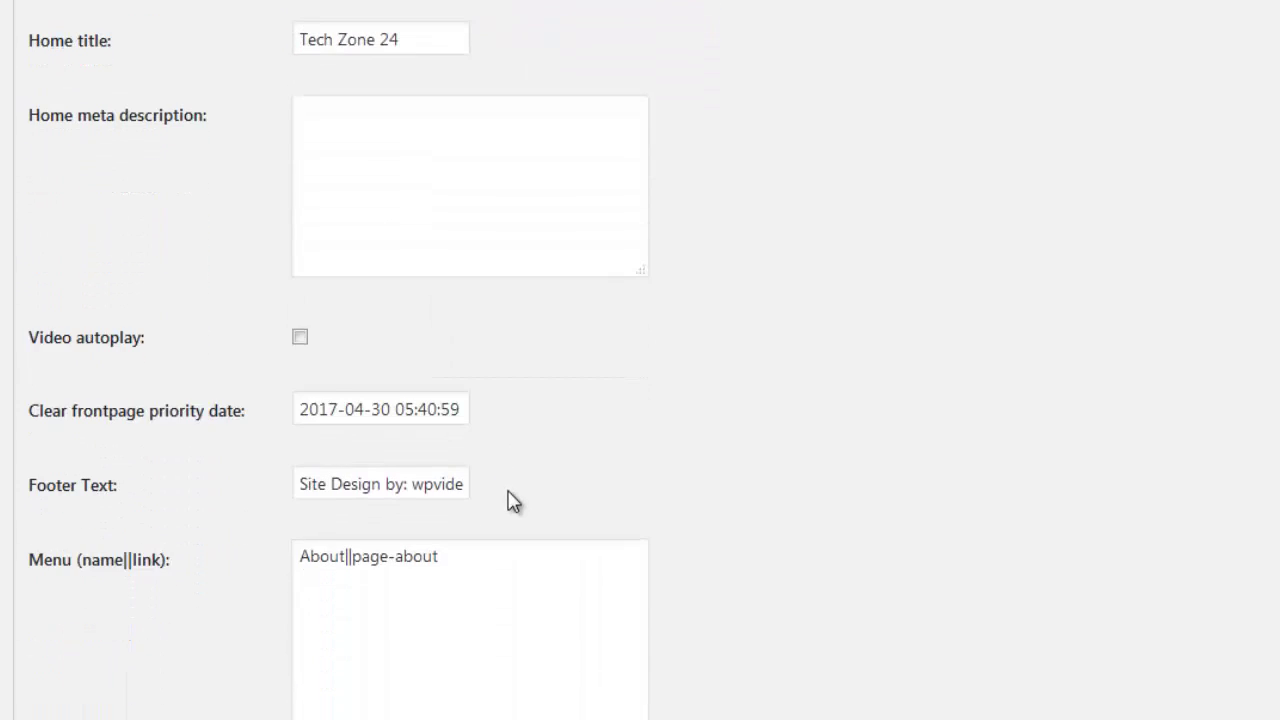
scroll(643, 500, down, 3)
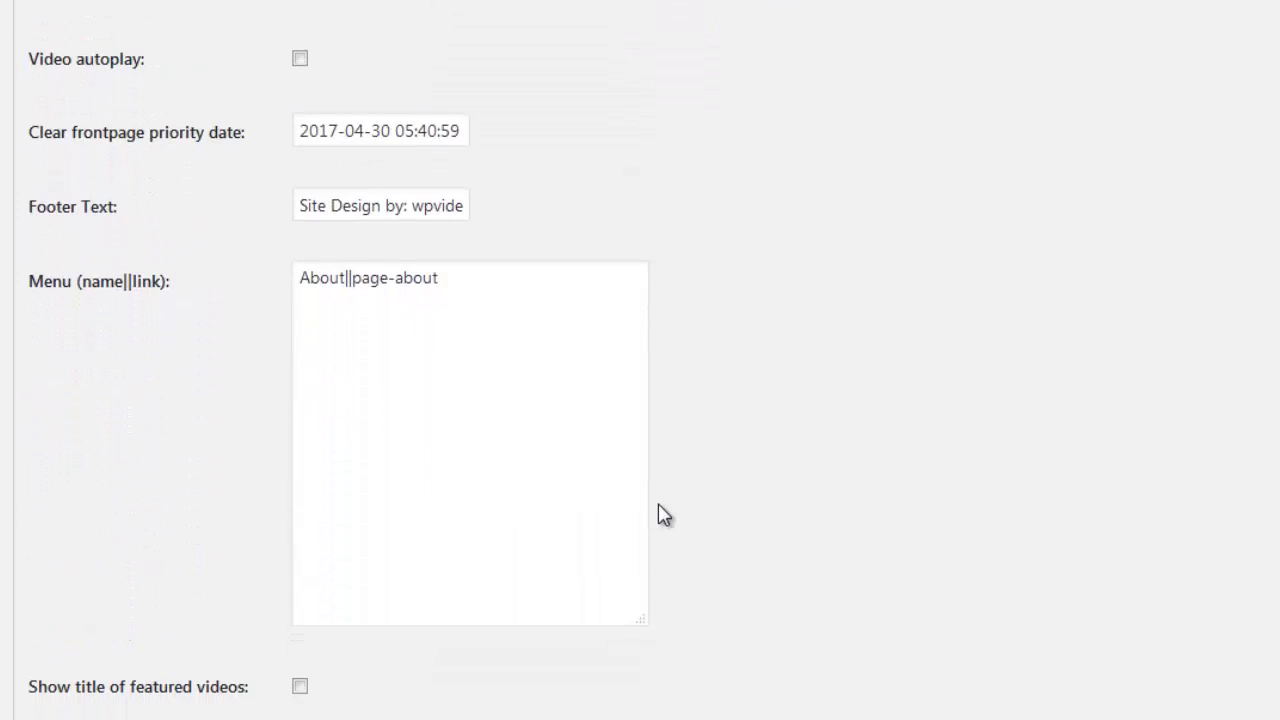
scroll(659, 507, down, 5)
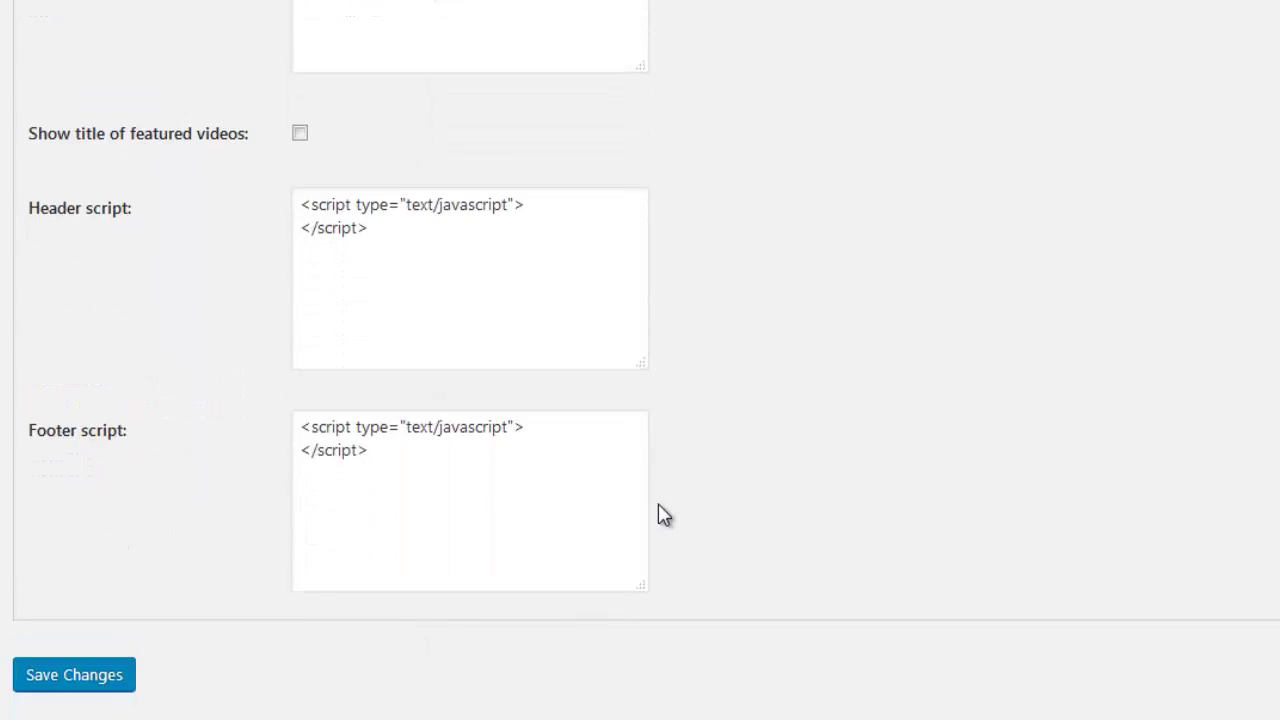
scroll(658, 504, up, 6)
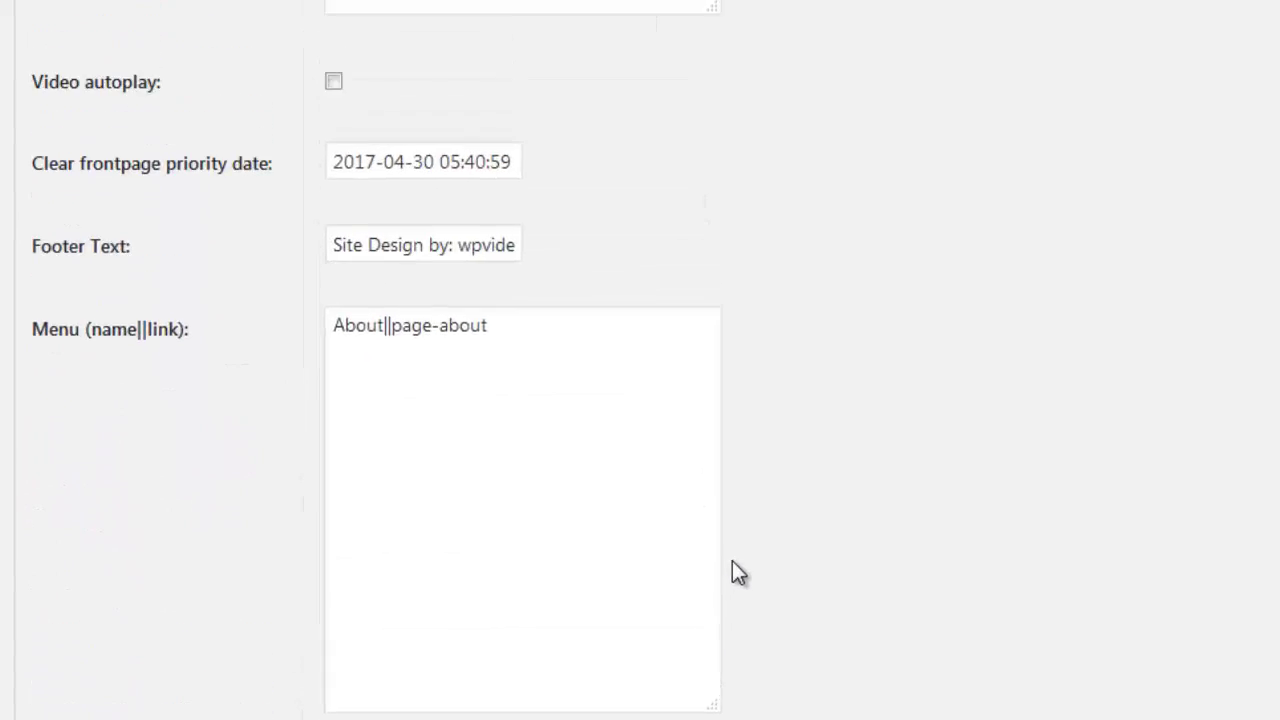
scroll(737, 566, up, 6)
Review the feed settings and the article builder and spinner accounts in the API and proxy details
click(271, 112)
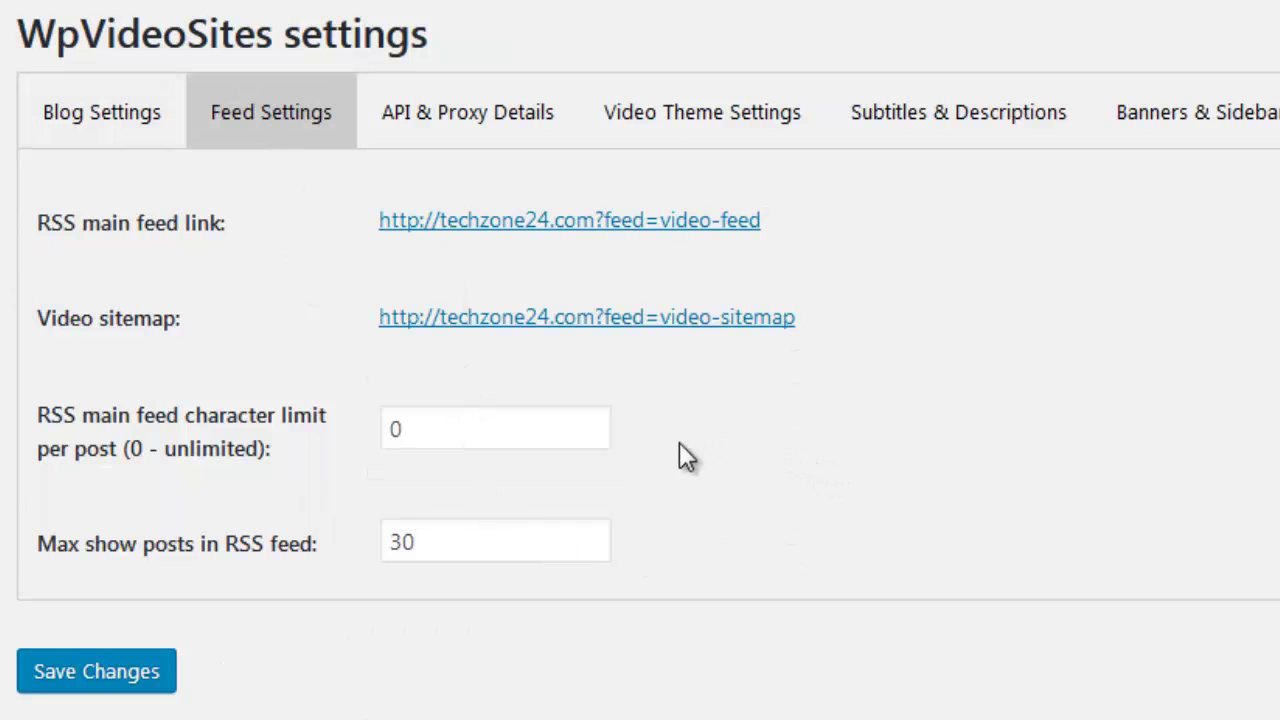
click(528, 145)
scroll(606, 297, down, 1)
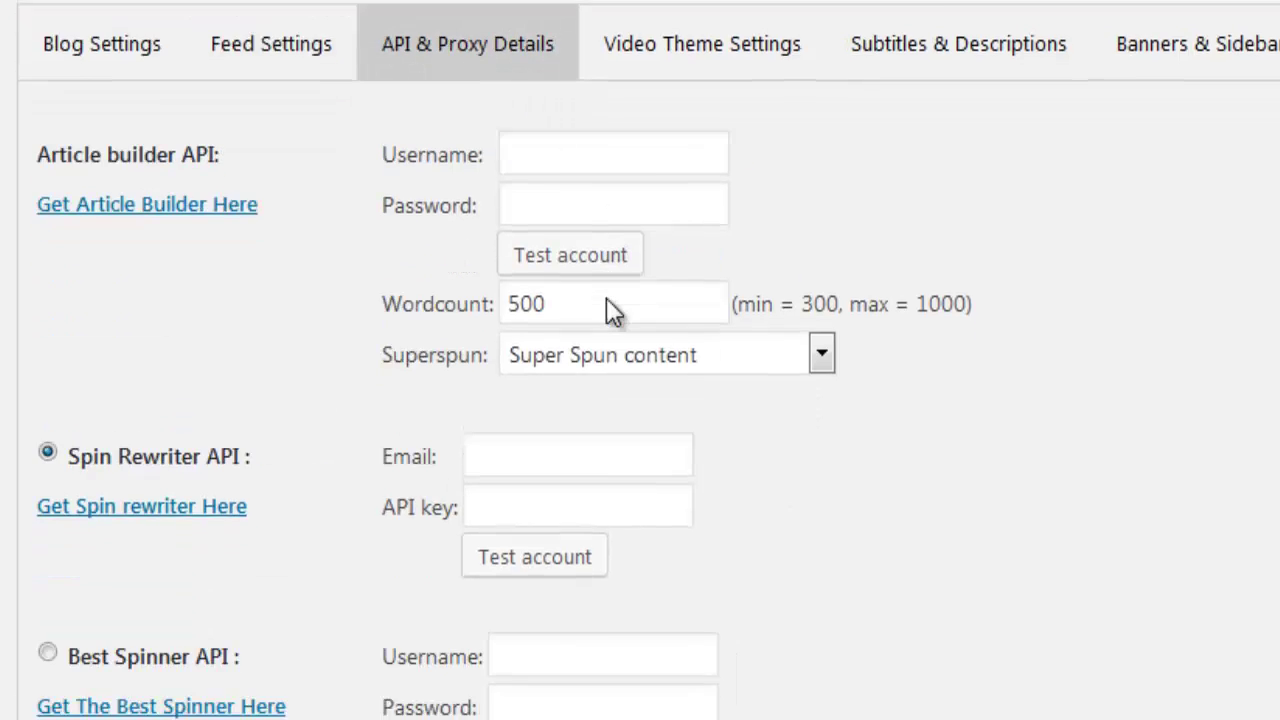
scroll(606, 297, down, 3)
scroll(606, 297, up, 4)
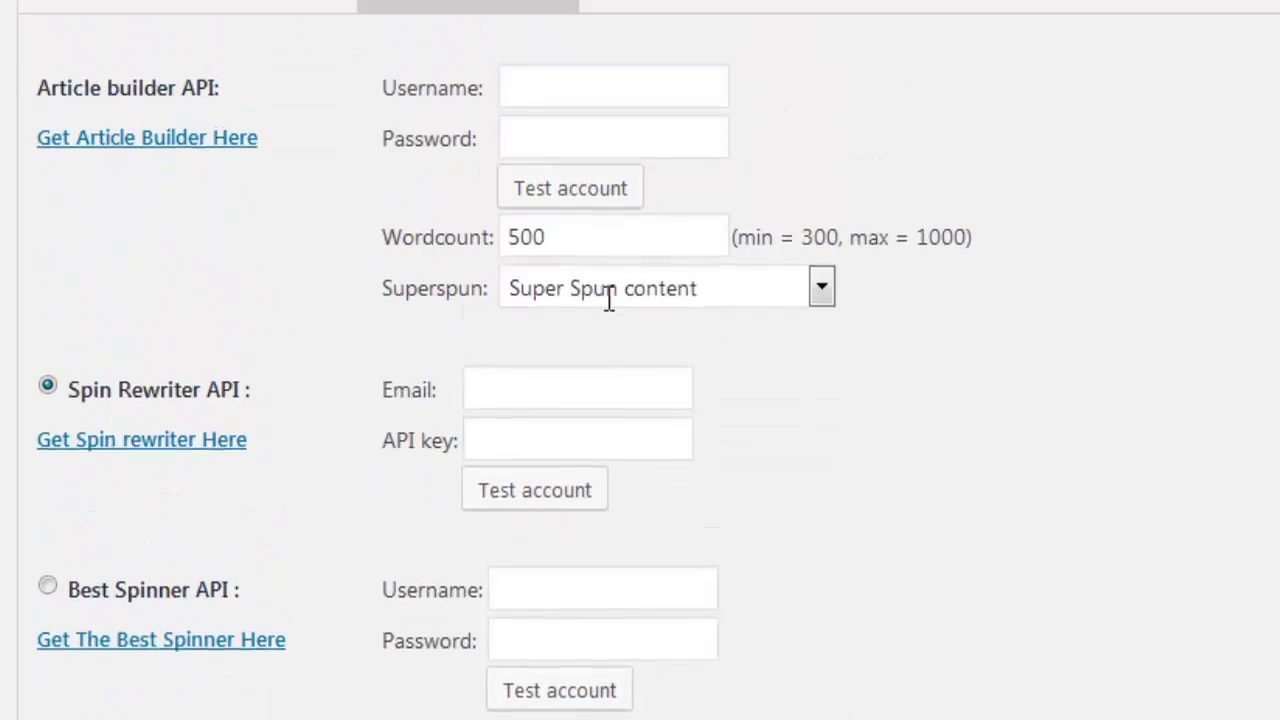
scroll(608, 297, up, 1)
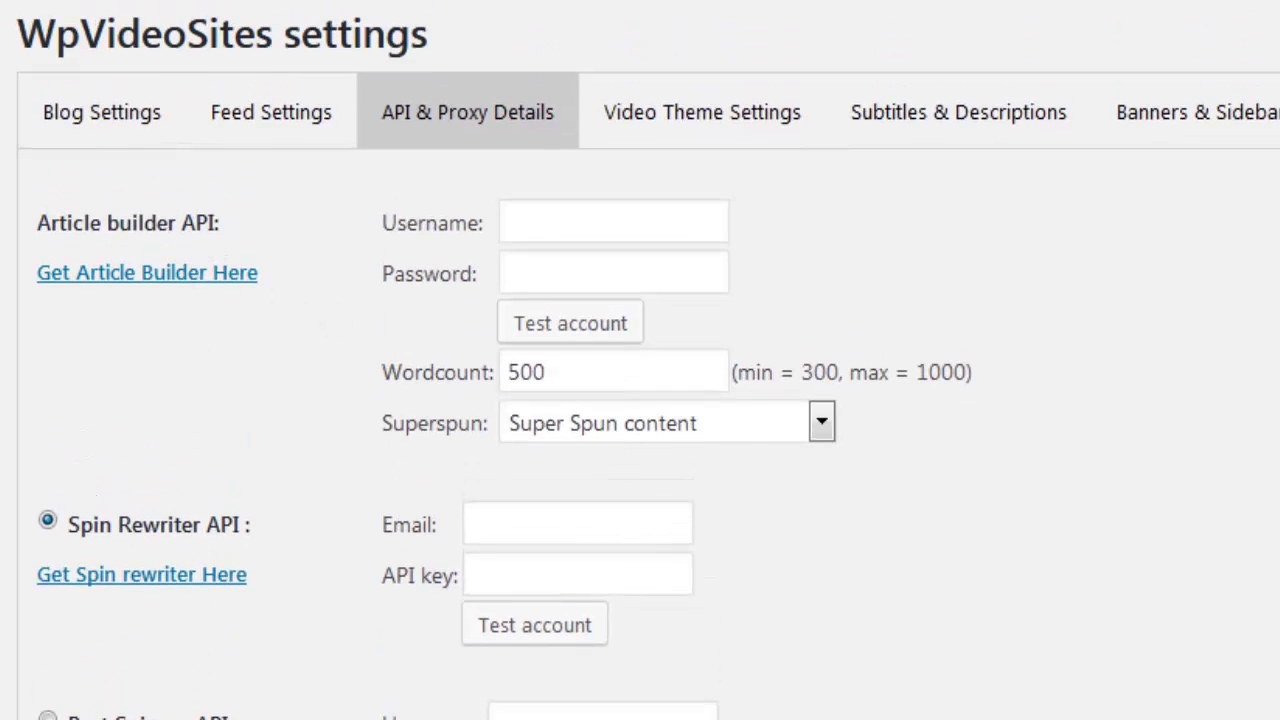
Review the video theme settings and inspect the color choosers for the header and menu without changing them
click(702, 138)
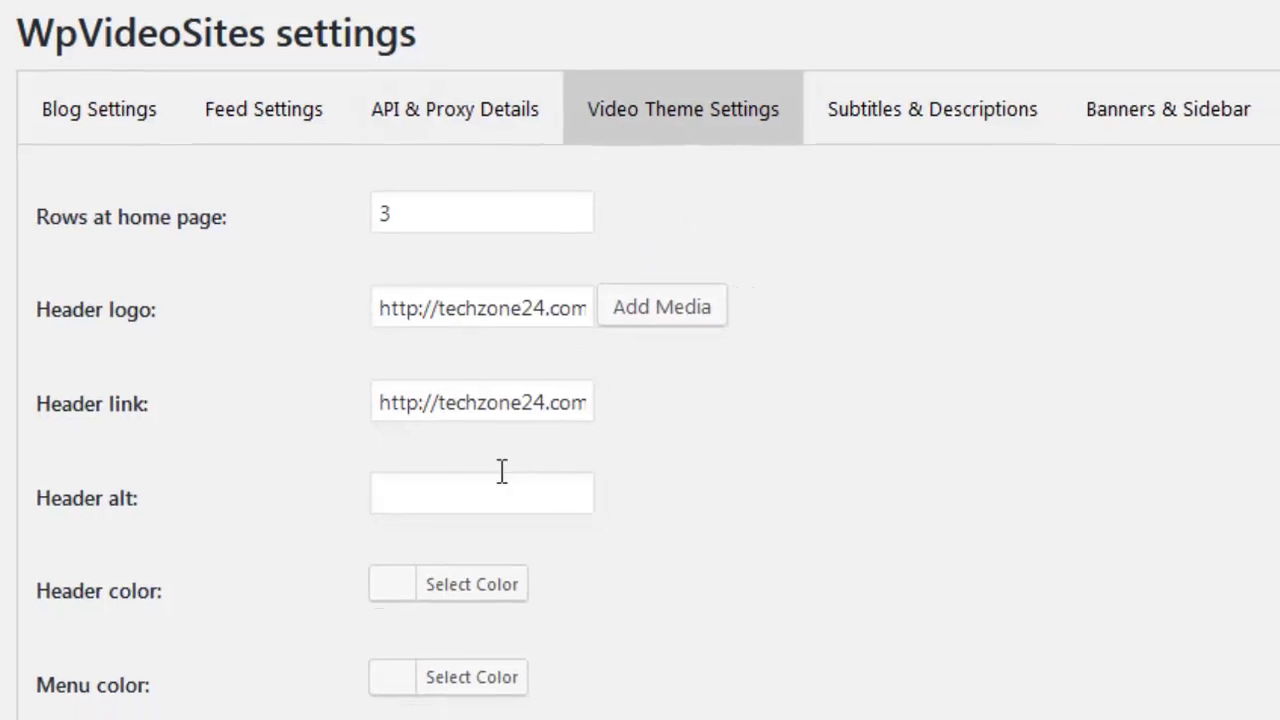
click(470, 584)
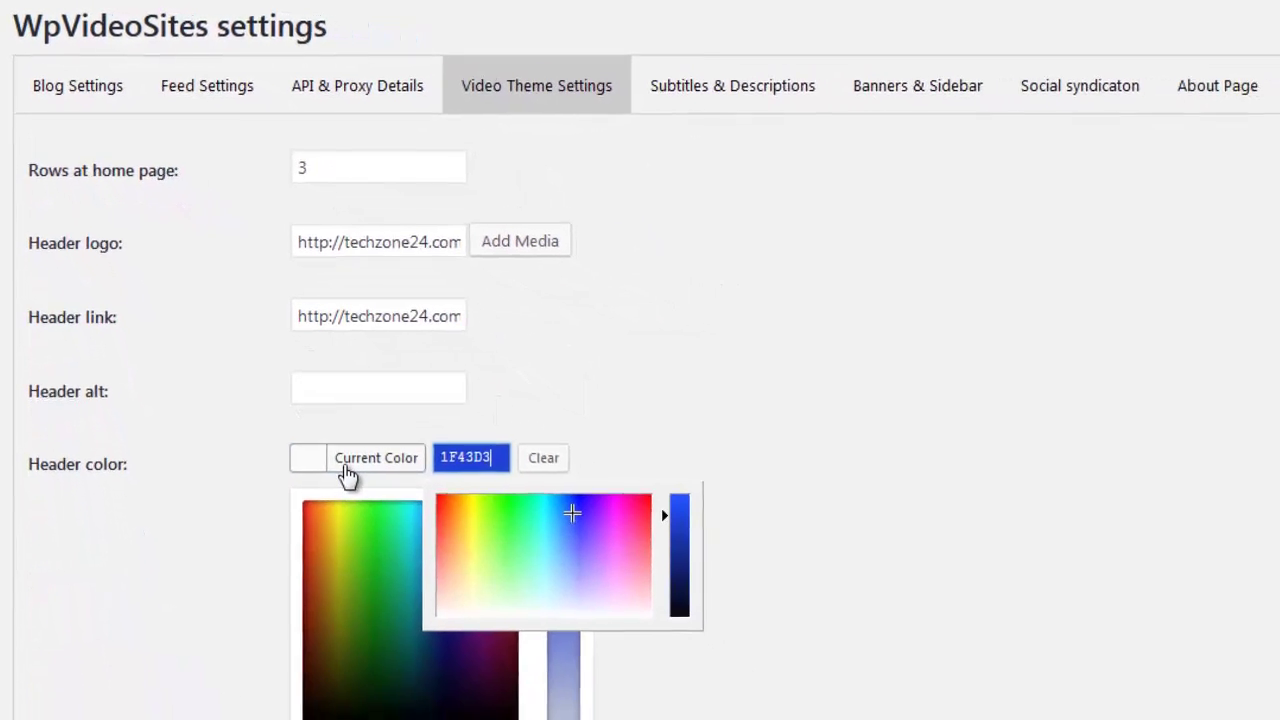
click(553, 430)
click(366, 526)
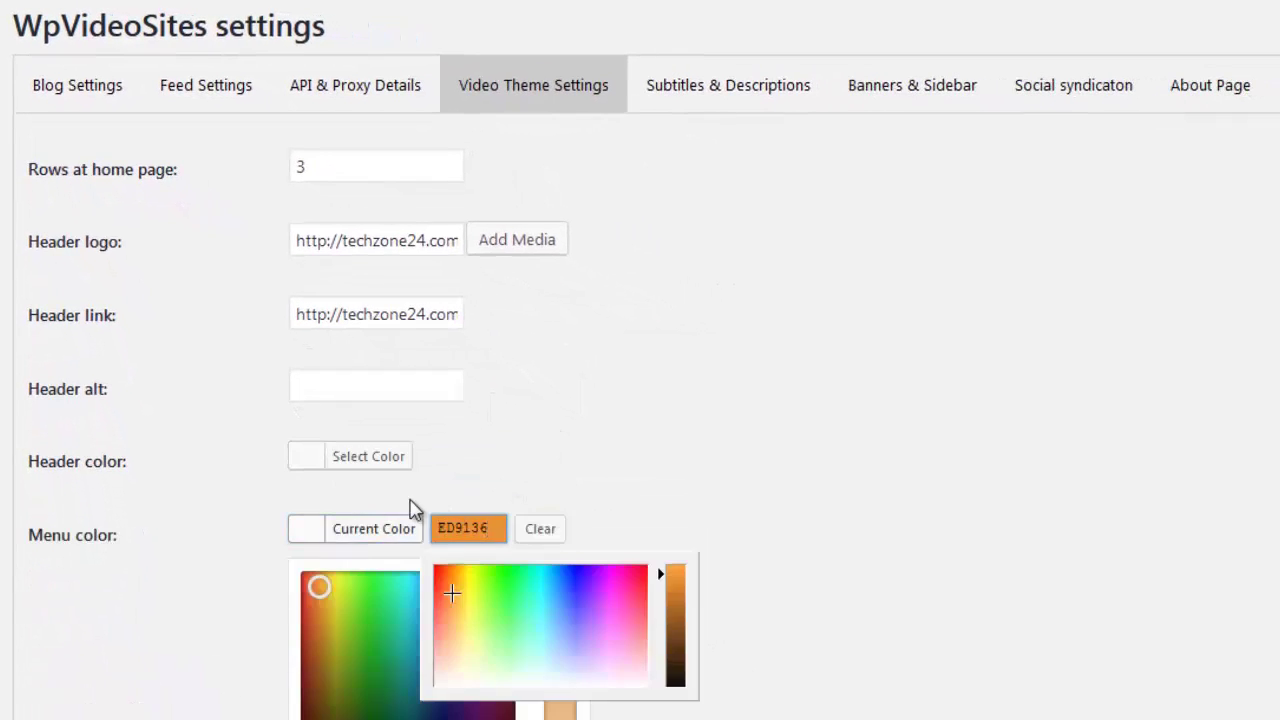
click(509, 483)
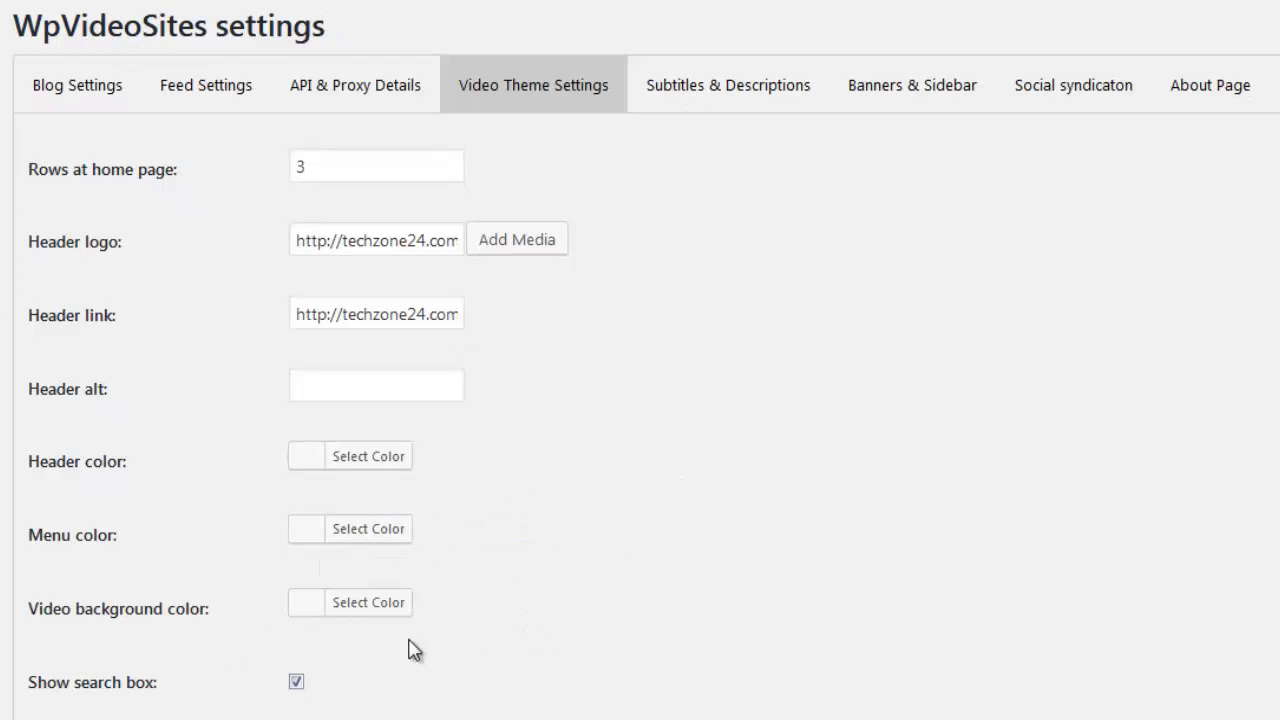
Review the subtitle and description settings, including the forced language choices, border HTML, word limit and end text
click(703, 97)
click(382, 182)
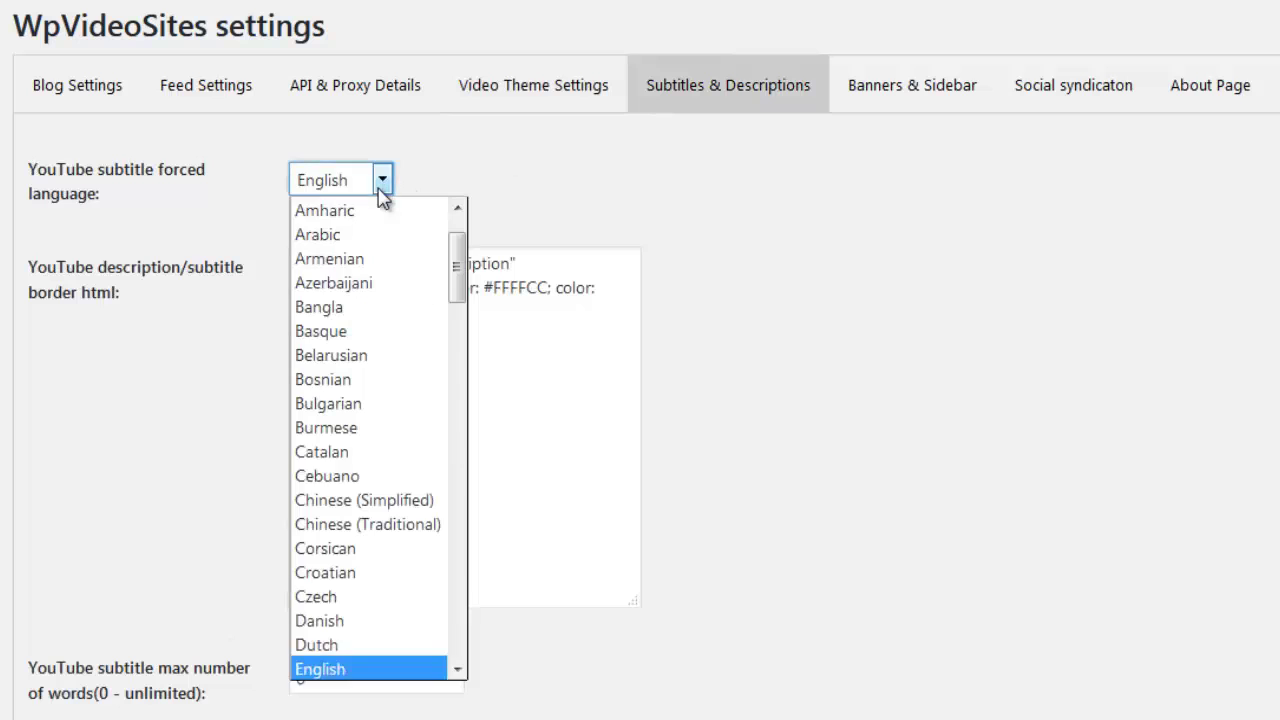
drag(457, 255, 510, 198)
click(510, 198)
scroll(457, 394, down, 3)
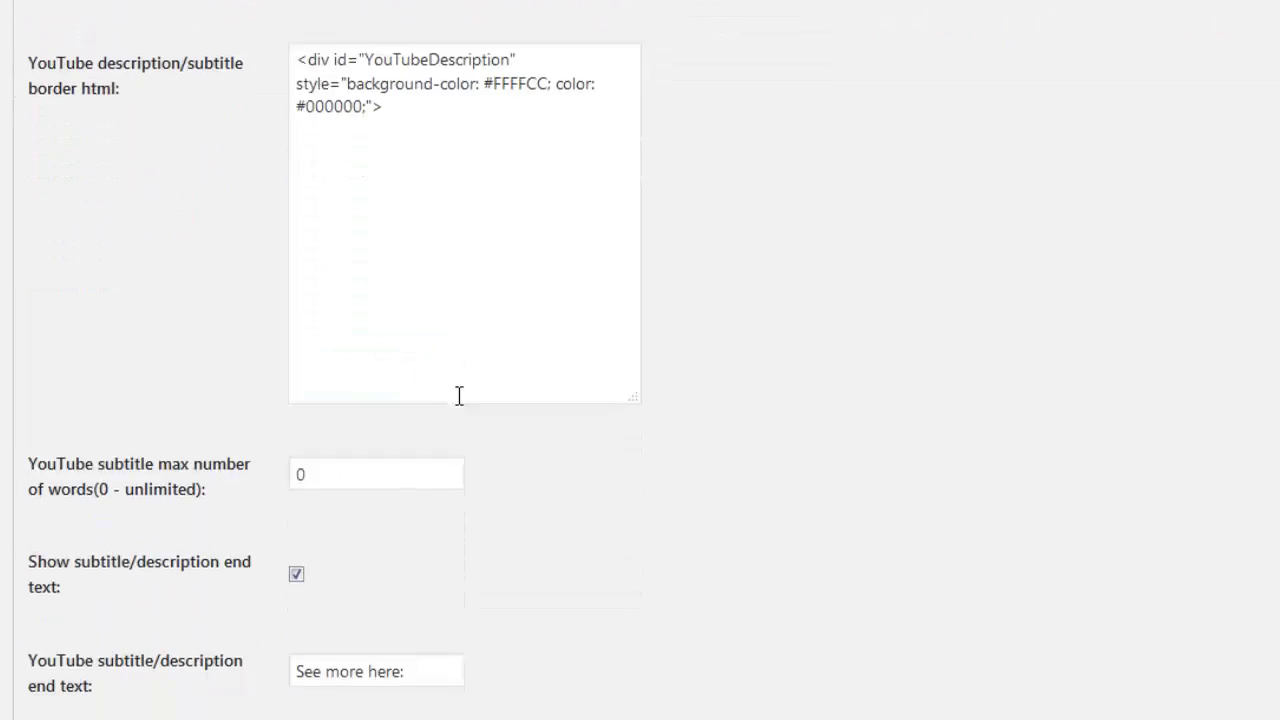
click(438, 602)
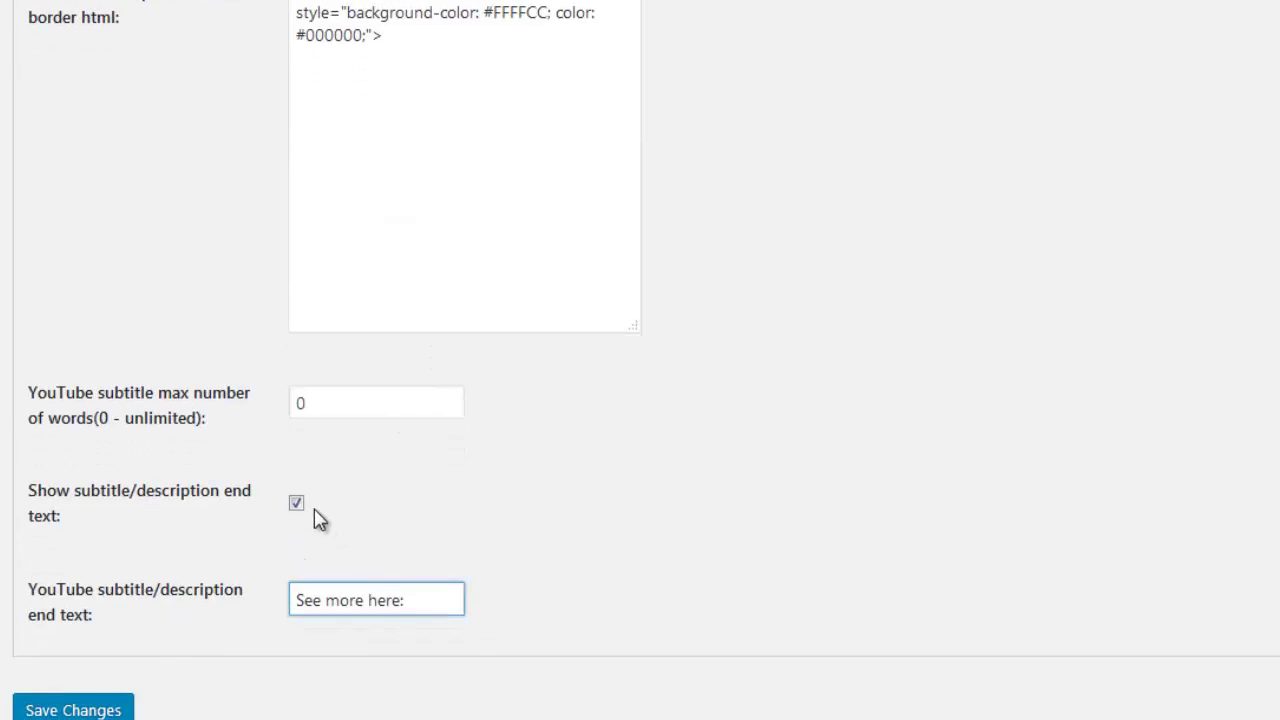
scroll(350, 510, up, 4)
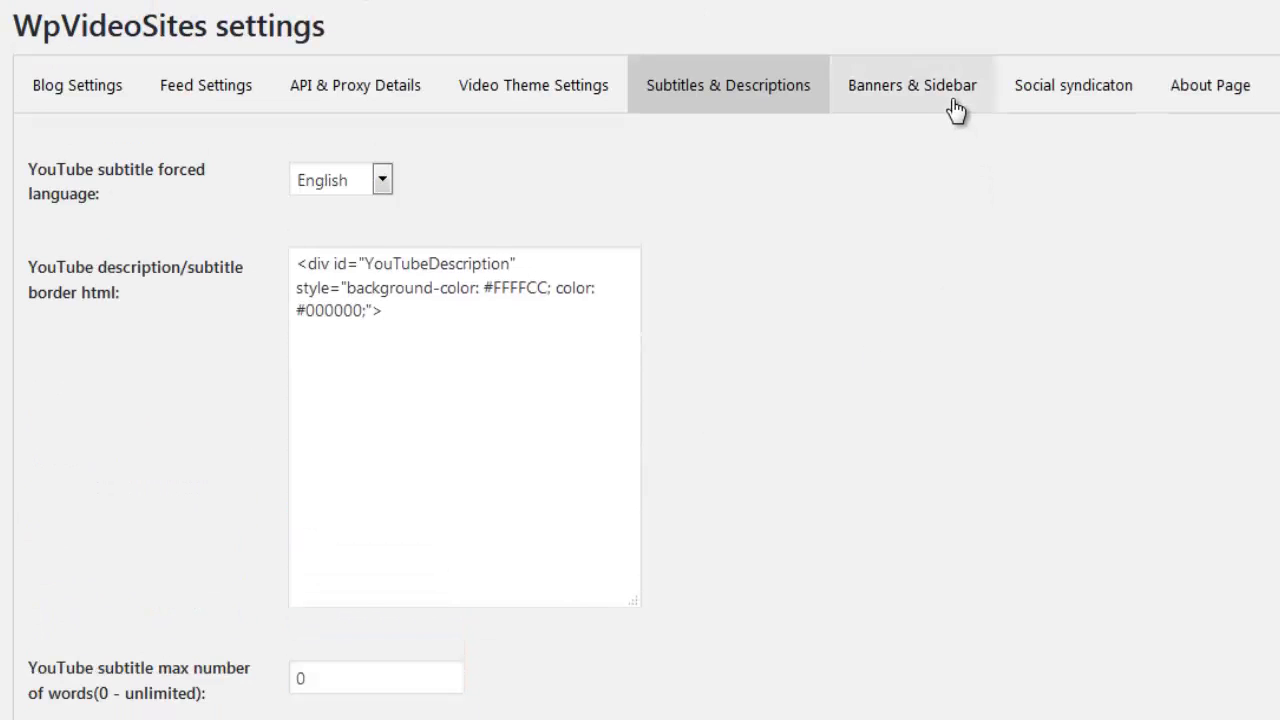
Review the general sidebar and general banners settings, and return to the blog settings
click(955, 110)
scroll(637, 503, down, 1)
scroll(637, 503, down, 2)
scroll(423, 506, up, 3)
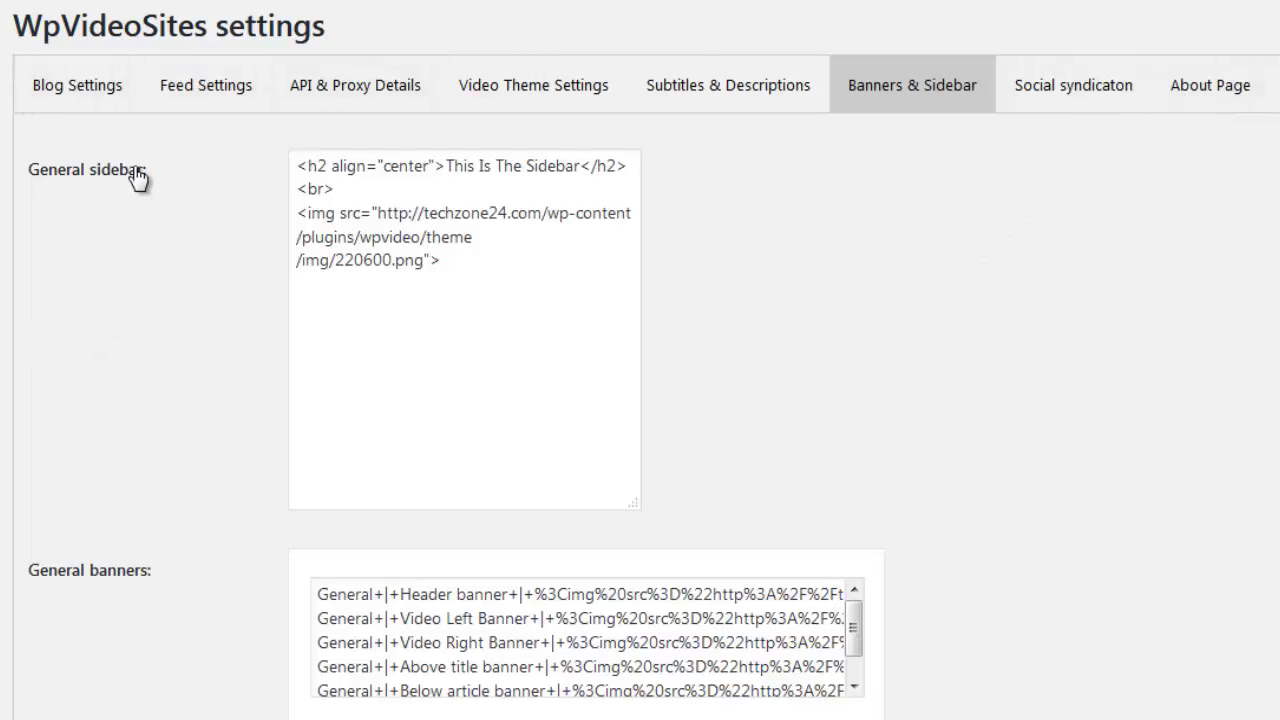
click(110, 108)
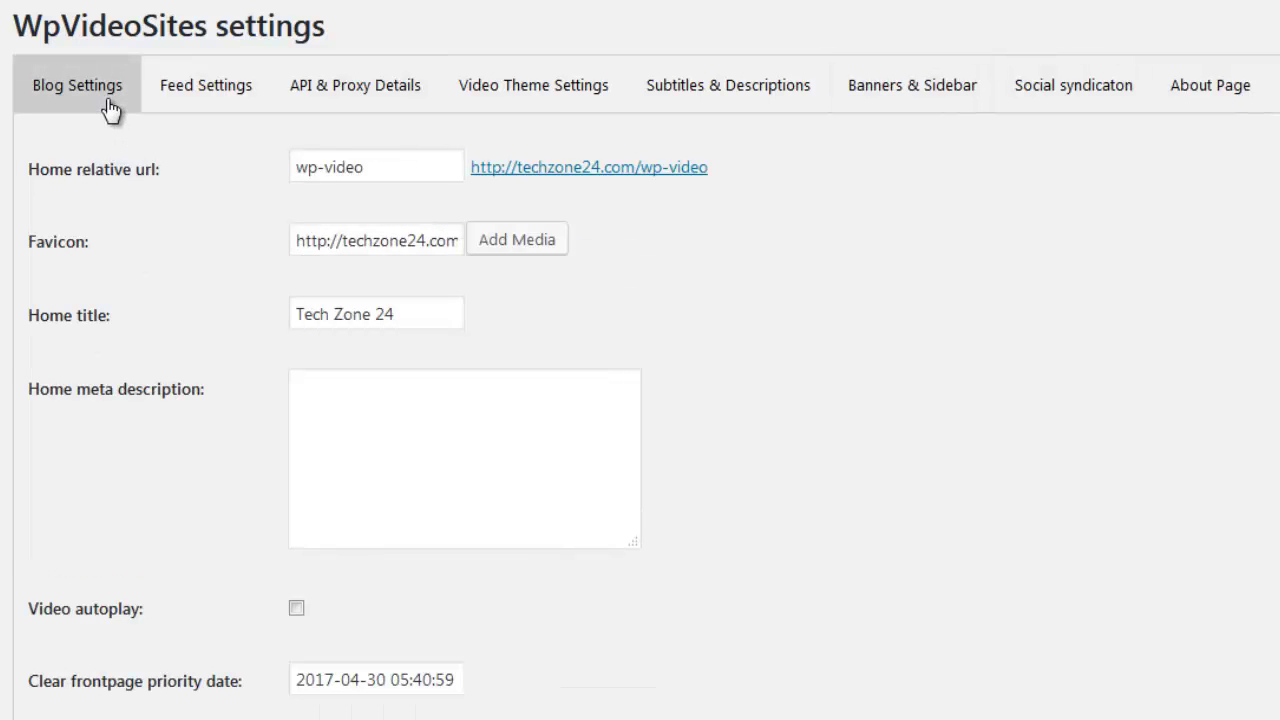